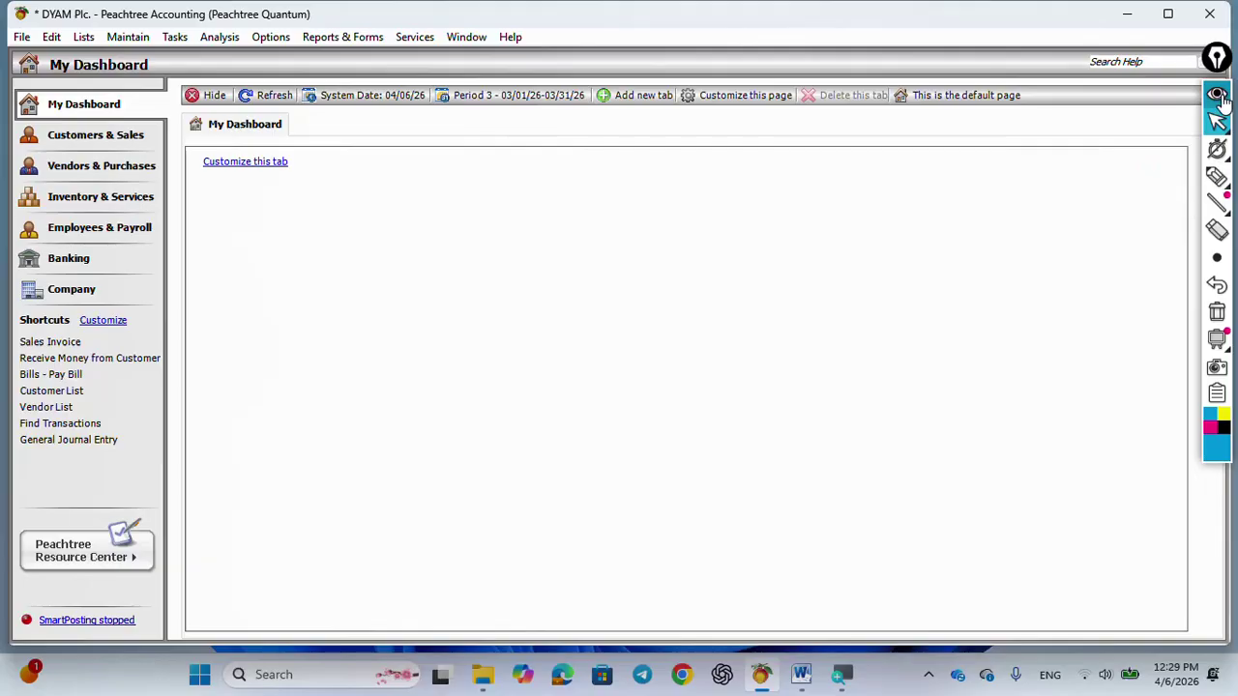
Maximize the accounting window, switch to the DYAM Plc. project in Word and examine the inventory items and defaults section
mouse_move(1216, 179)
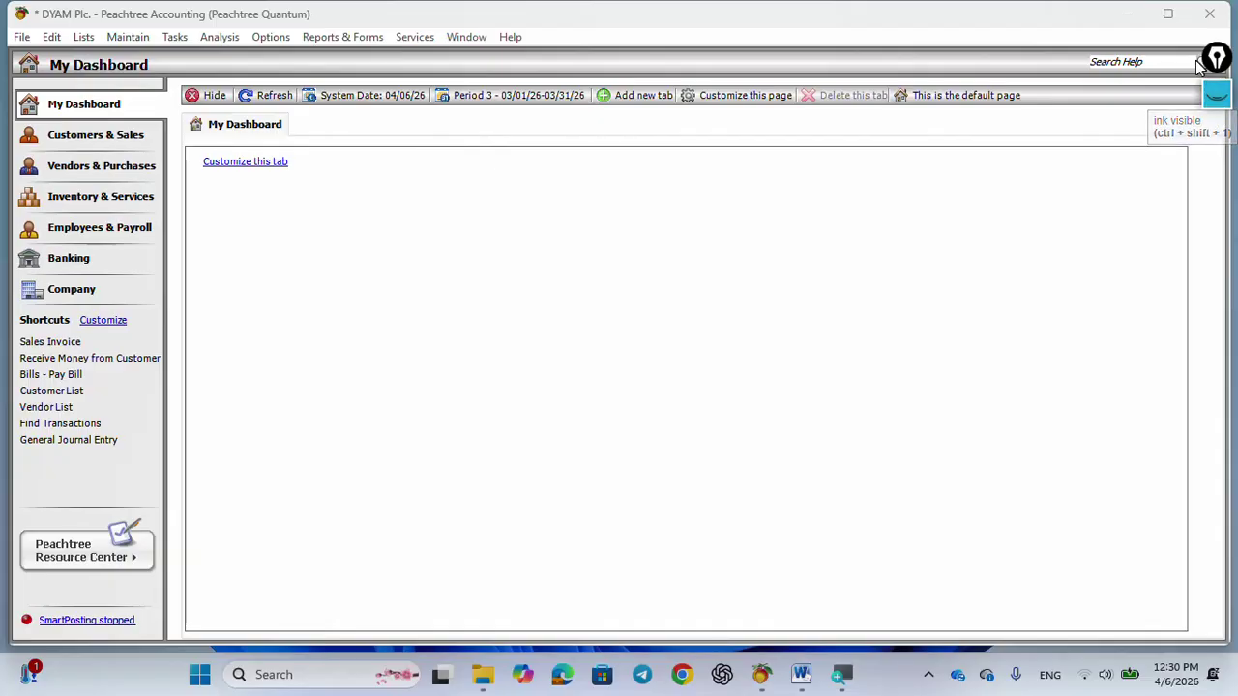
left_click(1166, 14)
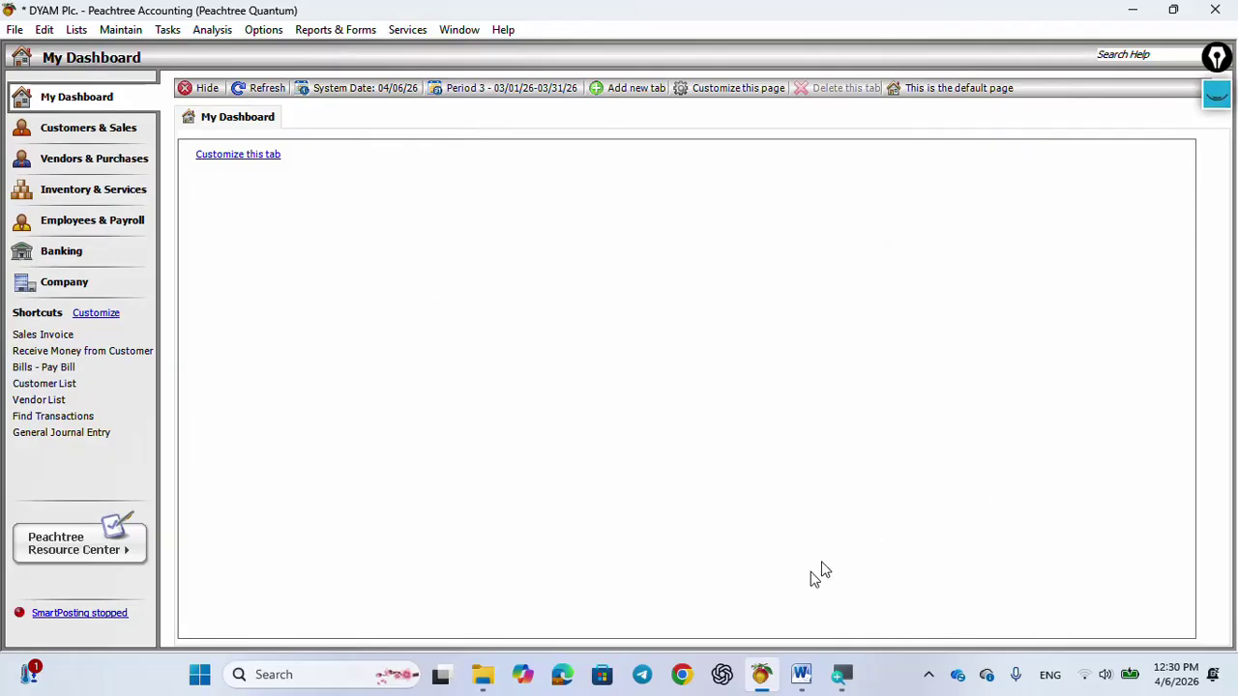
left_click(803, 677)
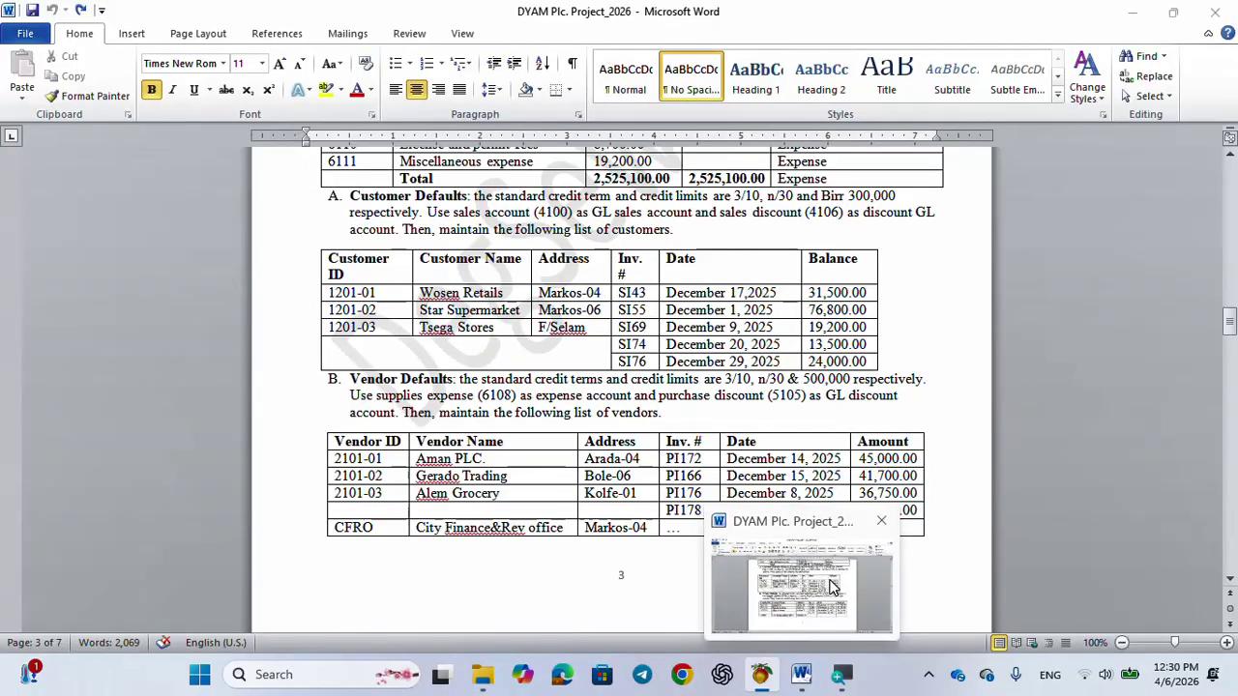
scroll(801, 503, "down", 2)
scroll(801, 503, "down", 8)
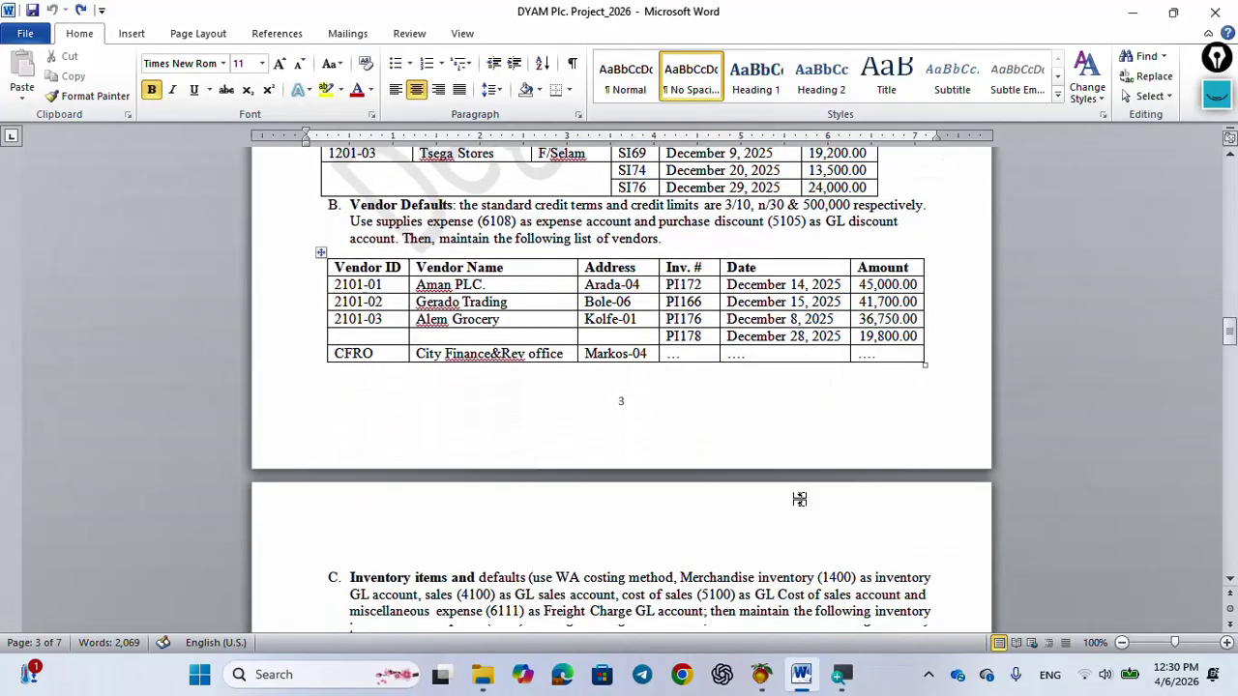
scroll(800, 499, "down", 1)
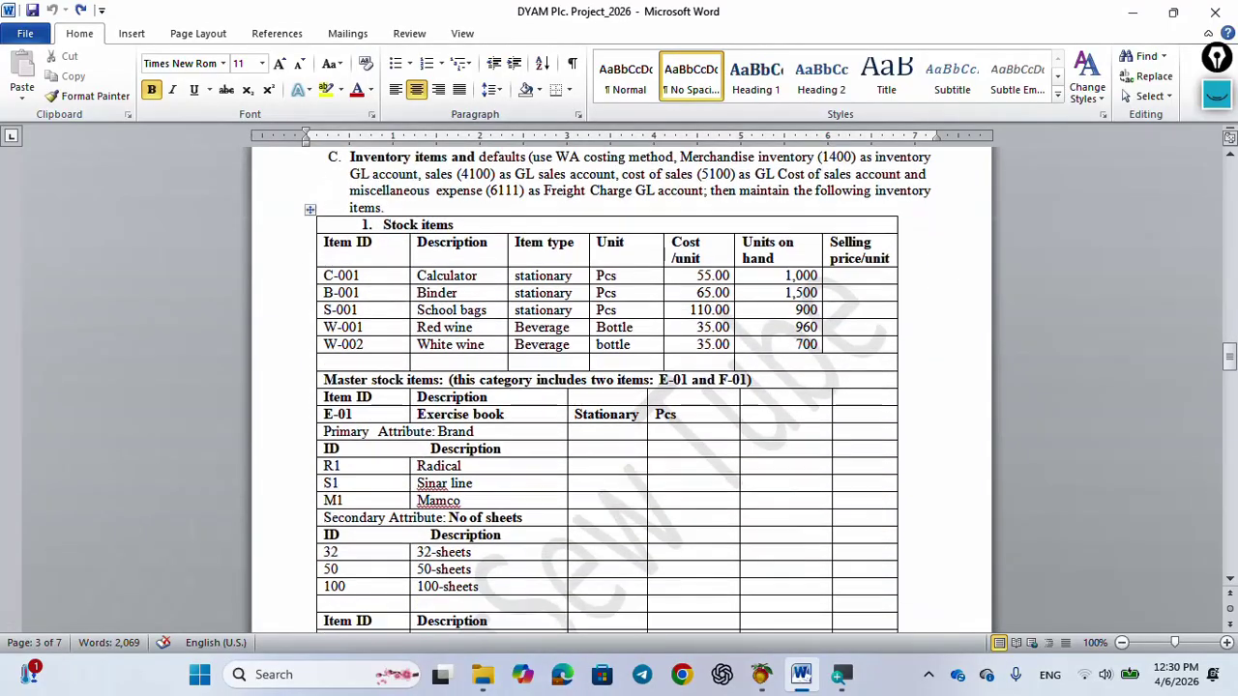
scroll(800, 499, "down", 1)
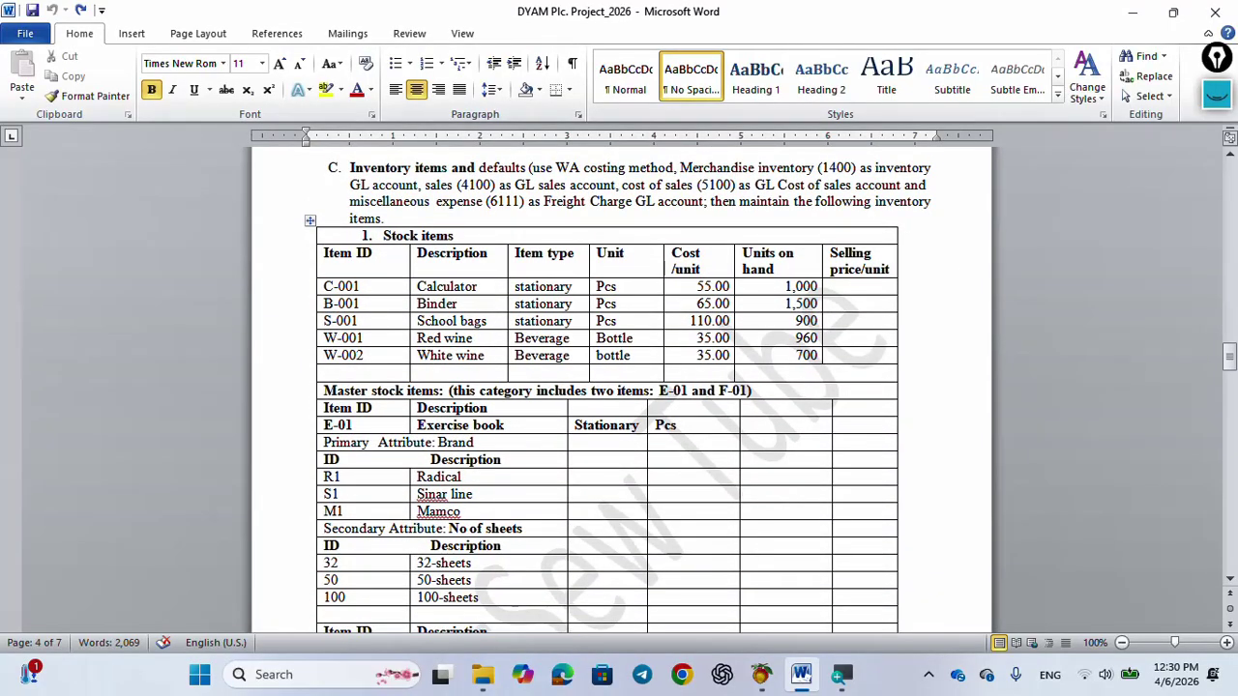
scroll(799, 500, "up", 2)
scroll(619, 387, "down", 1)
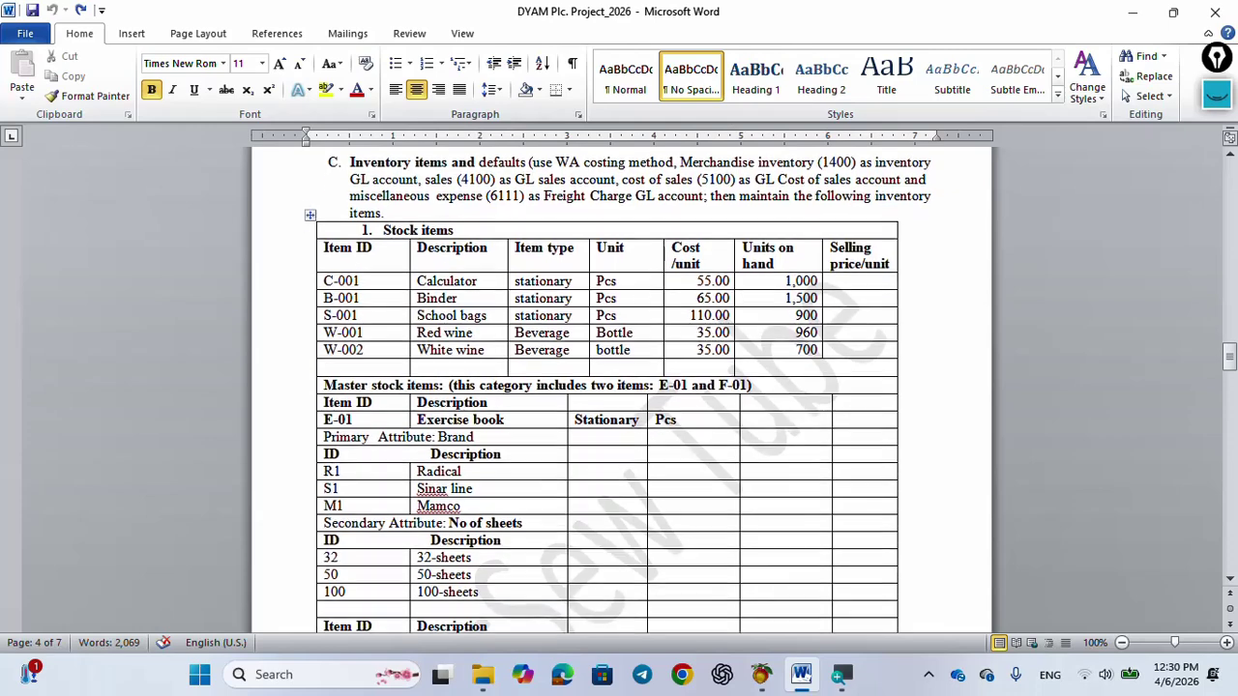
scroll(618, 393, "up", 1)
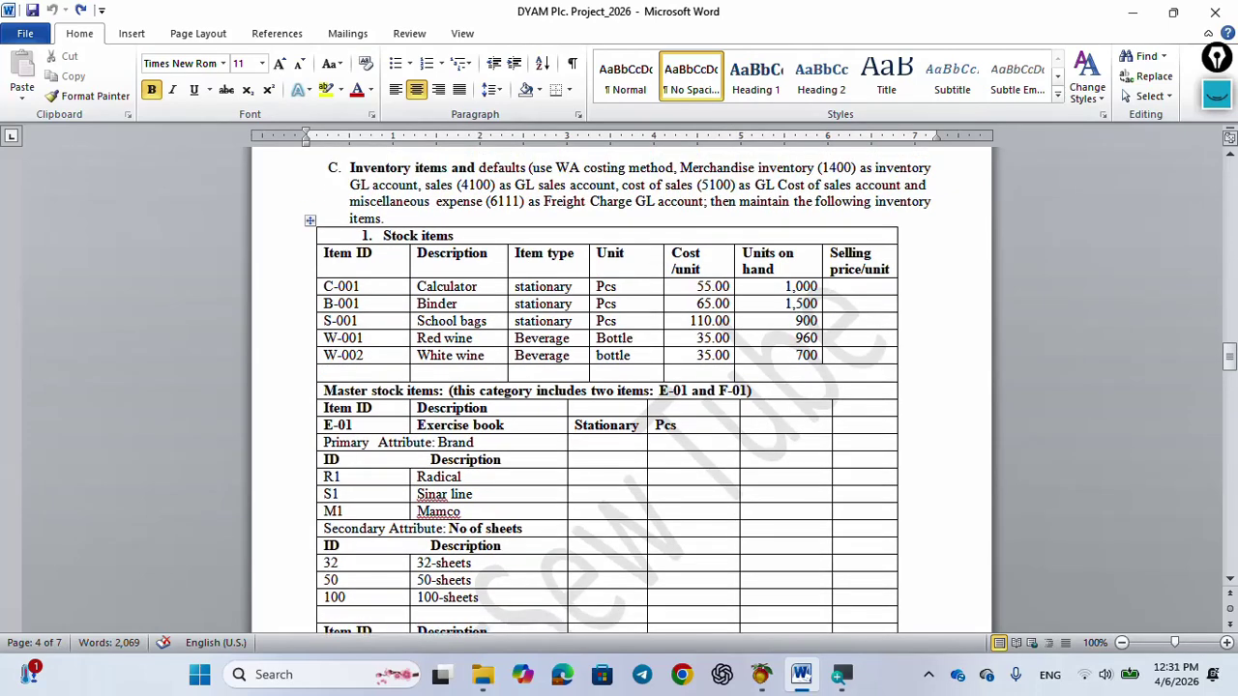
scroll(619, 387, "down", 1)
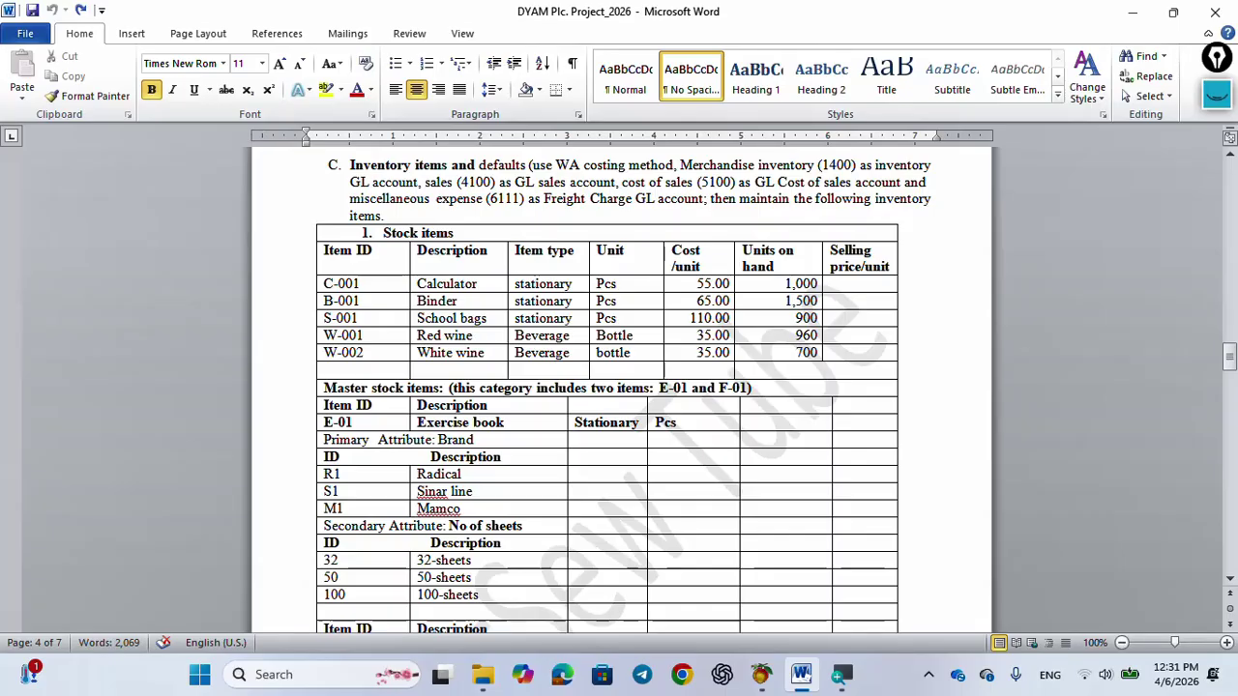
left_click(570, 181)
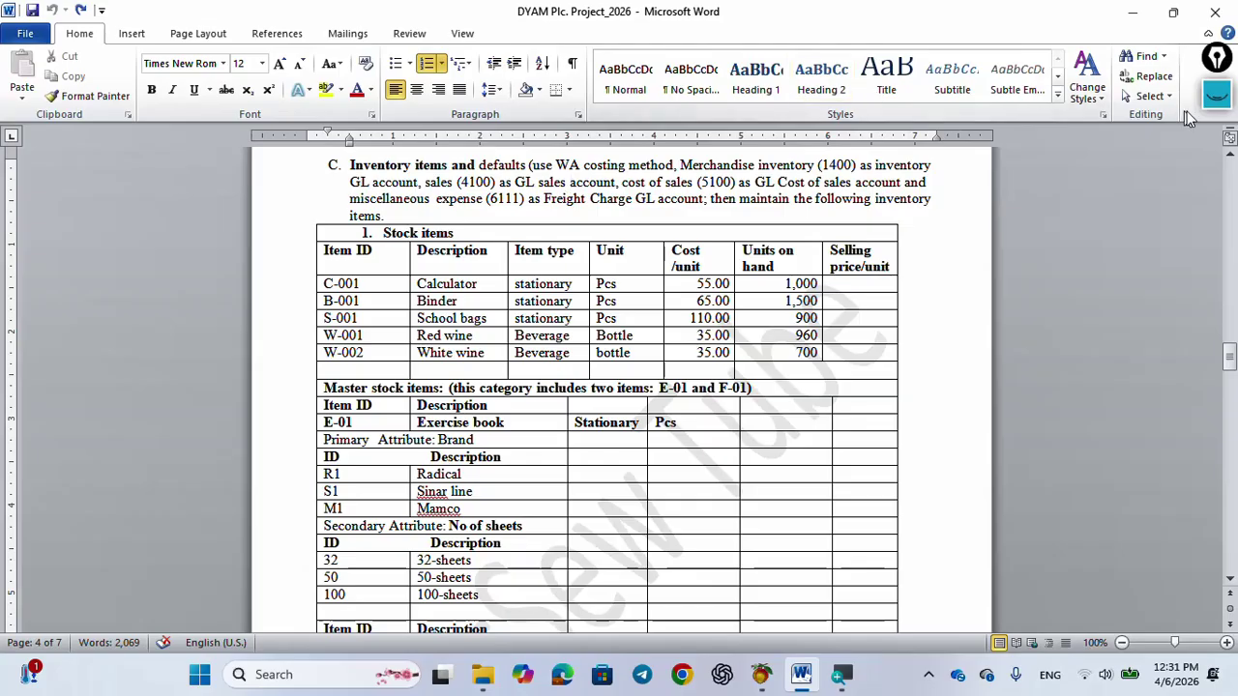
Mark up the inventory defaults instructions with temporary pen ink and put the annotation tools away
left_click(1221, 108)
left_click(1217, 176)
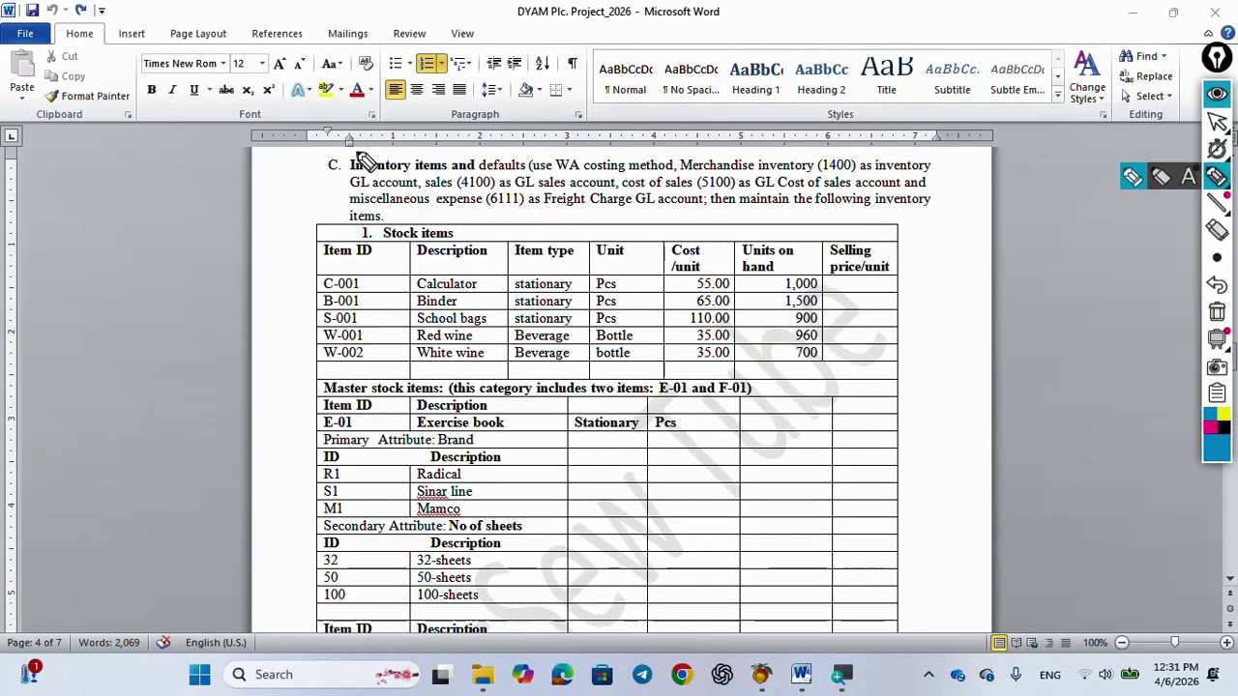
mouse_move(356, 153)
left_mouse_down()
mouse_move(312, 174)
mouse_move(360, 213)
mouse_move(856, 220)
mouse_move(948, 203)
mouse_move(866, 164)
mouse_move(352, 161)
left_mouse_up()
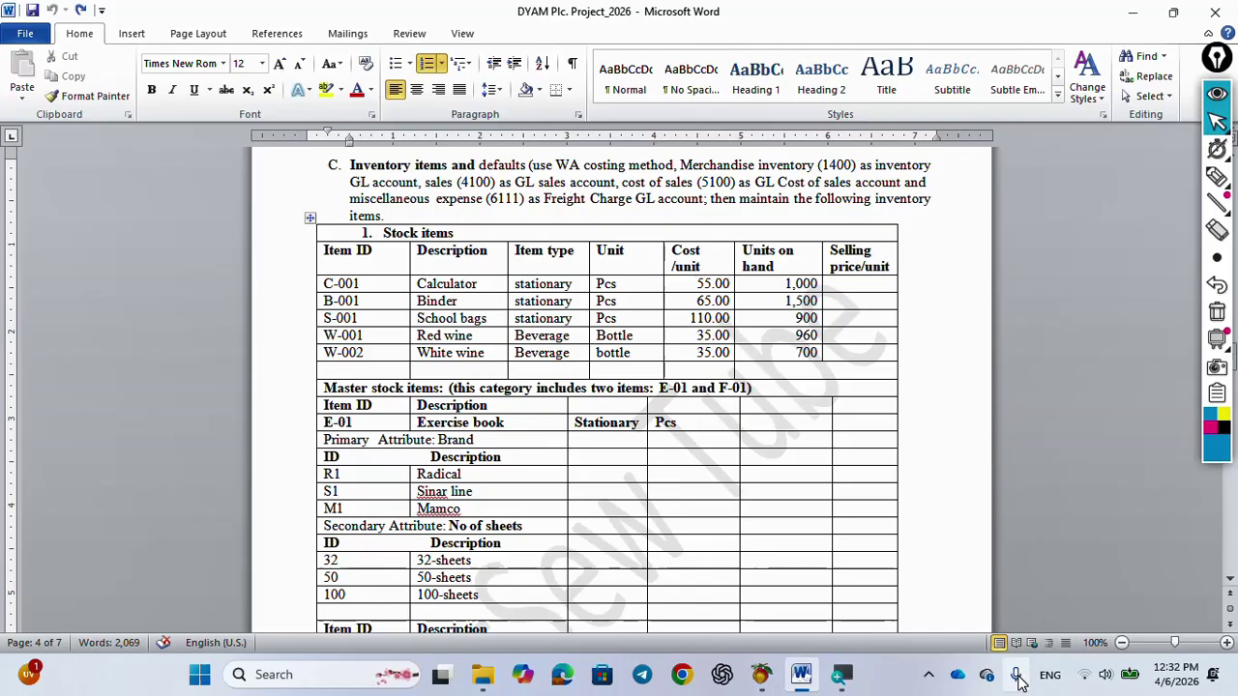
left_click(1216, 93)
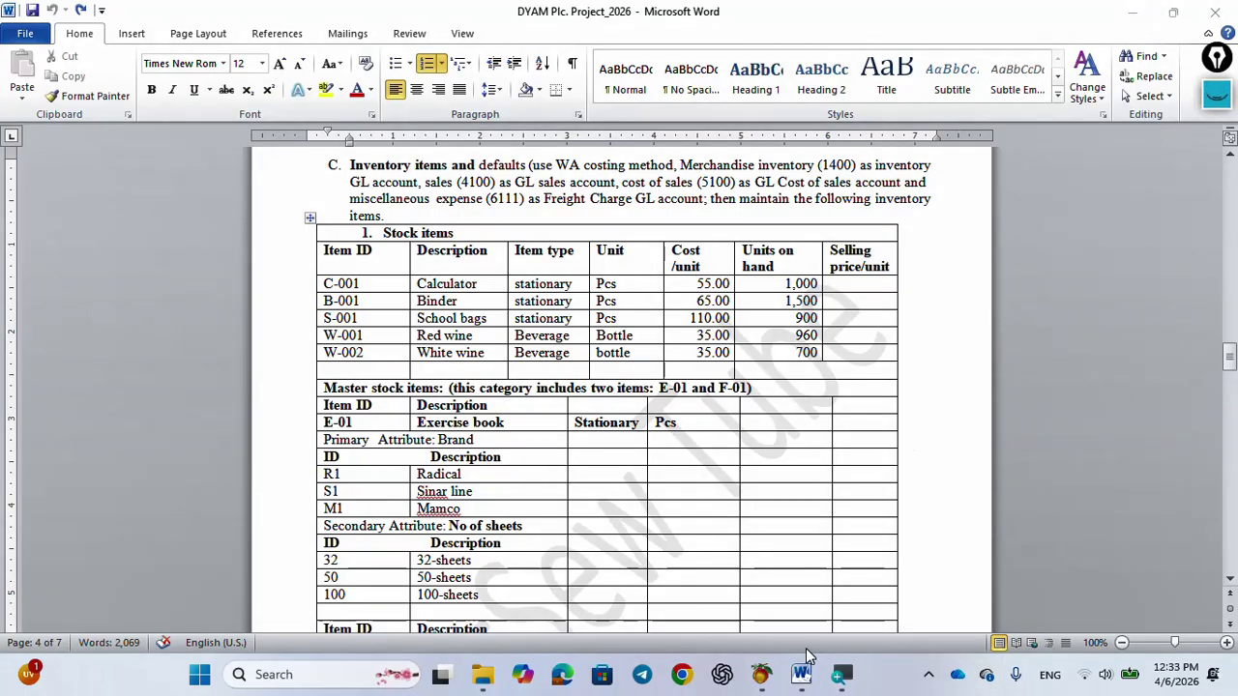
Switch to Peachtree Accounting, circle the word Maintain in pen ink and erase the ink
left_click(764, 680)
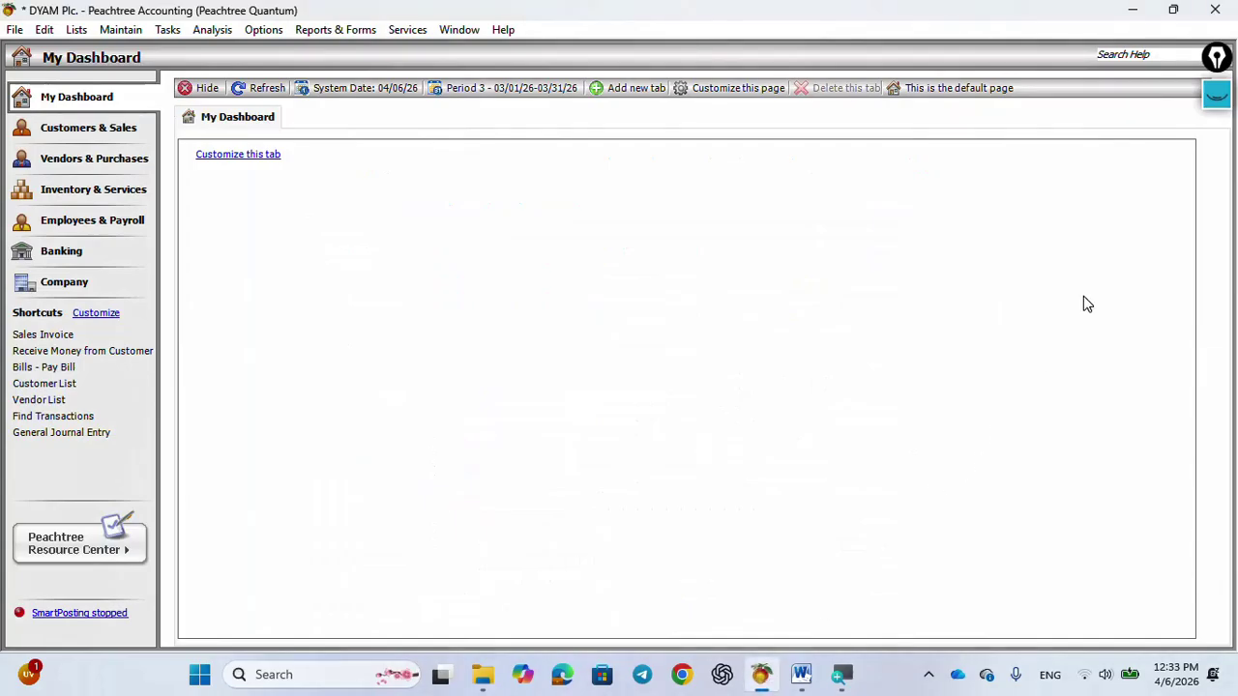
left_click(1216, 93)
mouse_move(150, 29)
left_mouse_down()
mouse_move(110, 23)
mouse_move(94, 39)
mouse_move(150, 47)
left_mouse_up()
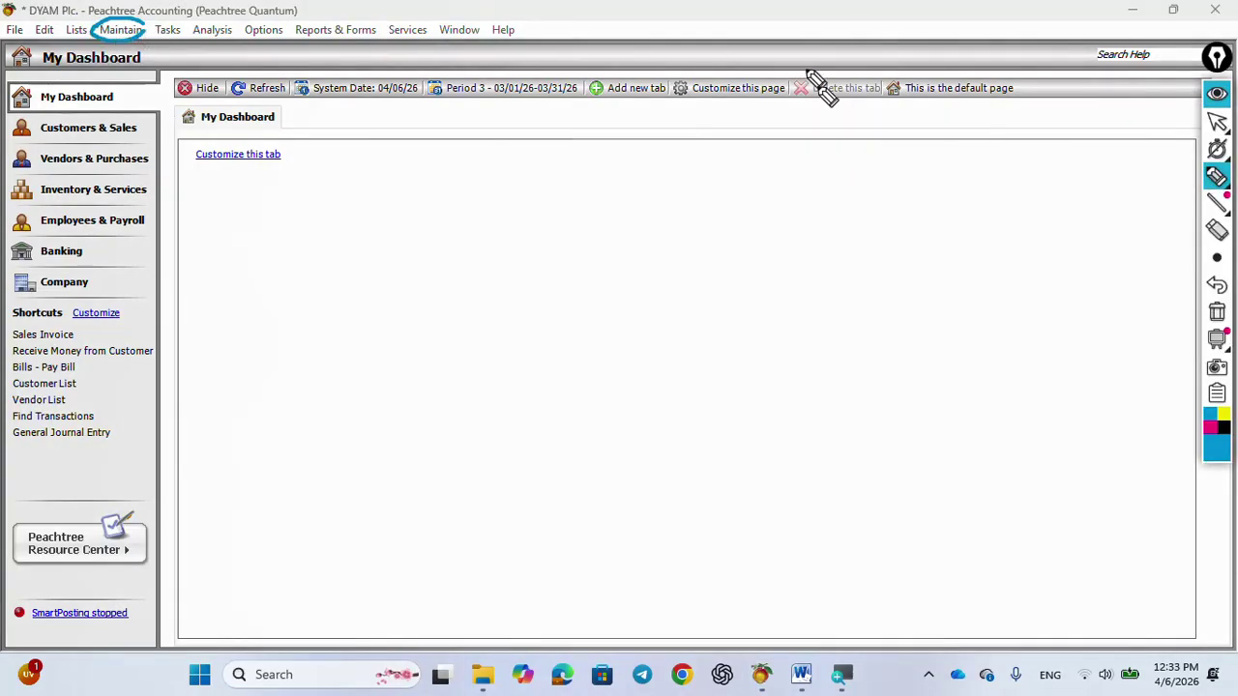
mouse_move(1217, 258)
left_click(1217, 312)
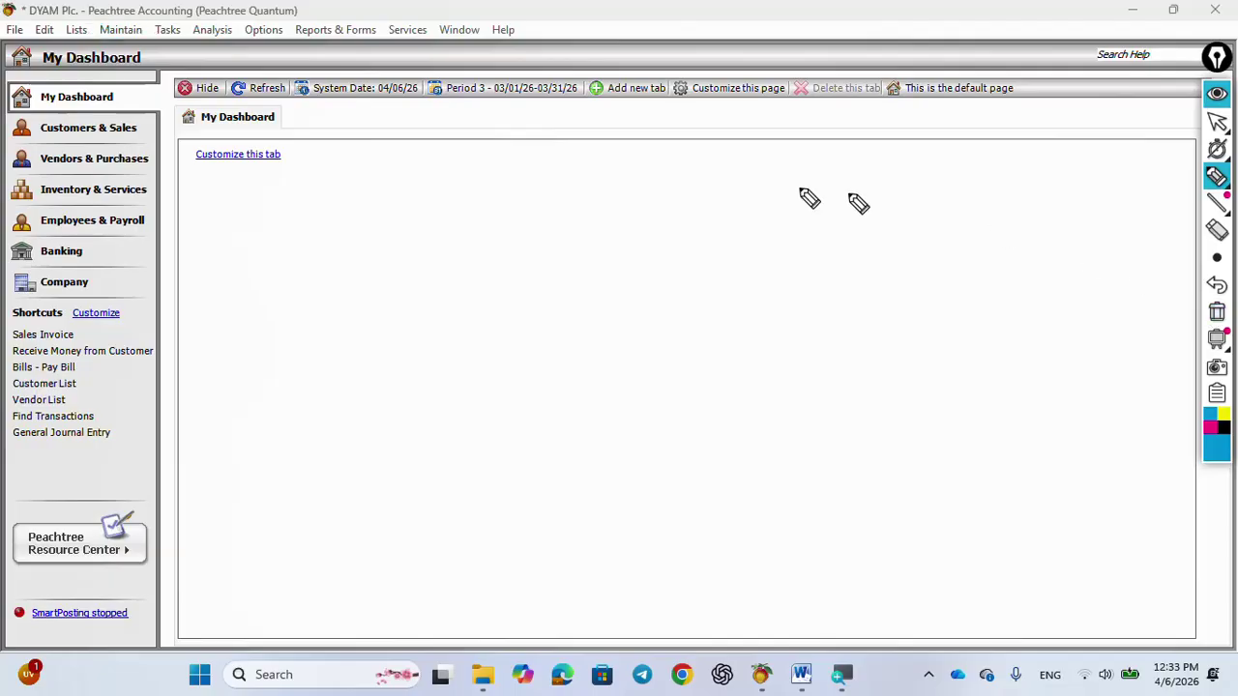
key("Escape")
Open the inventory item defaults, tick the section headings in pen ink and hide the ink
left_click(111, 32)
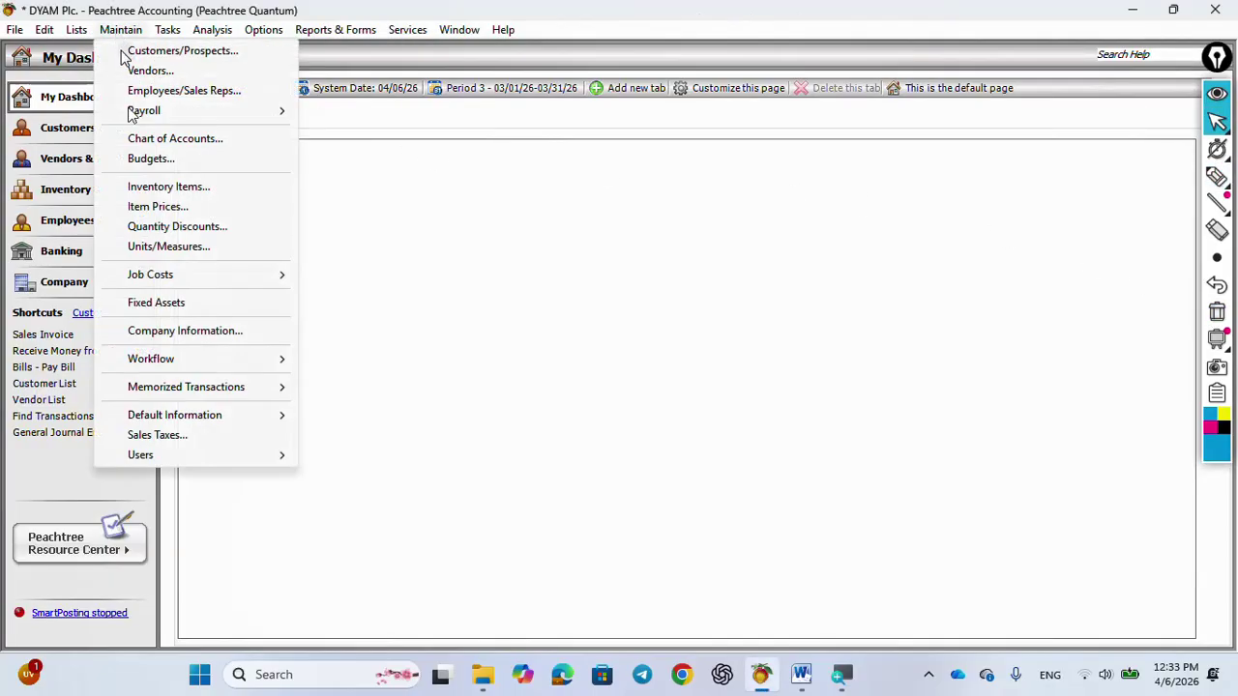
mouse_move(201, 419)
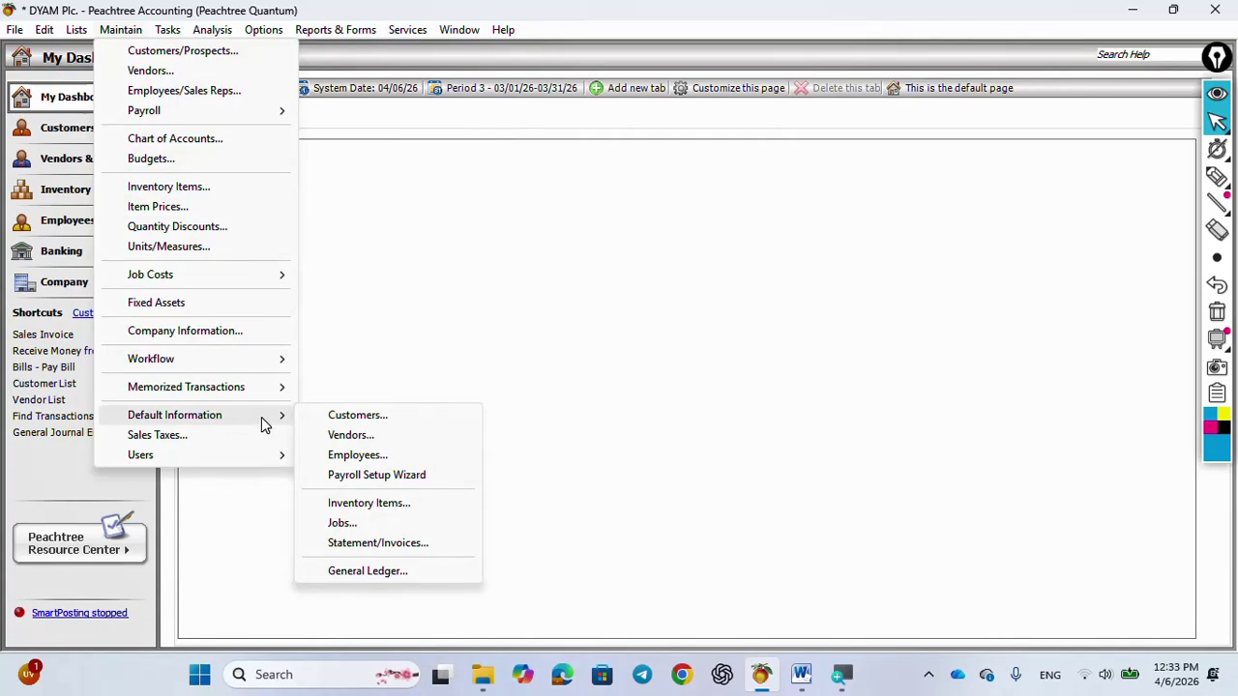
left_click(359, 503)
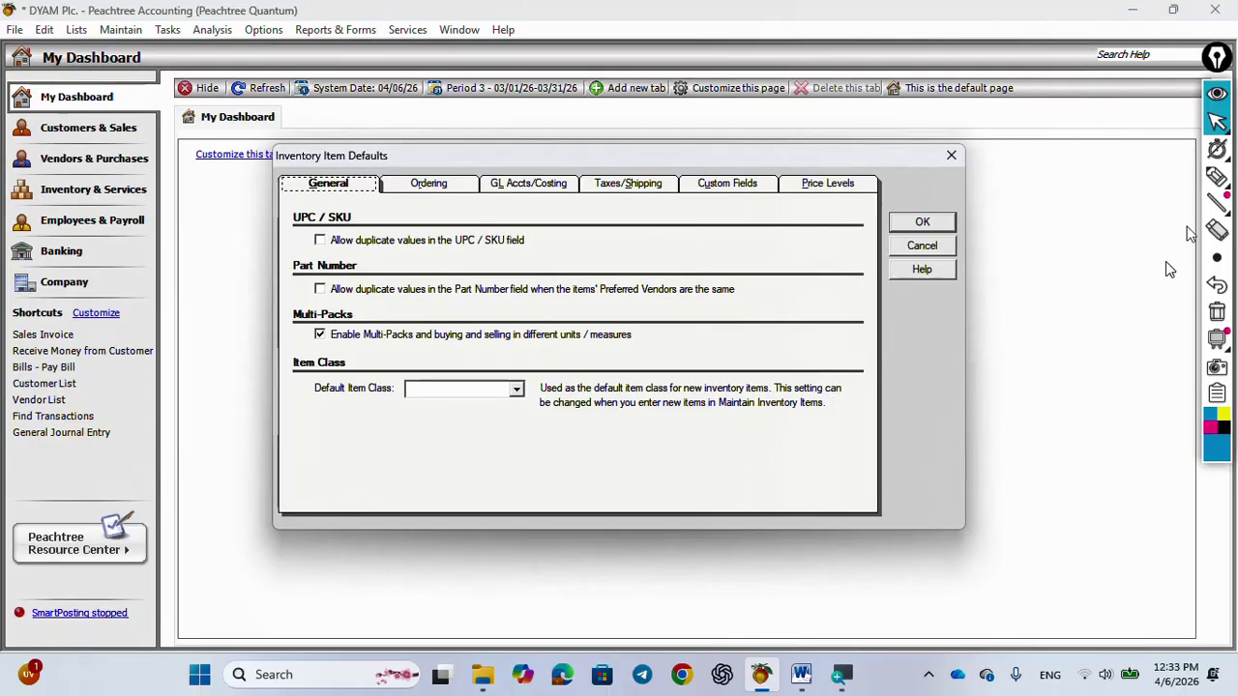
left_click(1218, 177)
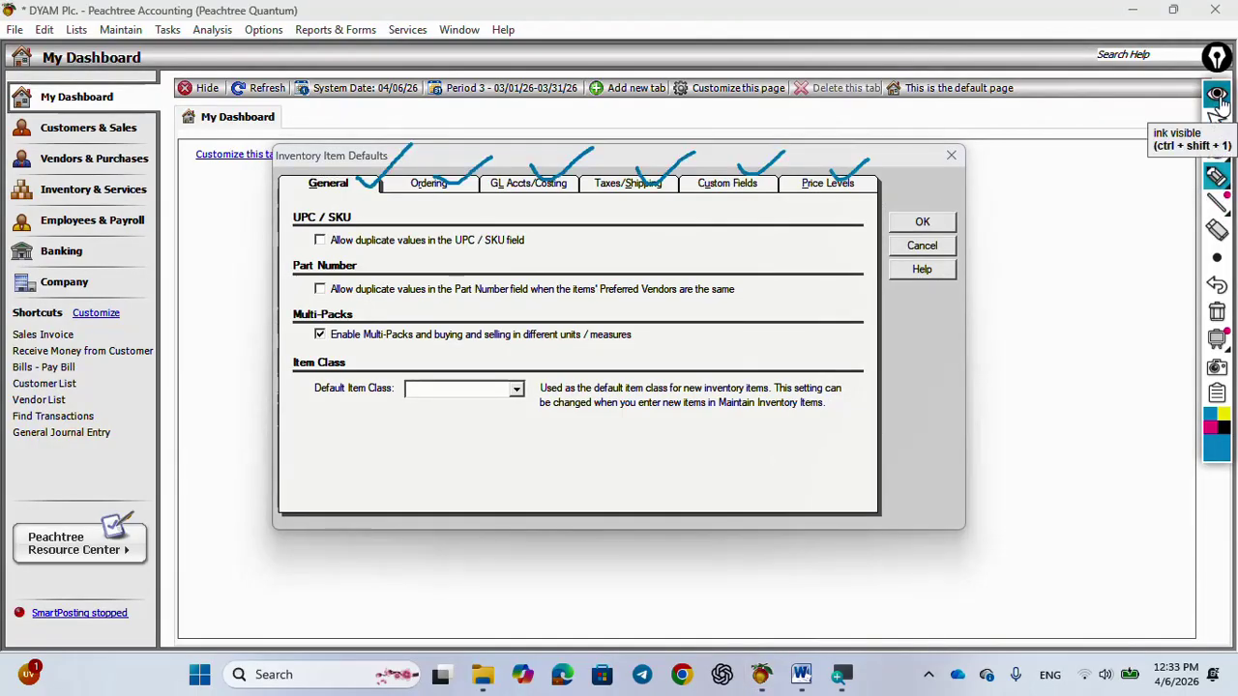
left_click(1219, 99)
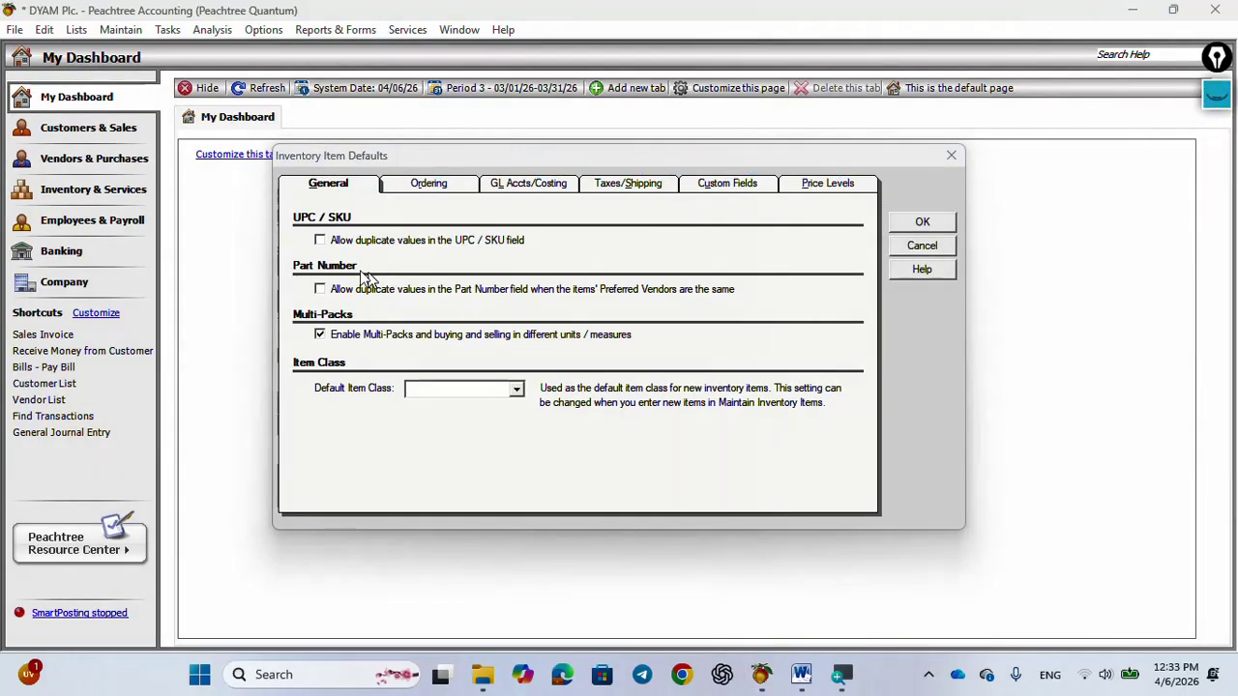
Set the default item class to Stock item and display the Ordering defaults
left_click(517, 390)
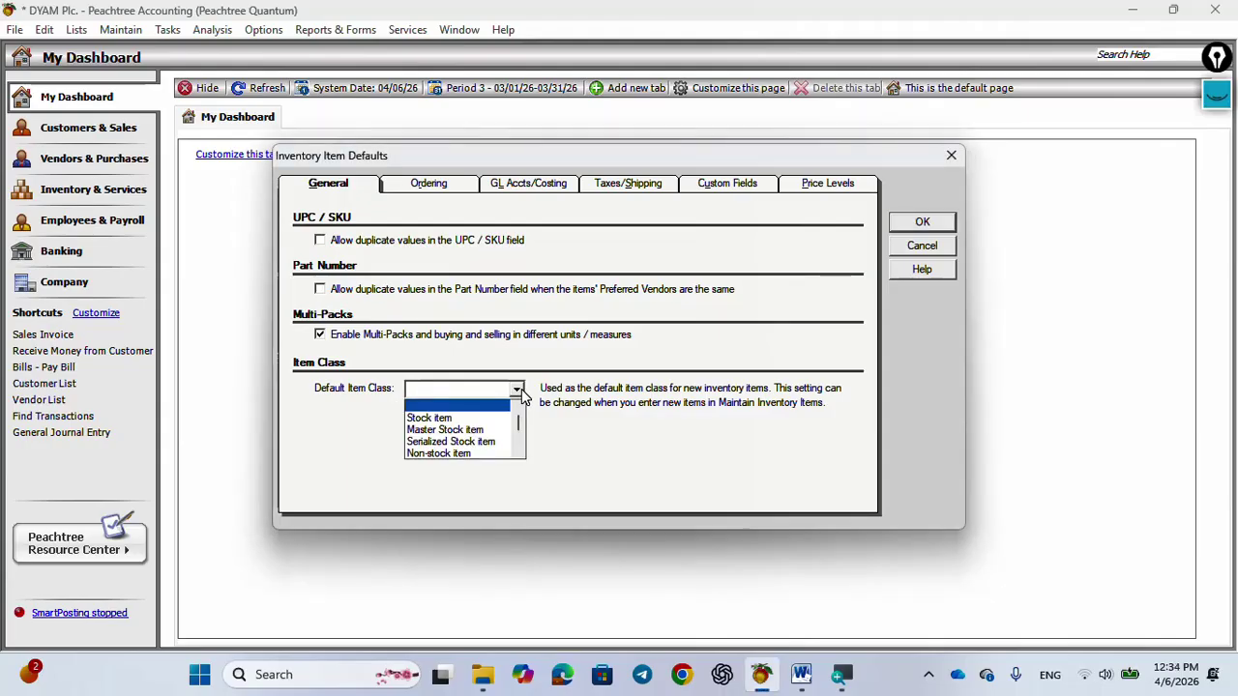
left_click(473, 418)
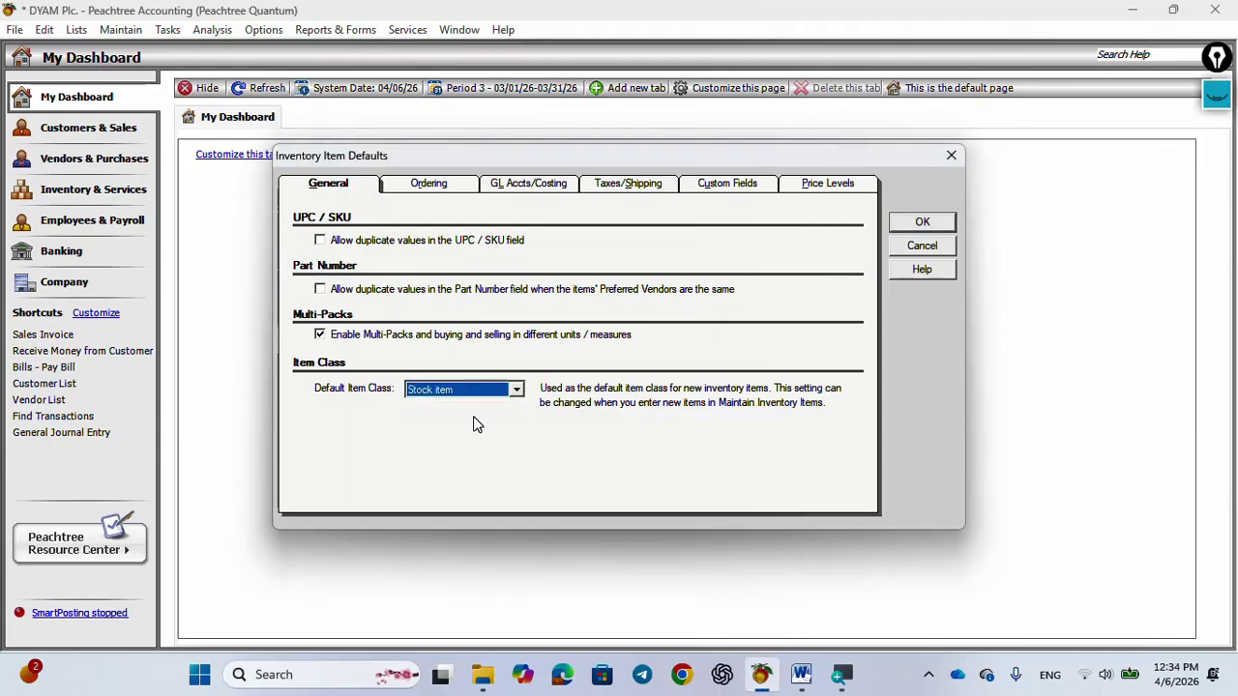
left_click(450, 184)
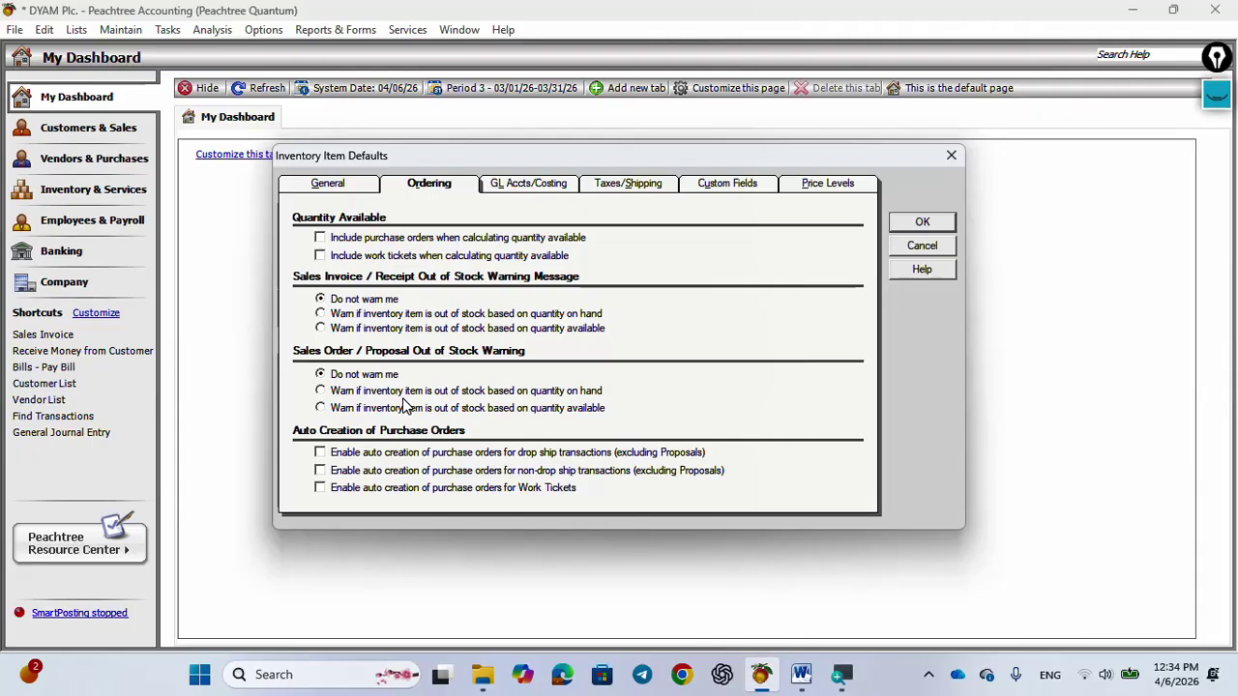
Display the GL account and costing defaults, mark the Stock item row and column headings in ink, and clear the marks
left_click(538, 186)
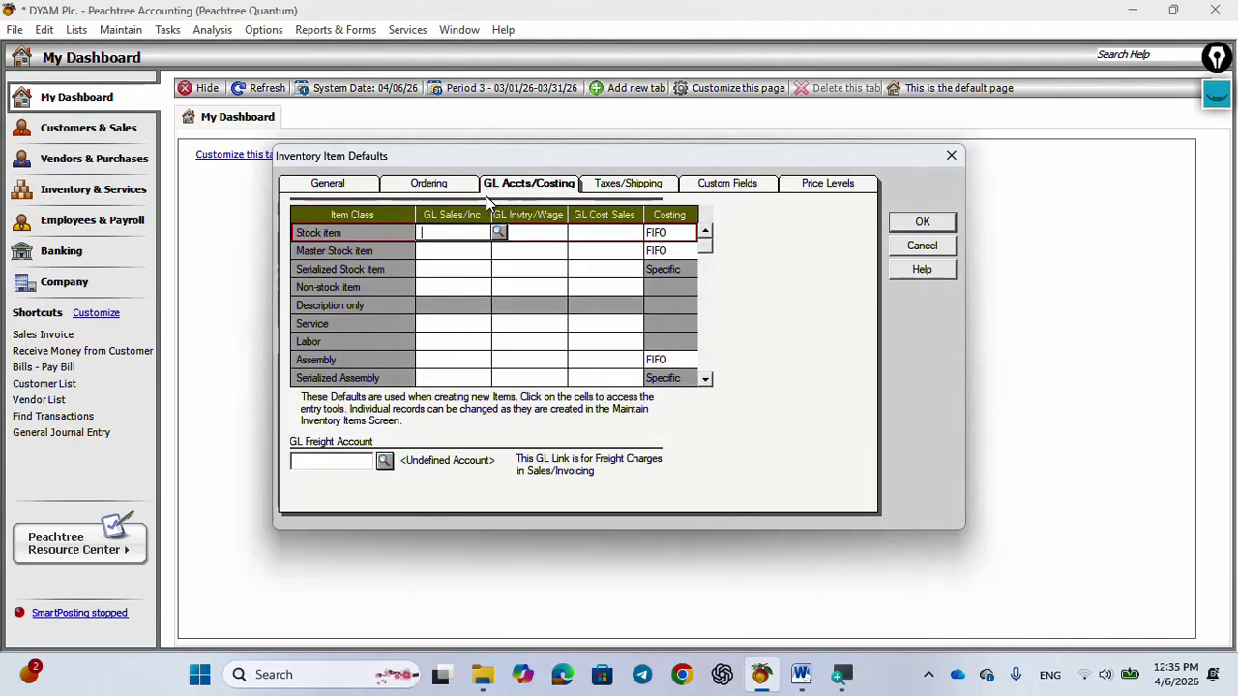
left_click(1215, 94)
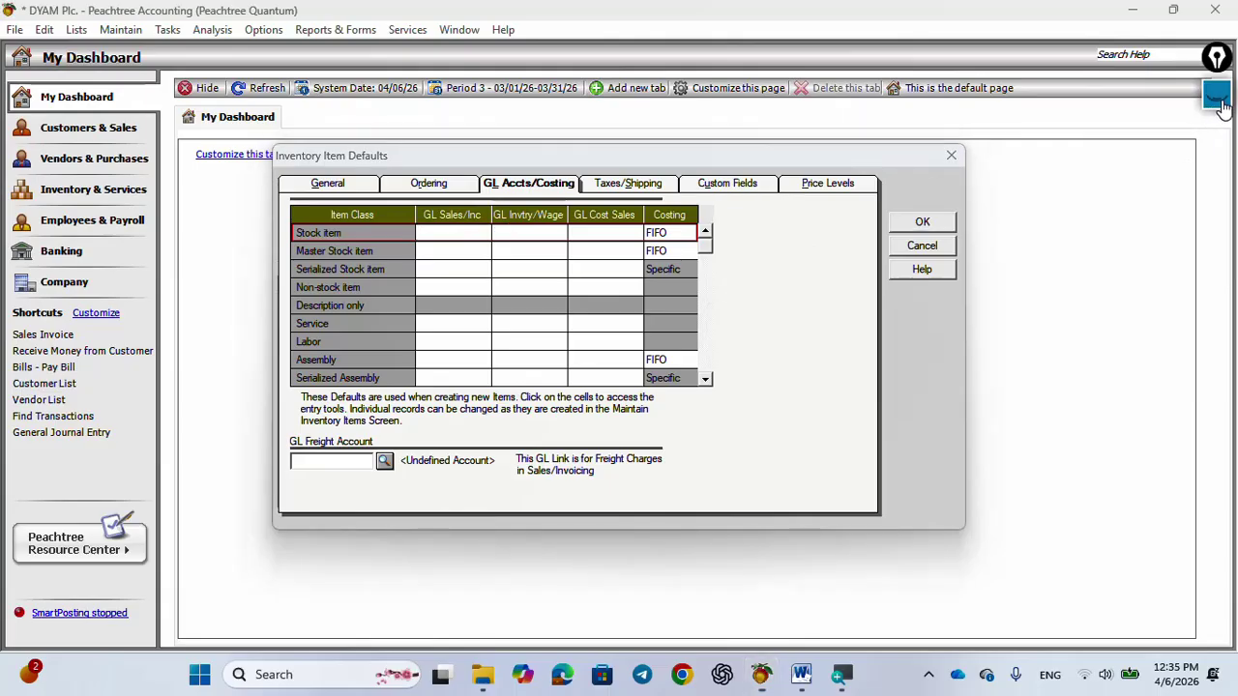
left_click(1221, 124)
mouse_move(356, 228)
left_mouse_down()
mouse_move(296, 232)
mouse_move(315, 251)
mouse_move(475, 225)
mouse_move(534, 237)
mouse_move(559, 221)
mouse_move(606, 239)
mouse_move(641, 207)
left_mouse_up()
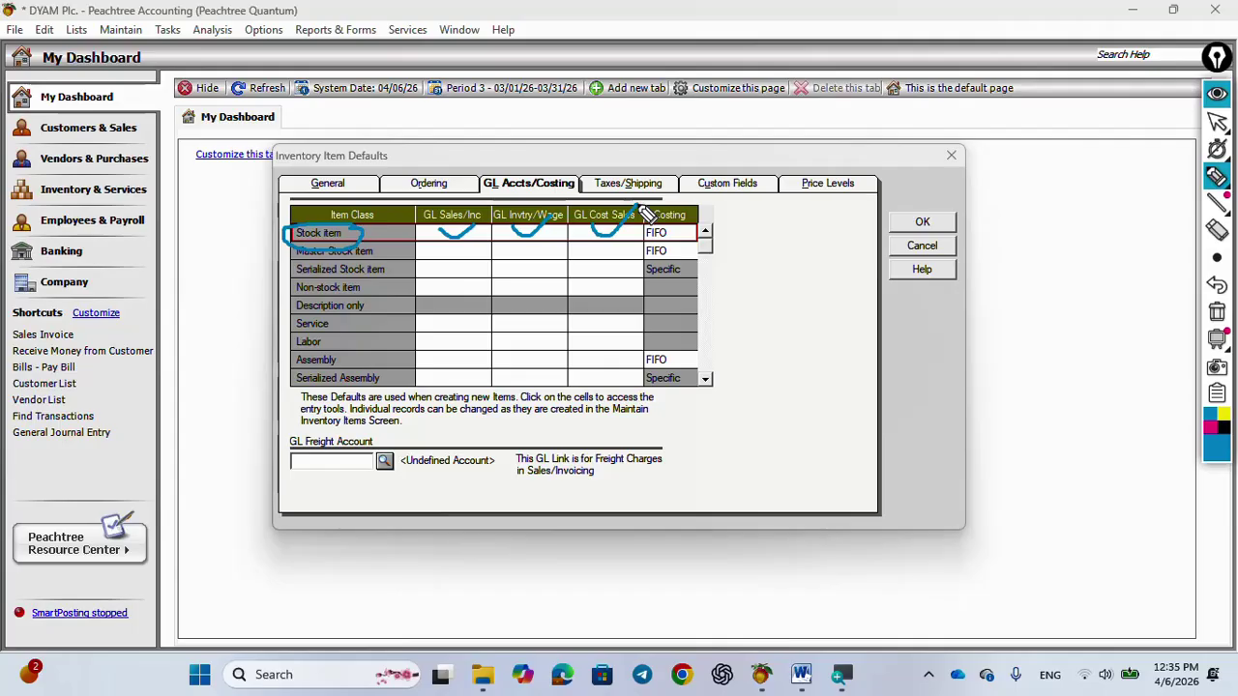
left_click_drag(692, 215, 707, 212)
left_click(1216, 312)
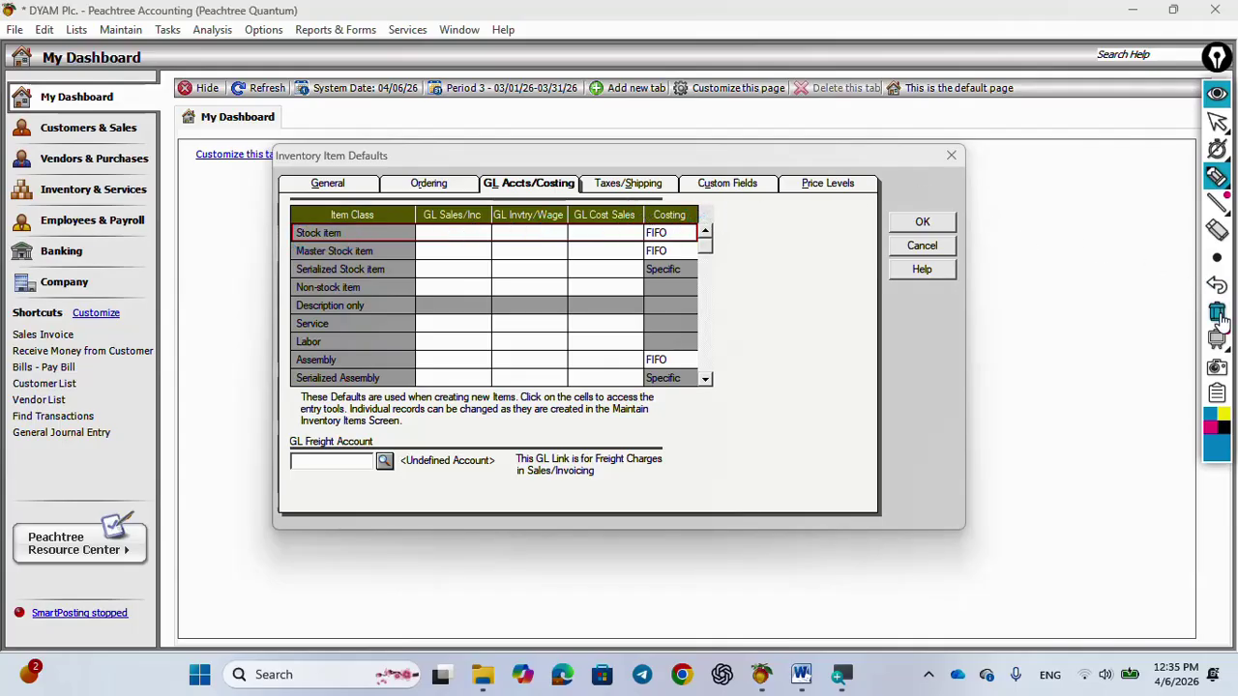
left_click(1217, 117)
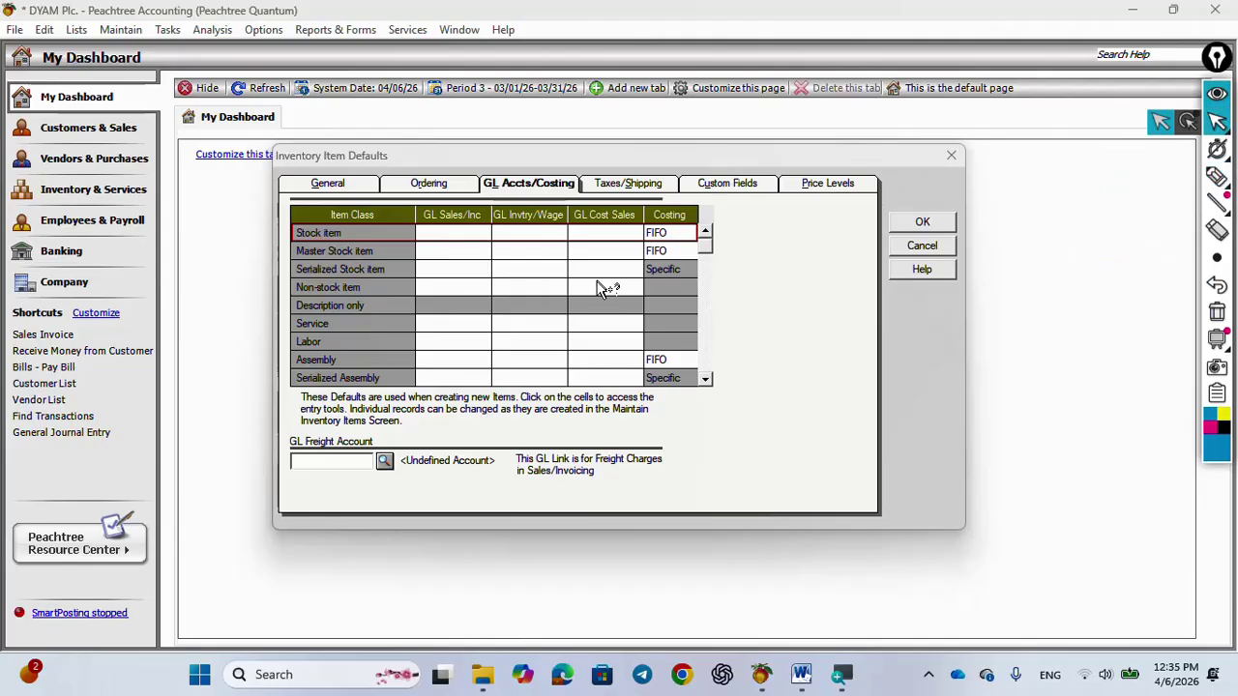
Set the Stock item GL defaults to sales 4100, inventory 1400 and cost of sales 5100, with Average costing
left_click(464, 232)
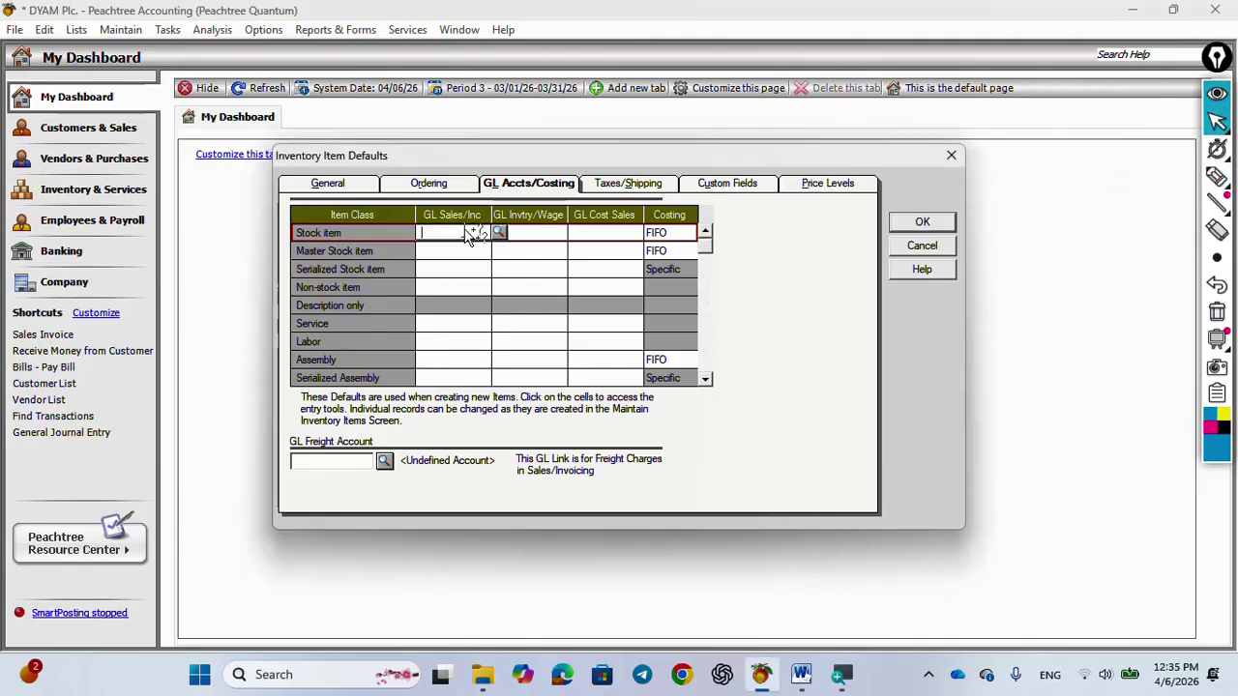
type("4100")
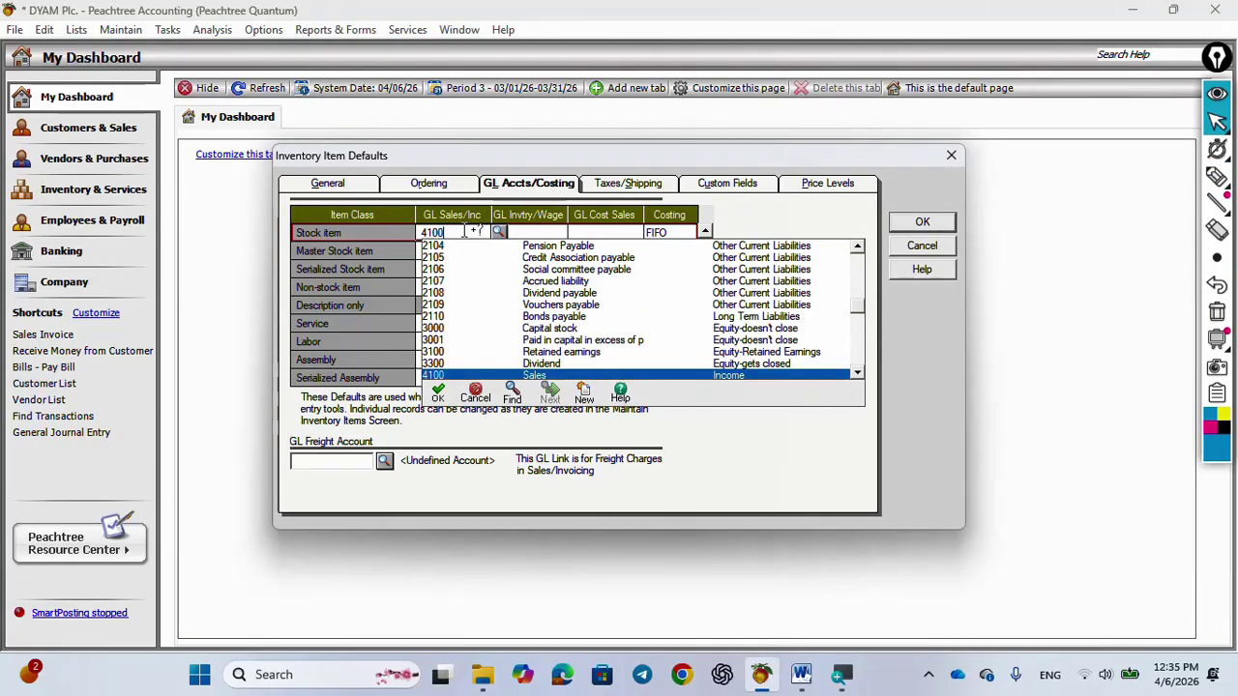
key("Tab")
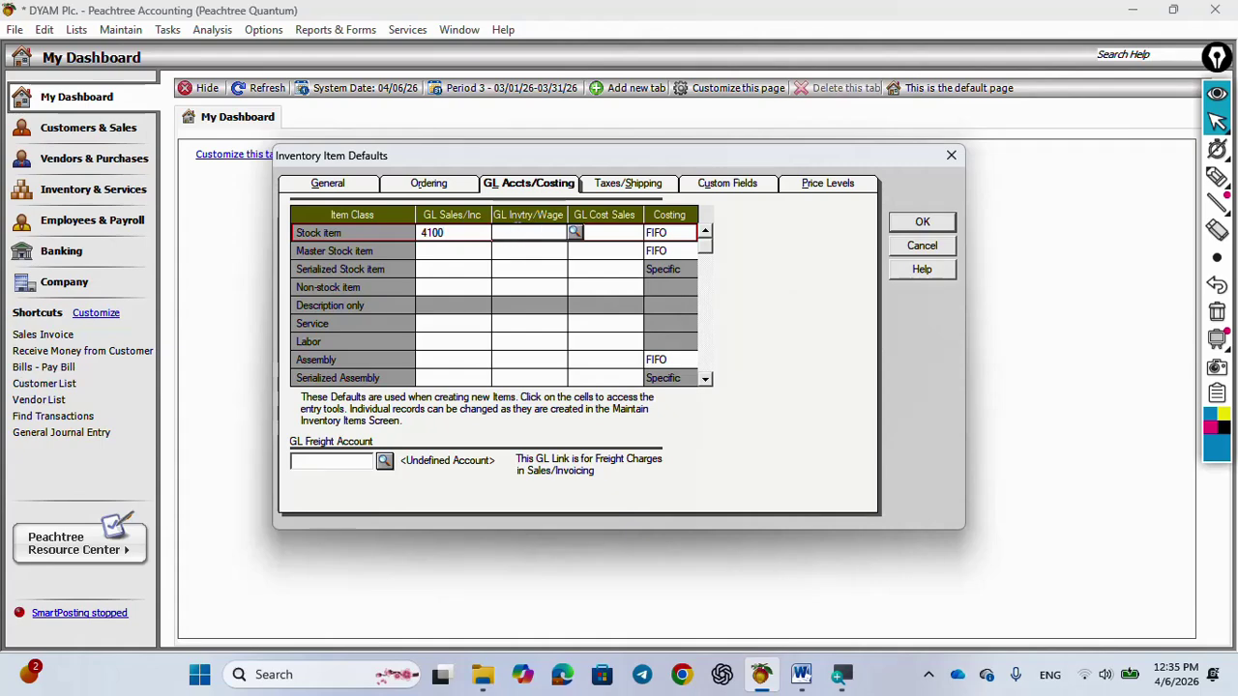
type("1400")
key("Tab")
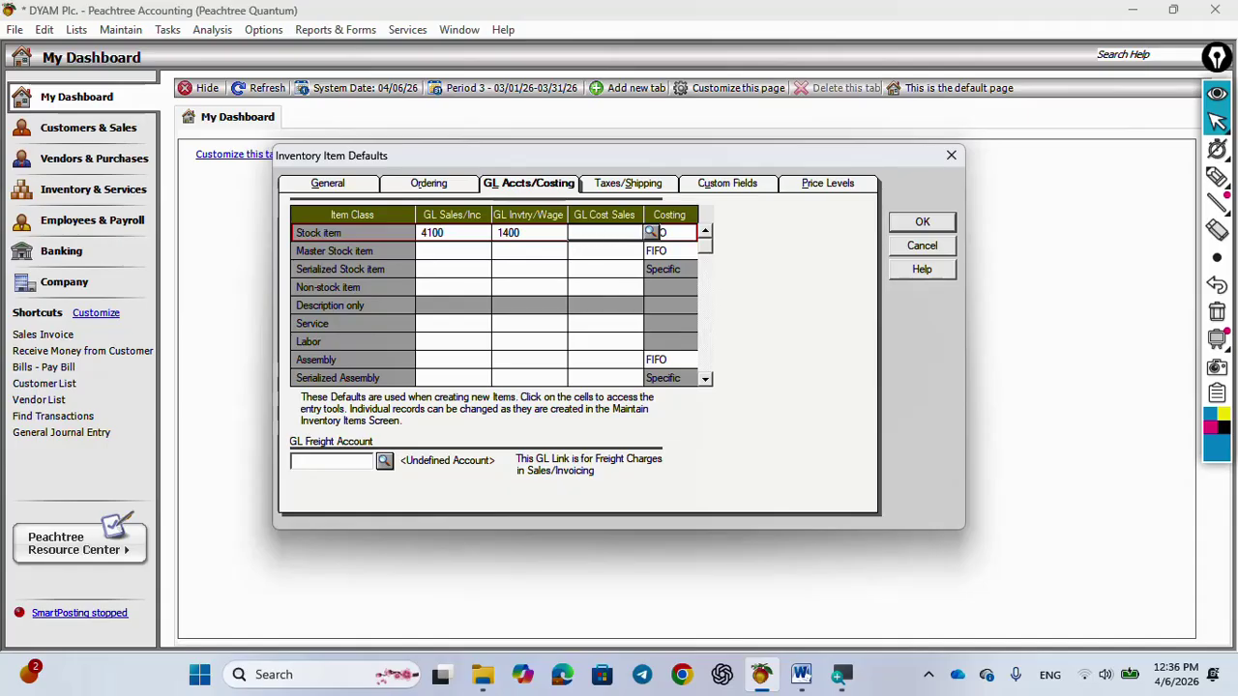
type("5100")
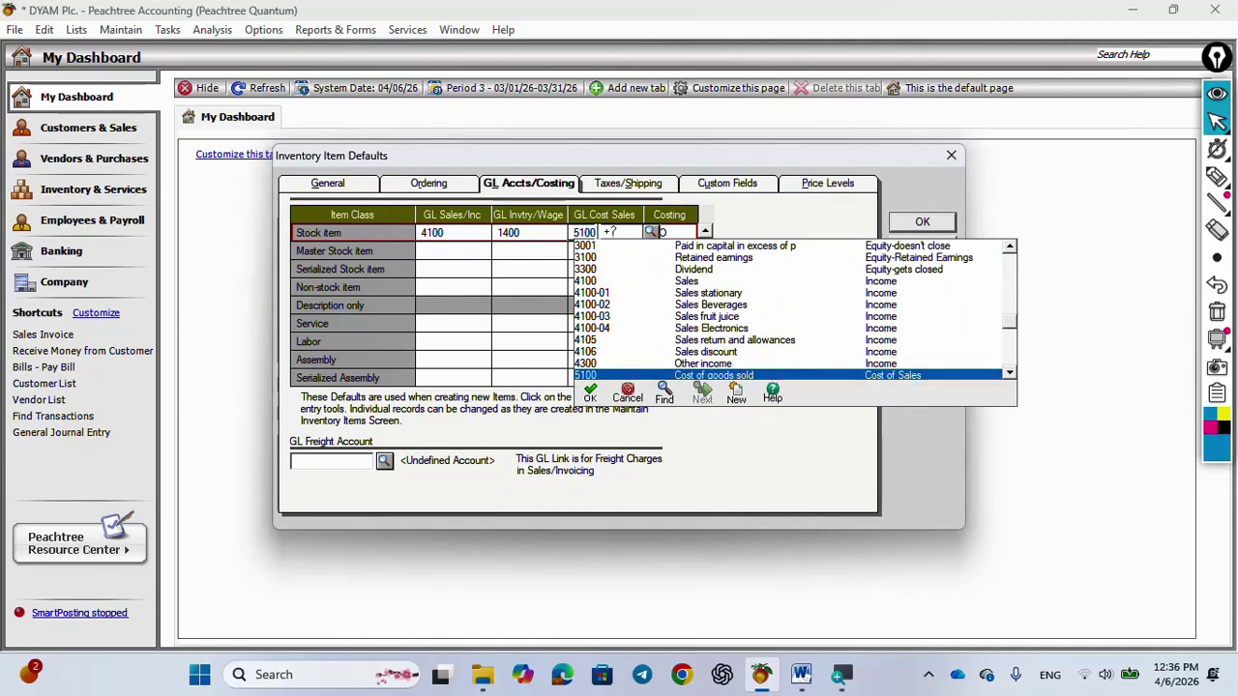
key("Tab")
left_click(690, 238)
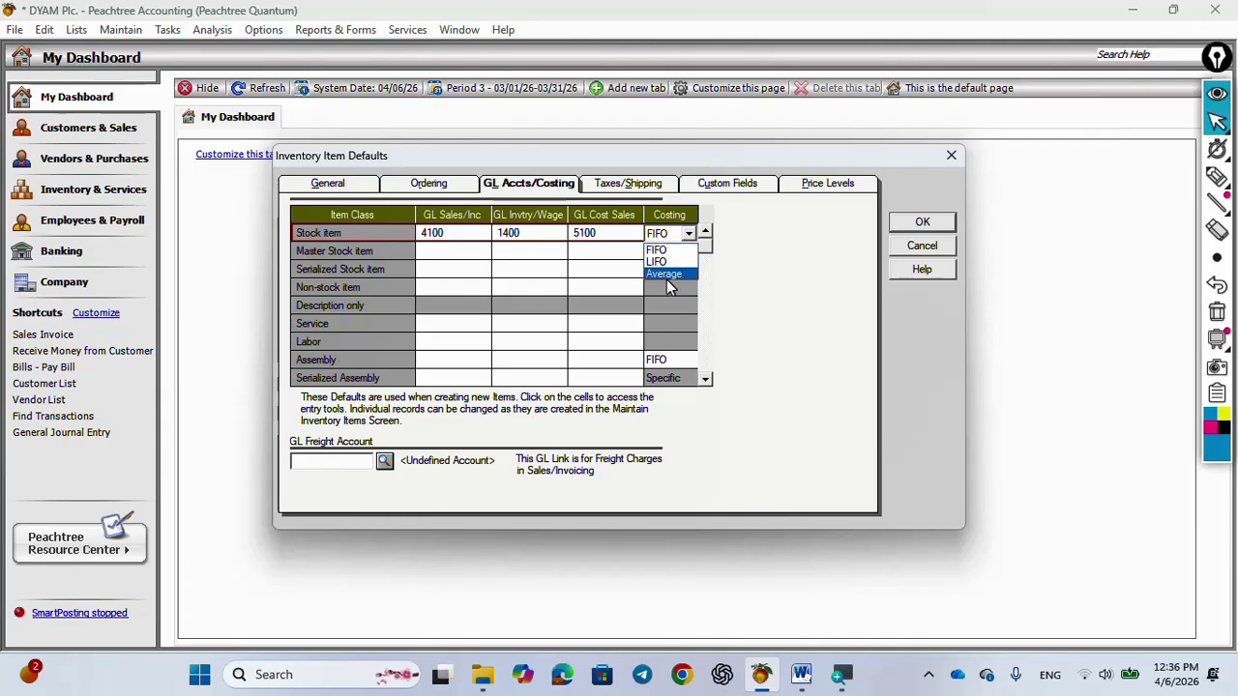
left_click(669, 276)
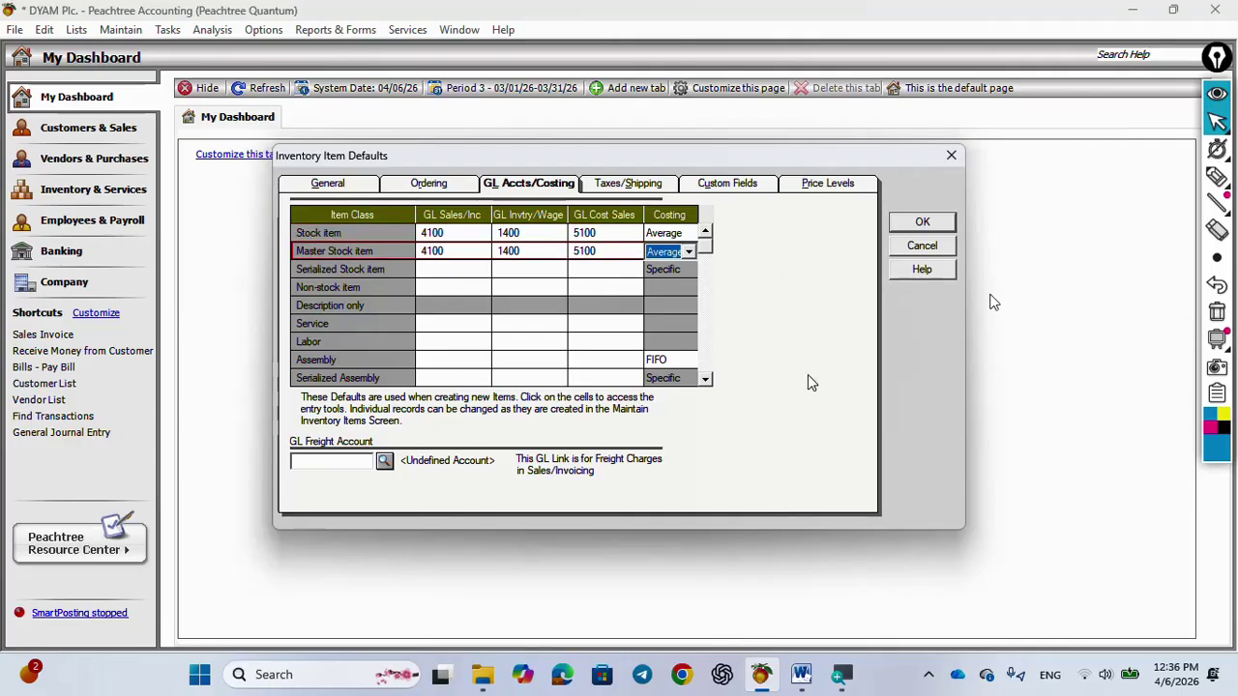
Tick the Stock item and Master Stock item rows in pen ink, circle the GL Freight Account, and clear the ink
left_click(1216, 176)
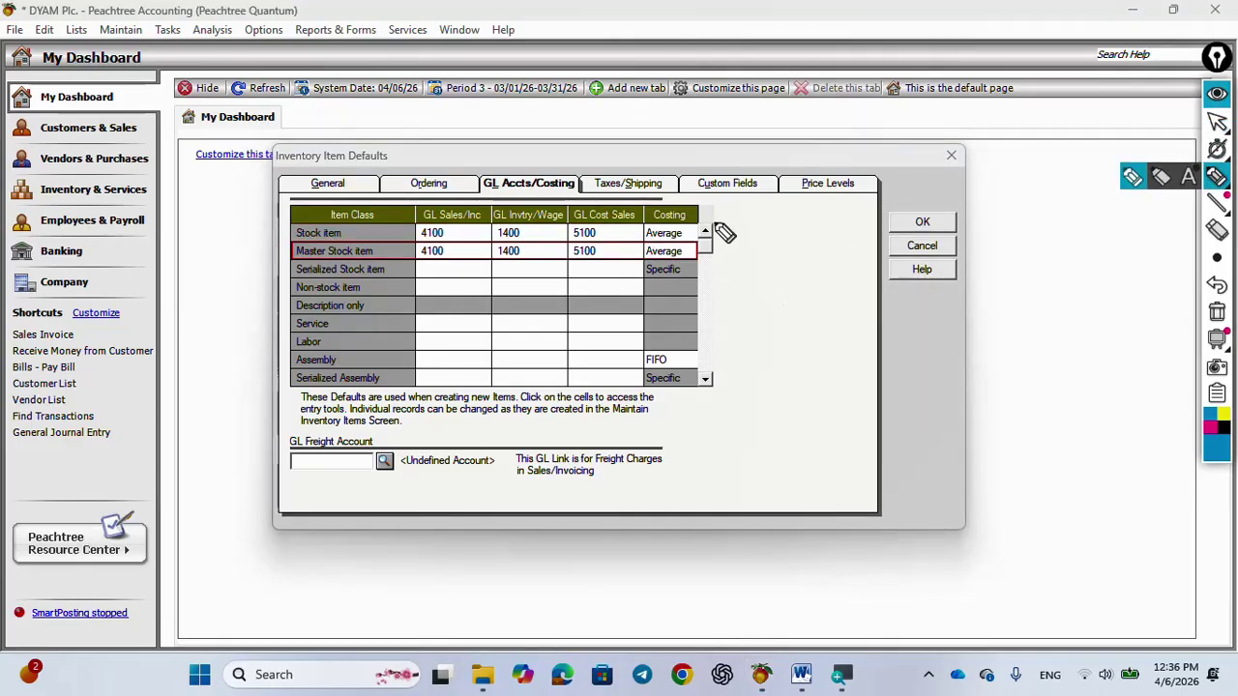
left_click_drag(712, 231, 760, 233)
mouse_move(425, 440)
left_mouse_down()
mouse_move(364, 525)
mouse_move(478, 463)
mouse_move(416, 436)
left_mouse_up()
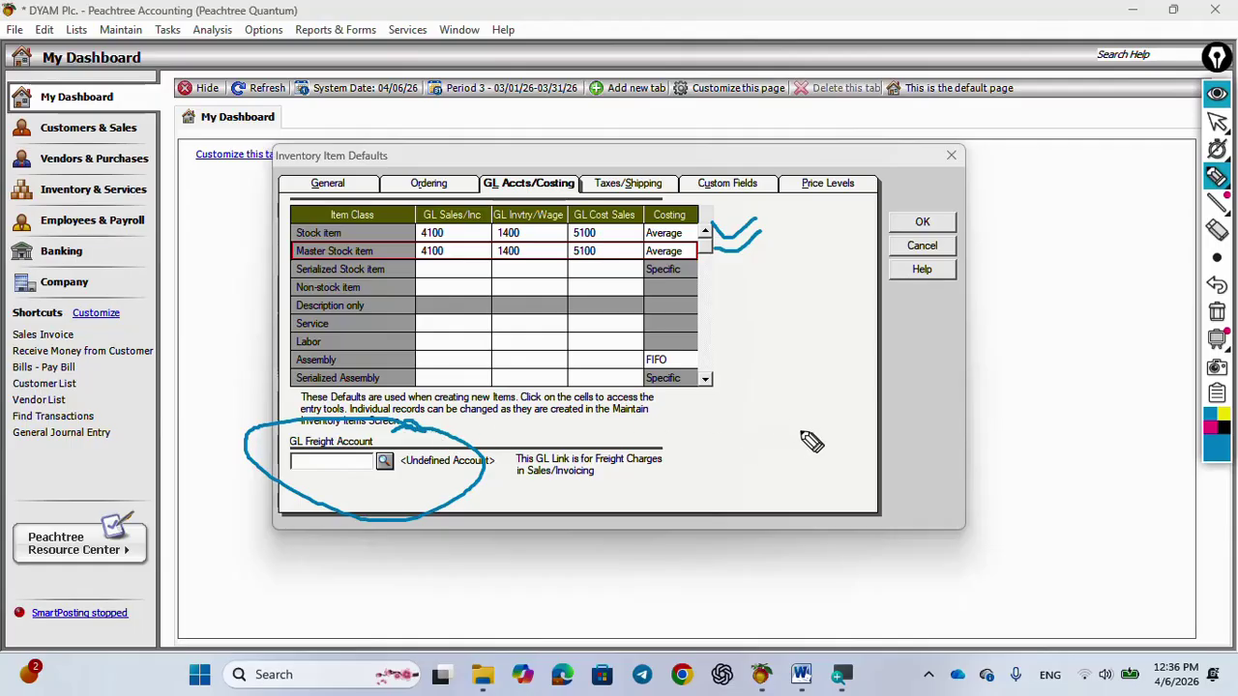
left_click(1217, 311)
Handwrite the letters FOB, D and S in pink ink, circle them, clear the ink and put the pen away
mouse_move(930, 456)
left_mouse_down()
mouse_move(894, 389)
mouse_move(917, 369)
left_mouse_up()
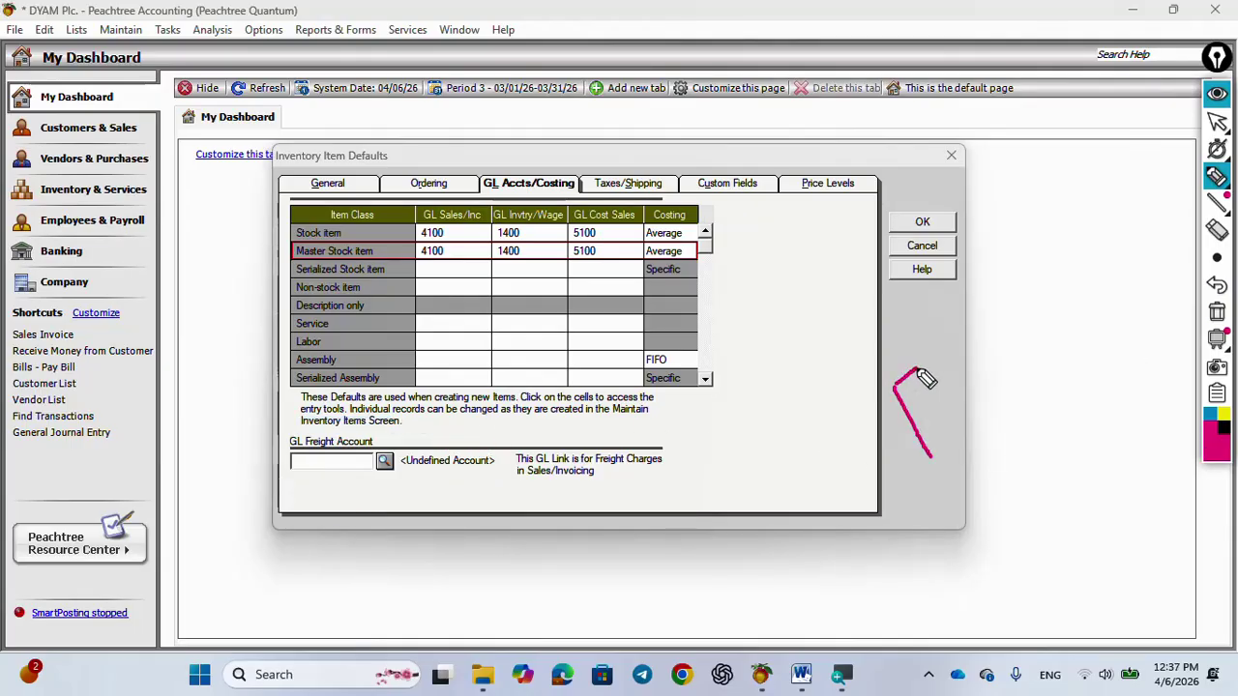
left_click_drag(907, 443, 957, 366)
left_click_drag(976, 312, 1008, 340)
mouse_move(1020, 288)
left_mouse_down()
mouse_move(1045, 261)
mouse_move(1069, 319)
mouse_move(1113, 343)
mouse_move(1099, 362)
left_mouse_up()
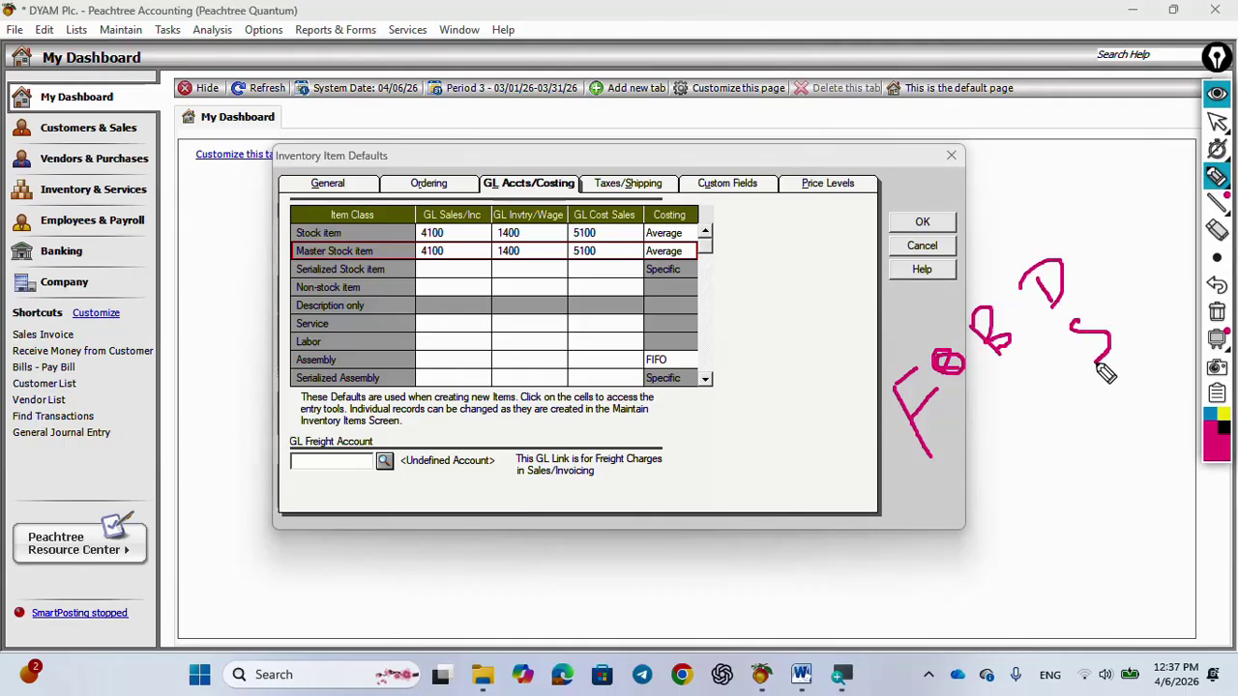
mouse_move(1124, 220)
left_mouse_down()
mouse_move(1161, 323)
mouse_move(1130, 204)
mouse_move(1129, 243)
mouse_move(1133, 196)
mouse_move(1159, 241)
mouse_move(1126, 241)
left_mouse_up()
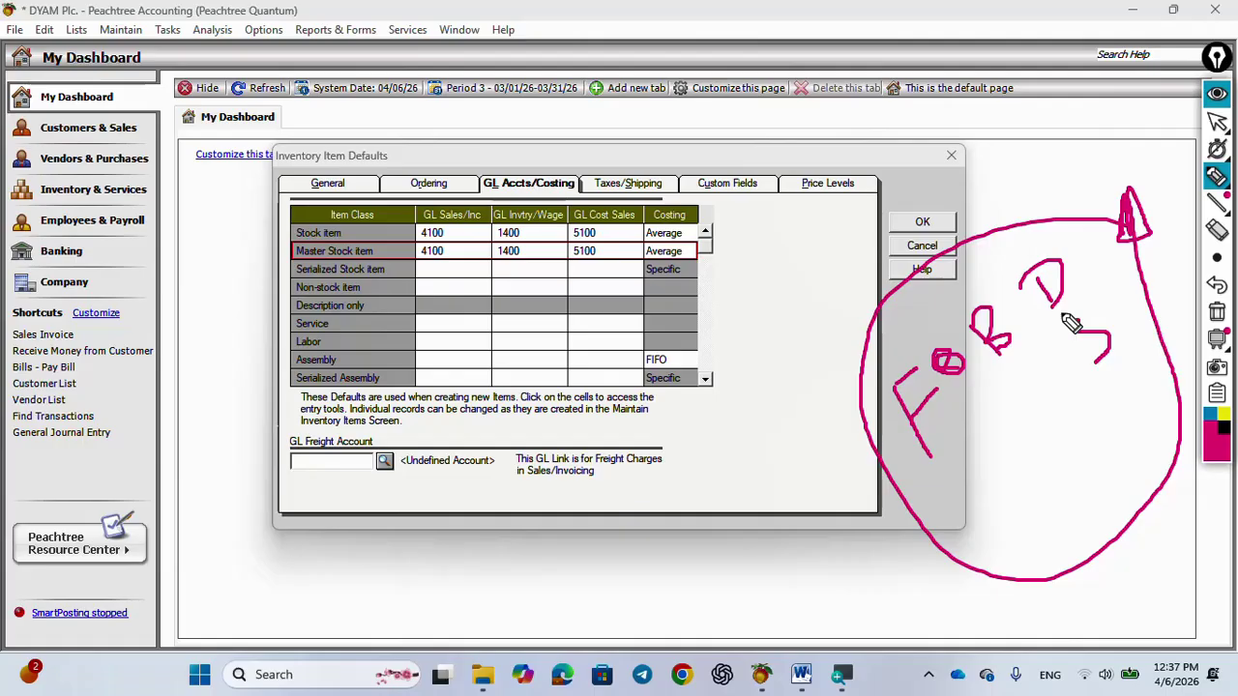
left_click(1218, 313)
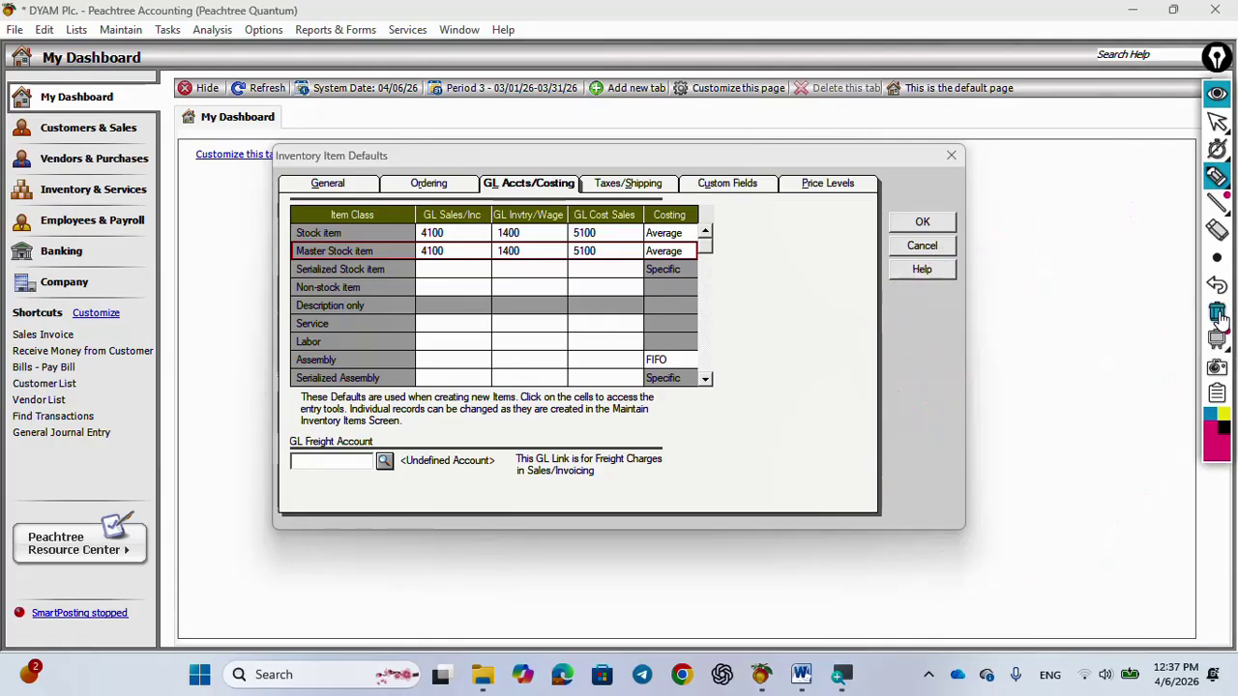
left_click(1219, 126)
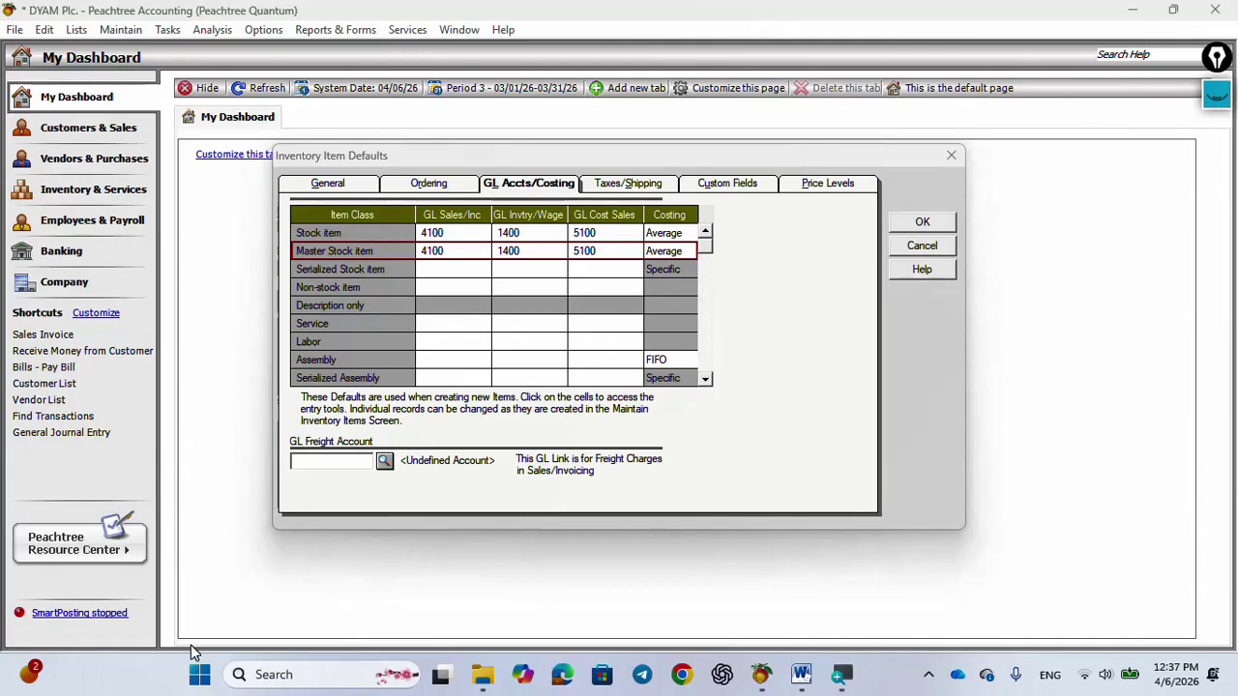
Set the GL Freight Account to 6111, Miscellaneous expense
left_click(384, 463)
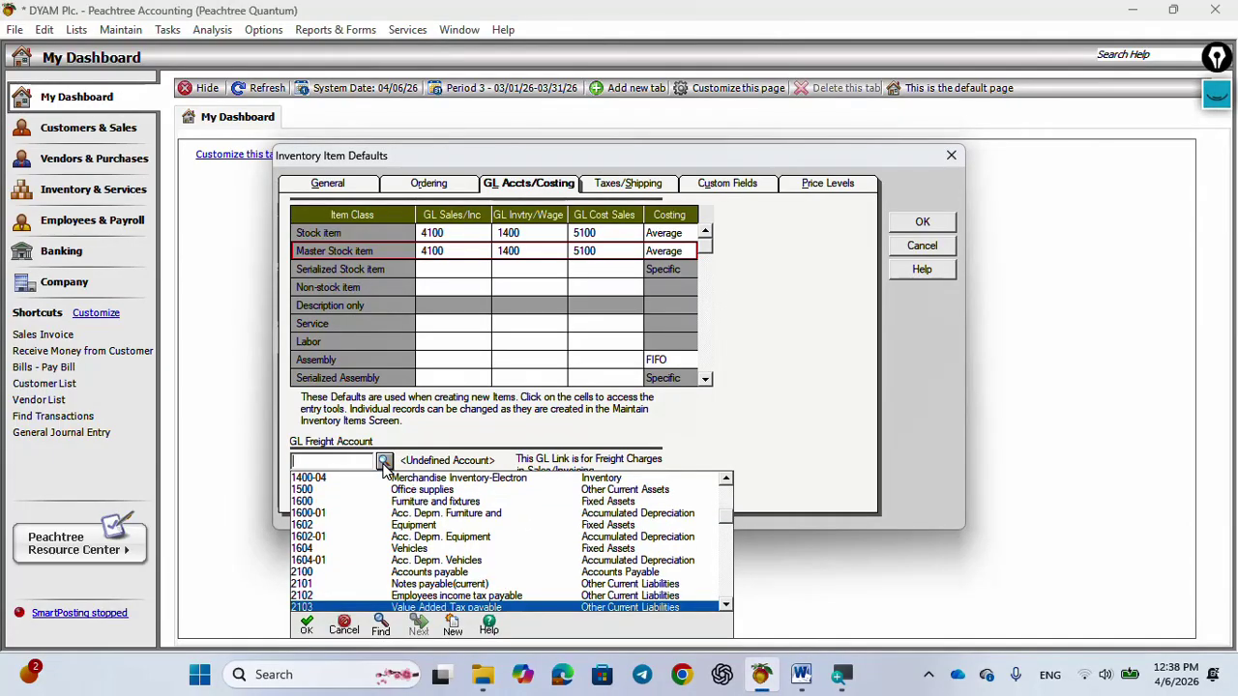
key("Down")
key("Down")
key("Down")
key("Down")
key("Down")
key("Down")
key("Down")
key("Down")
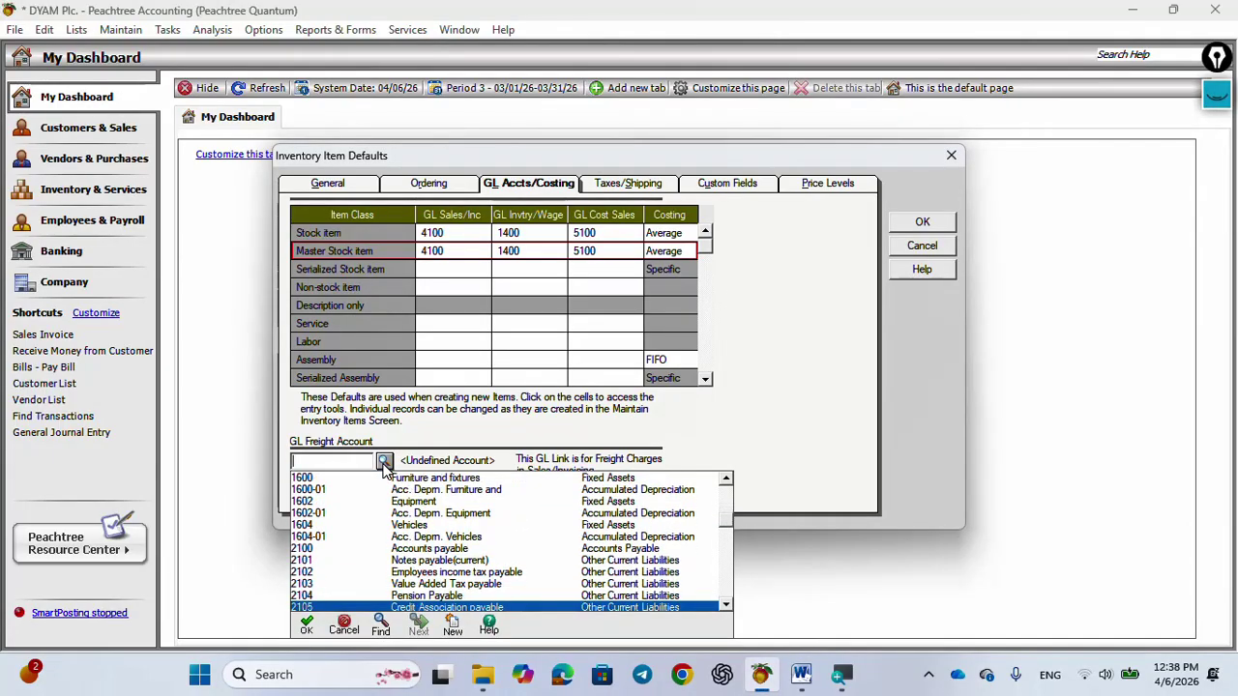
key("Down")
key("Down")
key("Down")
key("Down")
key("Down")
key("Down")
key("Down")
key("Down")
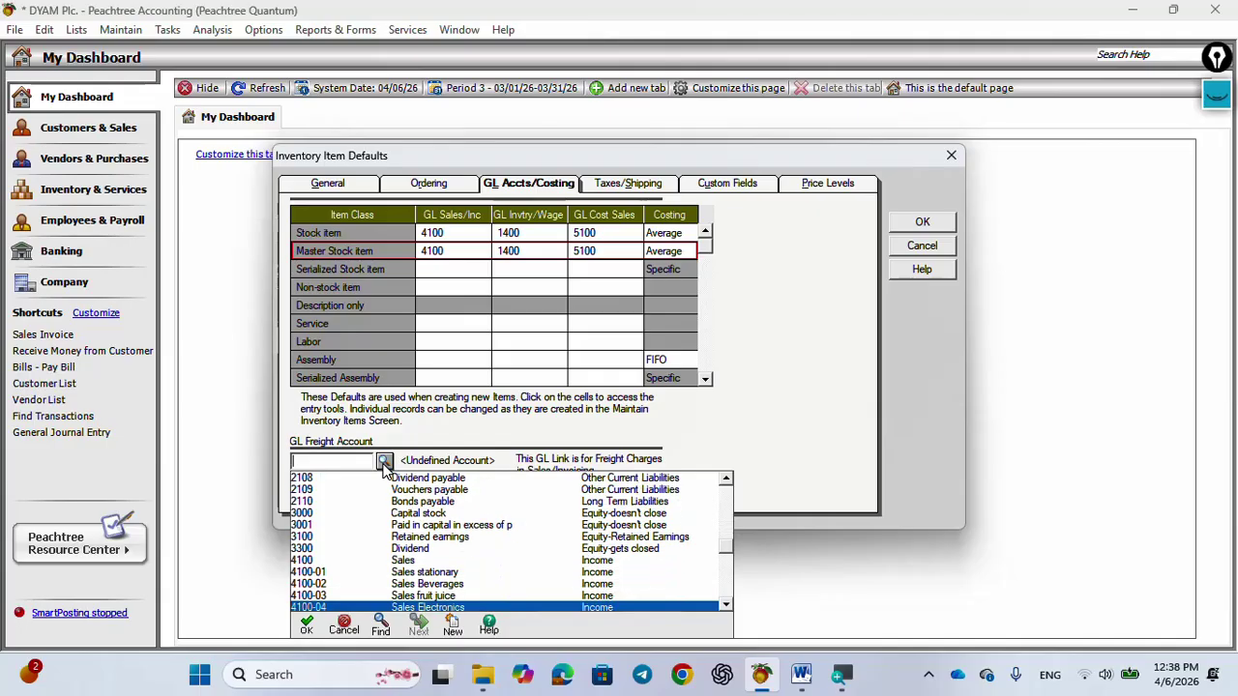
key("Down")
key("Down")
key("Down")
key("Down")
key("Down")
key("Down")
key("Down")
key("Down")
key("Down")
key("Down")
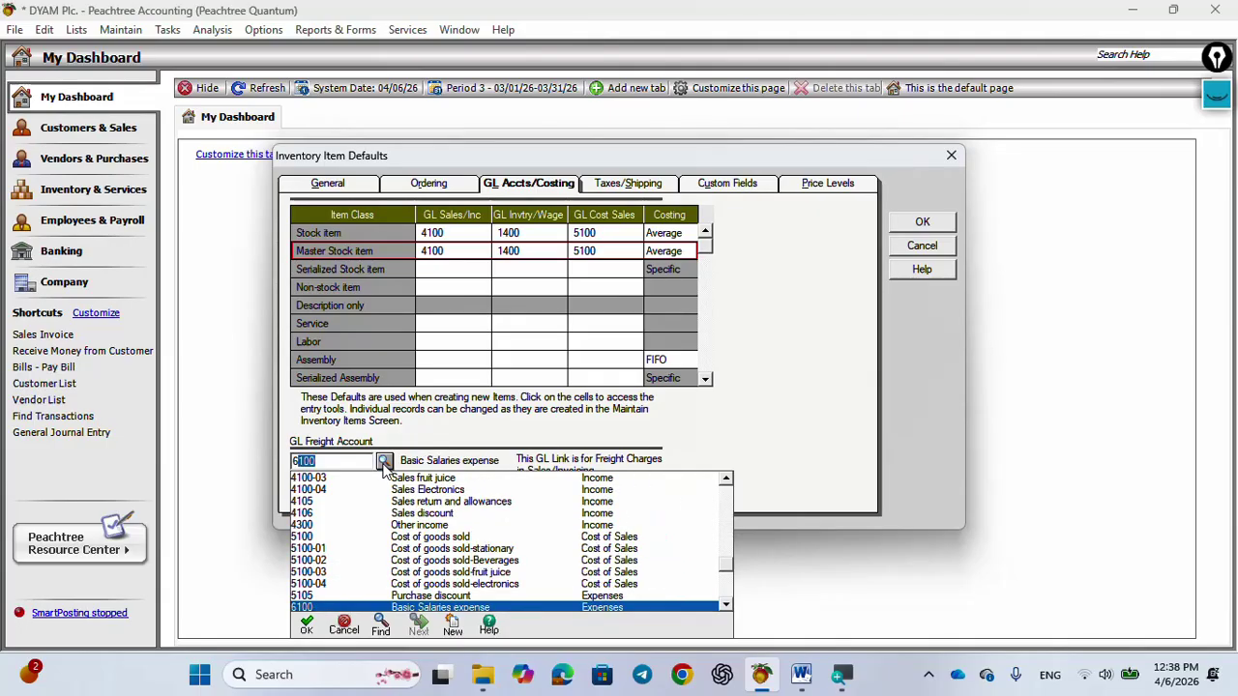
type("6111")
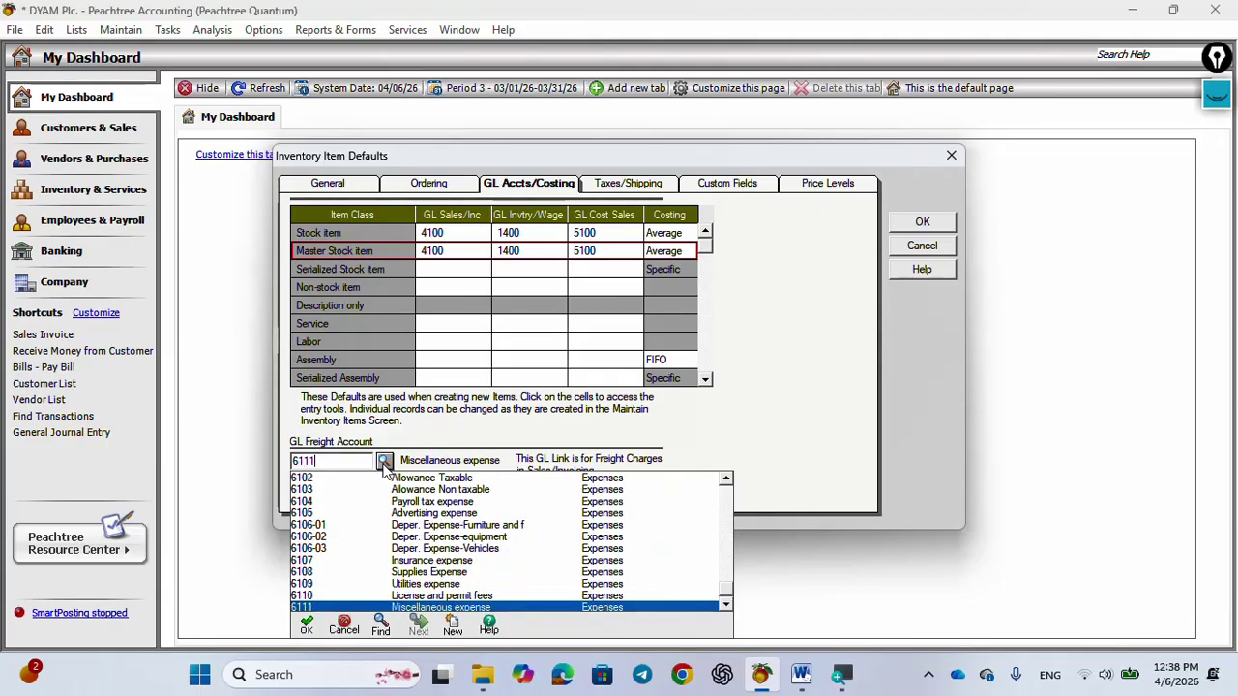
key("Return")
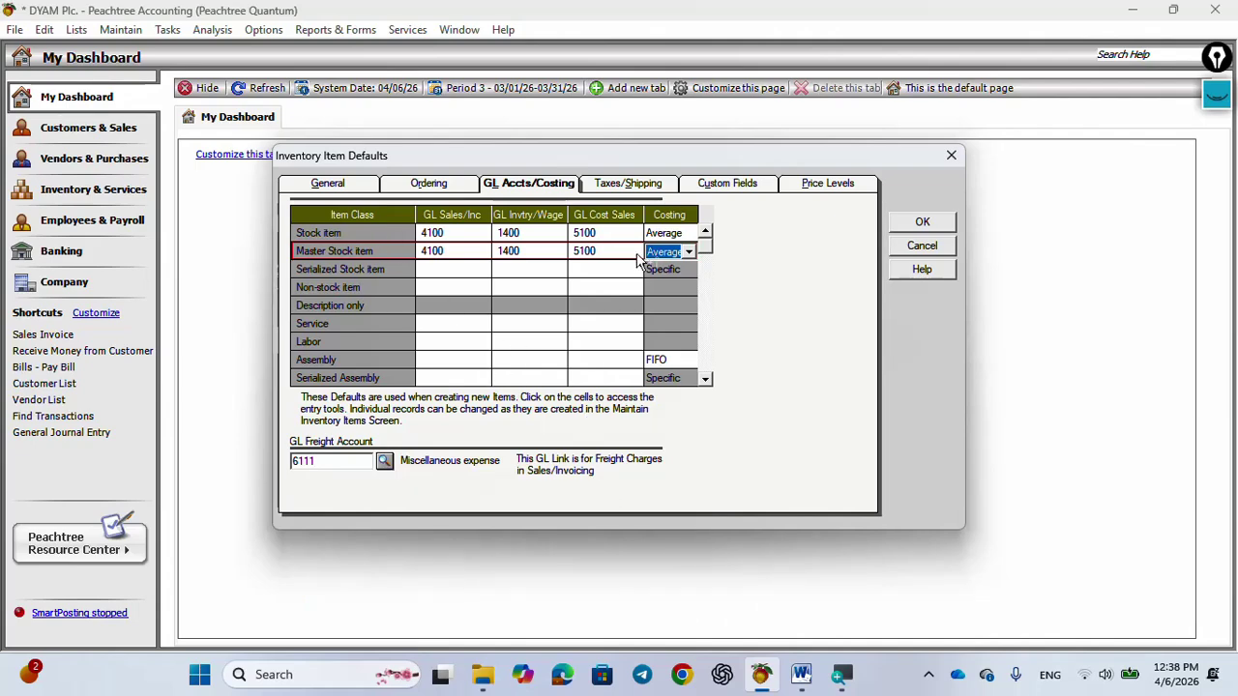
Review the item tax types and ship methods, and display the custom field defaults
left_click(631, 185)
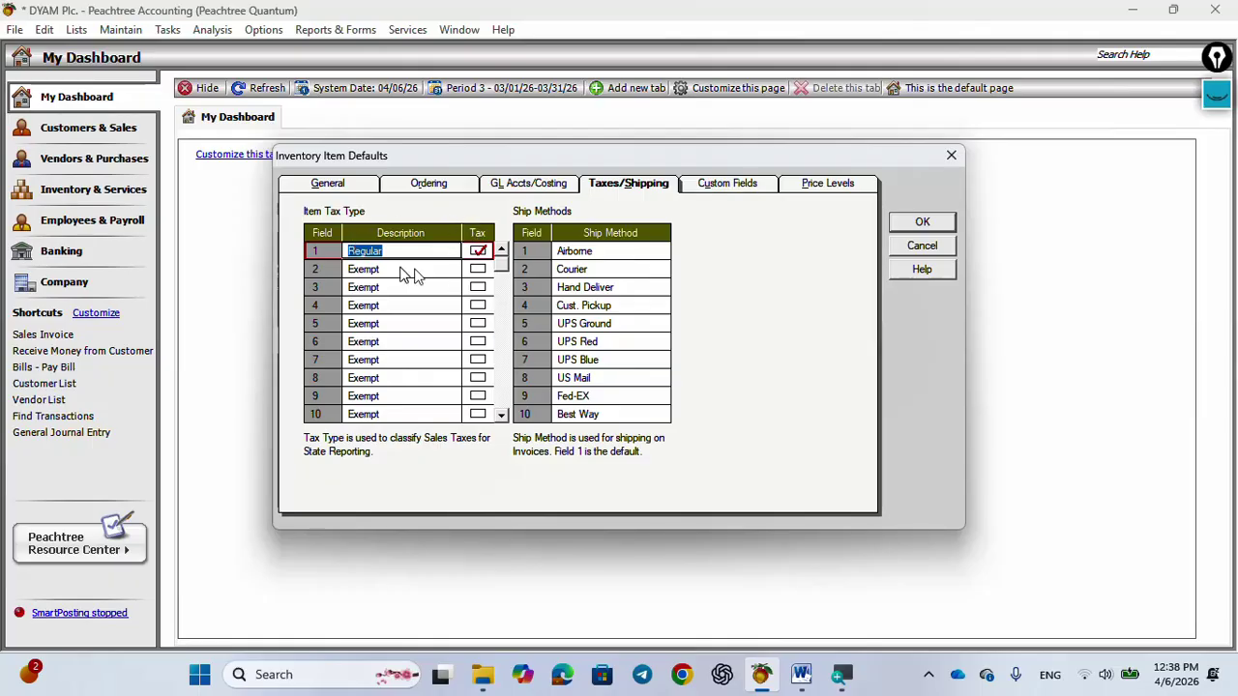
left_click(724, 184)
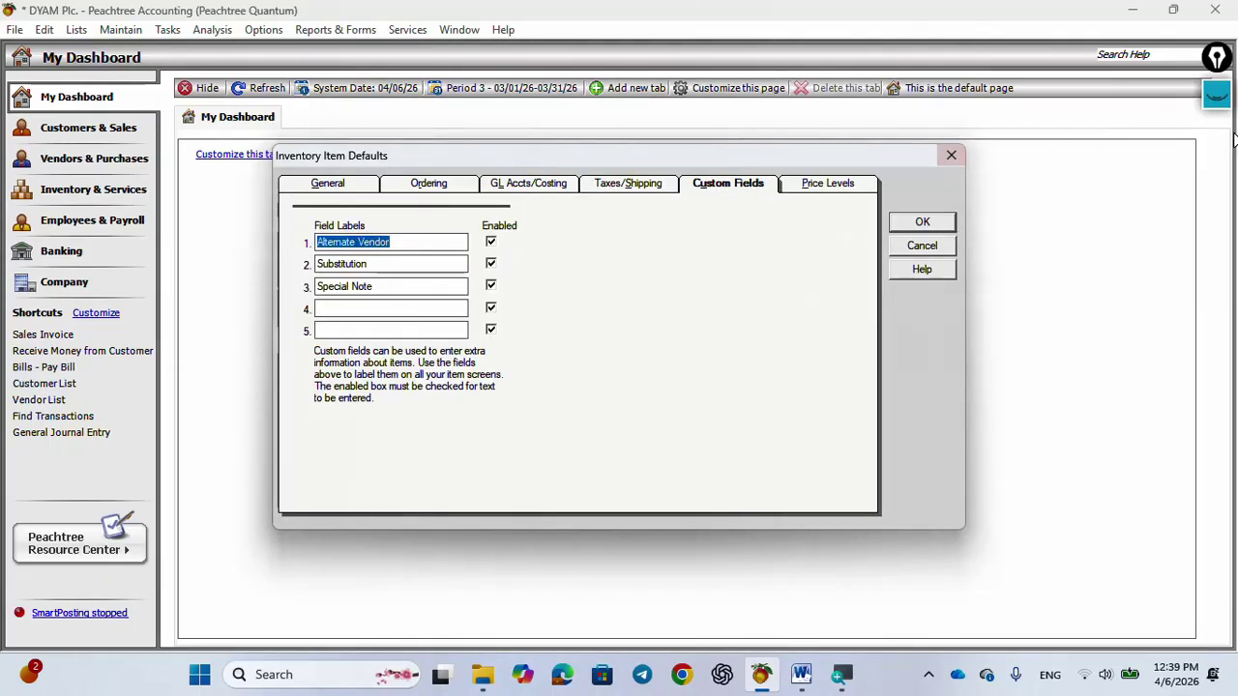
Draw a pink circle containing the letters ED beside the custom field labels, clear the ink and put the pen away
left_click(1216, 93)
mouse_move(1216, 200)
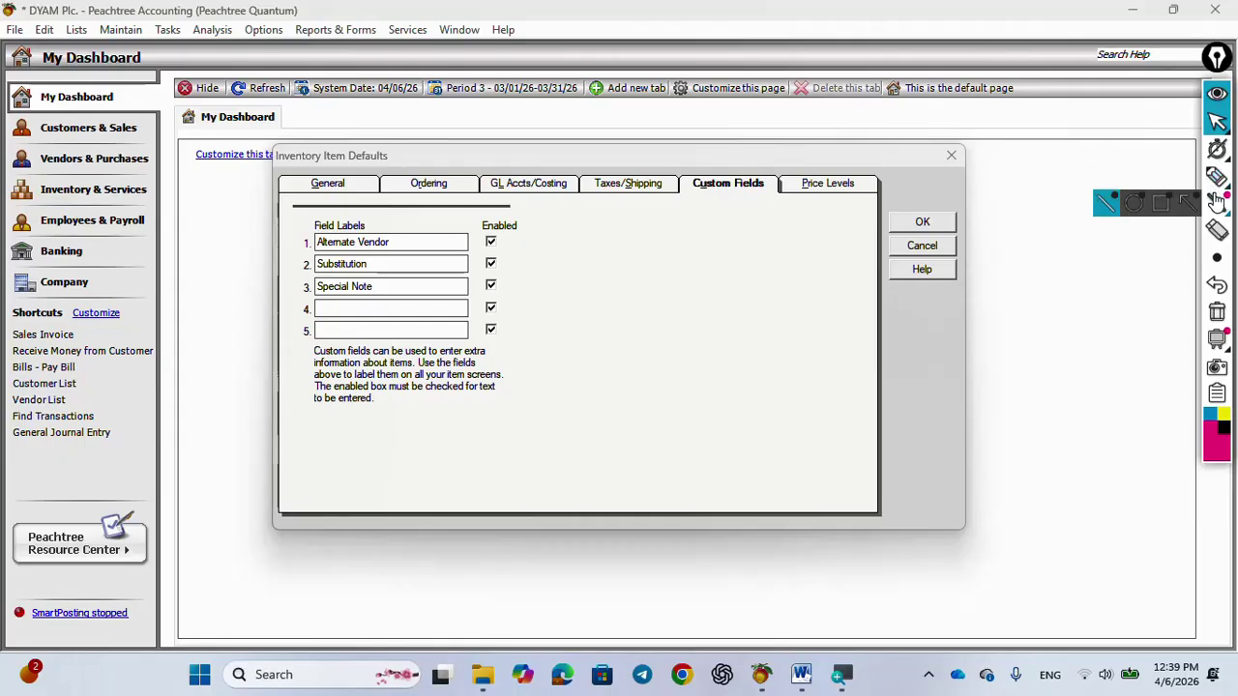
left_click(1217, 178)
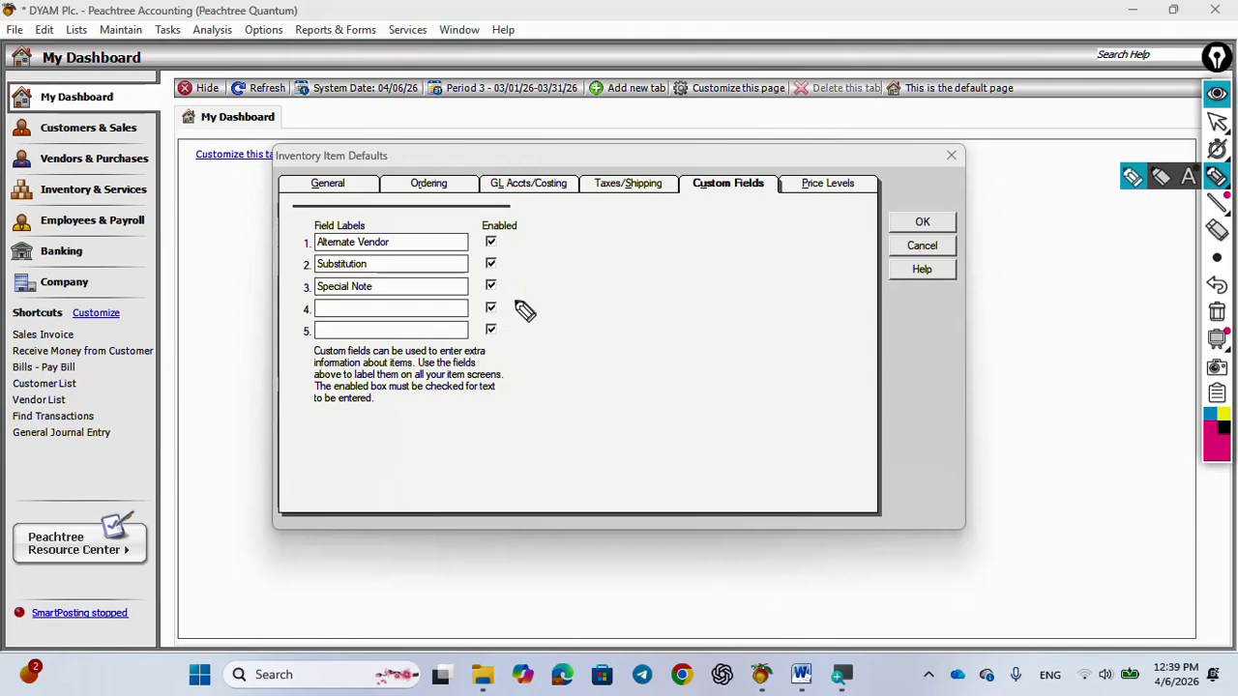
mouse_move(585, 203)
left_mouse_down()
mouse_move(561, 235)
mouse_move(622, 378)
mouse_move(654, 233)
mouse_move(592, 208)
mouse_move(577, 280)
mouse_move(592, 278)
mouse_move(590, 244)
mouse_move(599, 285)
left_mouse_up()
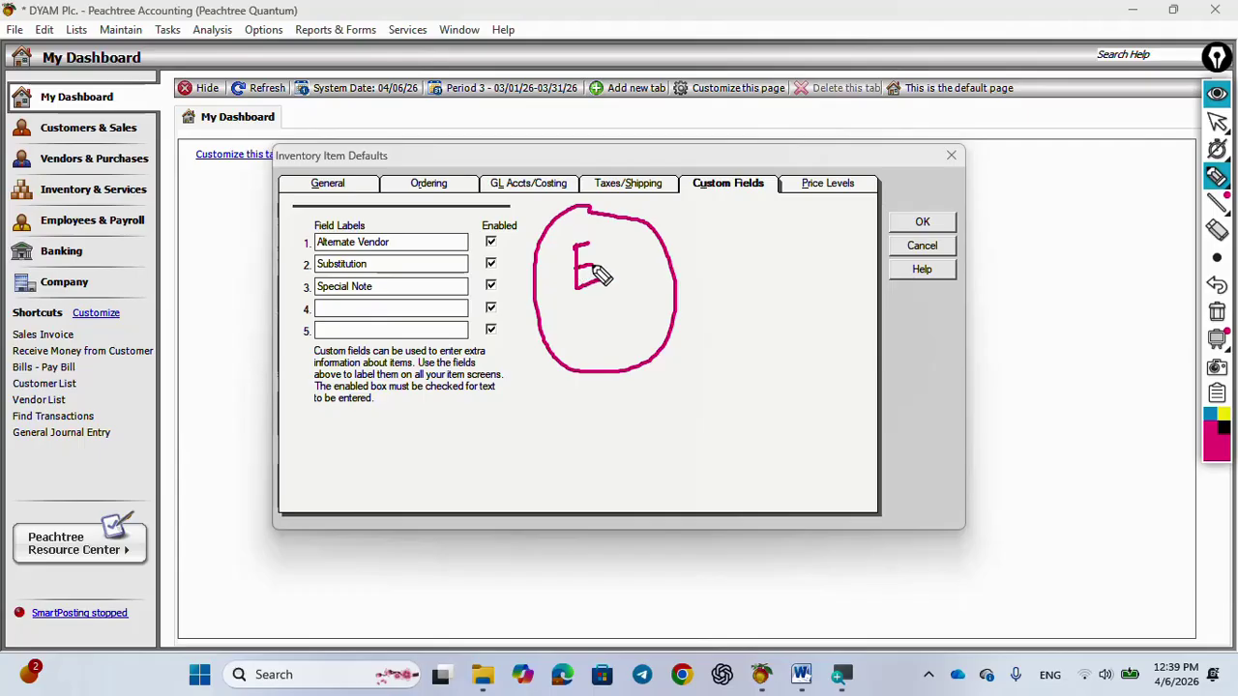
left_click_drag(606, 241, 606, 287)
left_click_drag(607, 239, 614, 288)
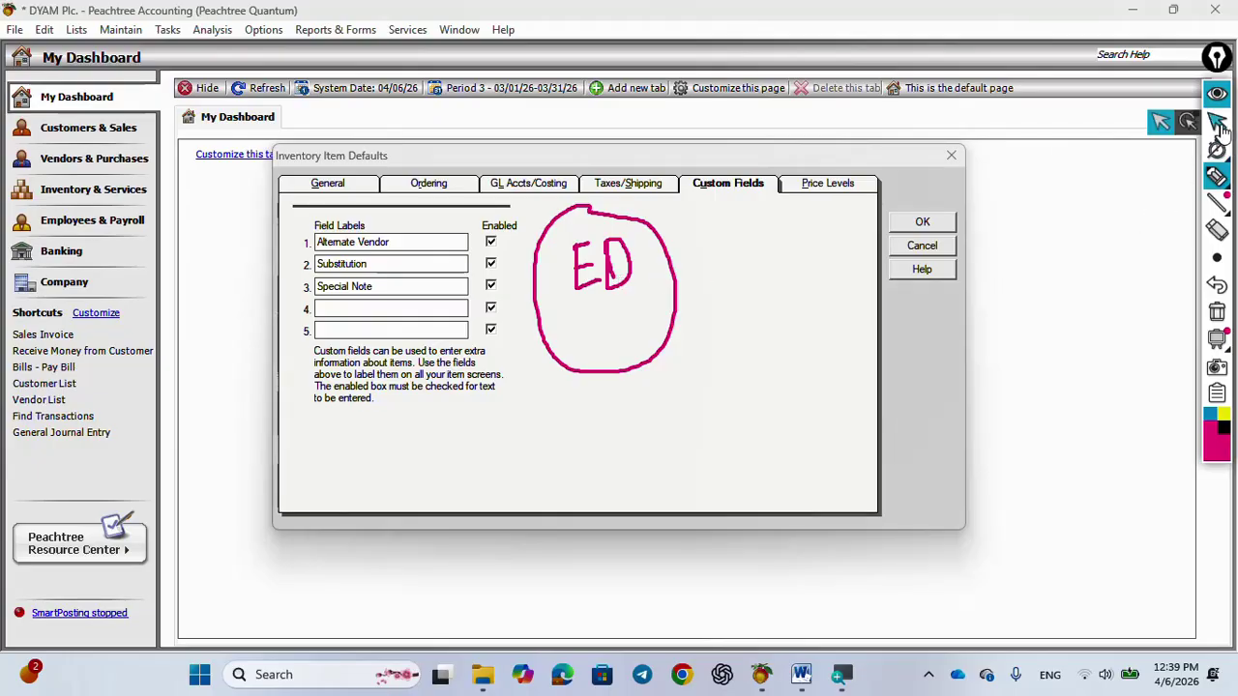
left_click(1217, 311)
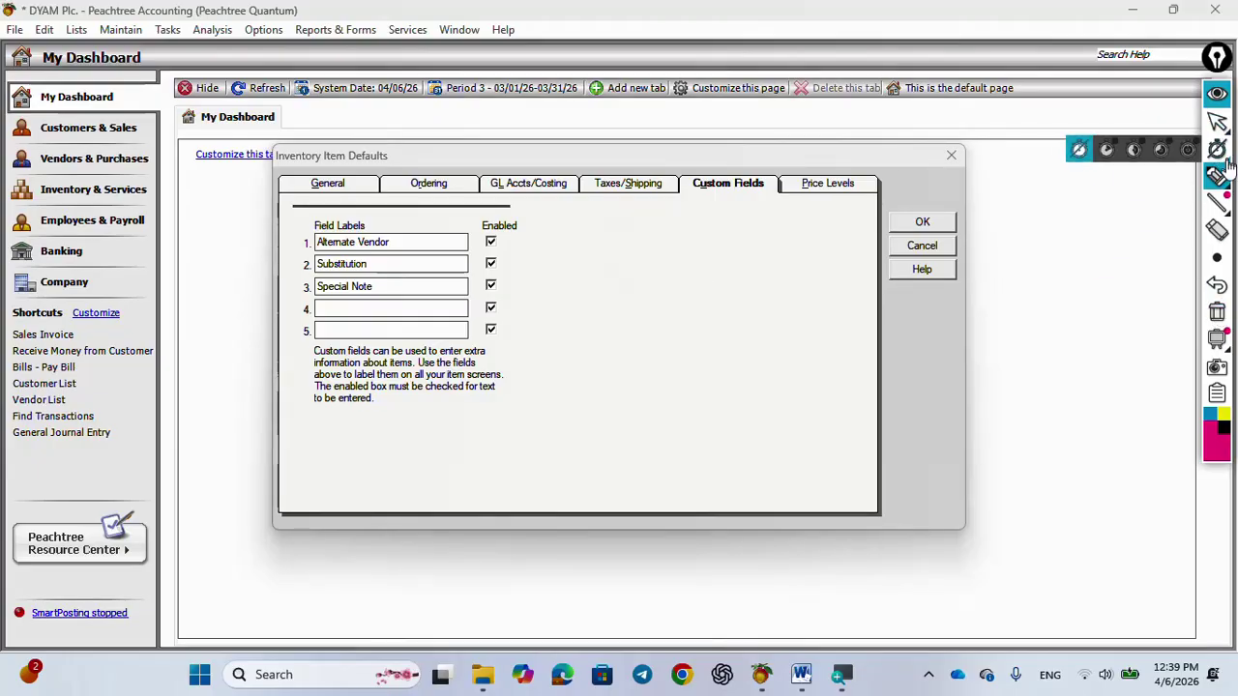
left_click(1218, 121)
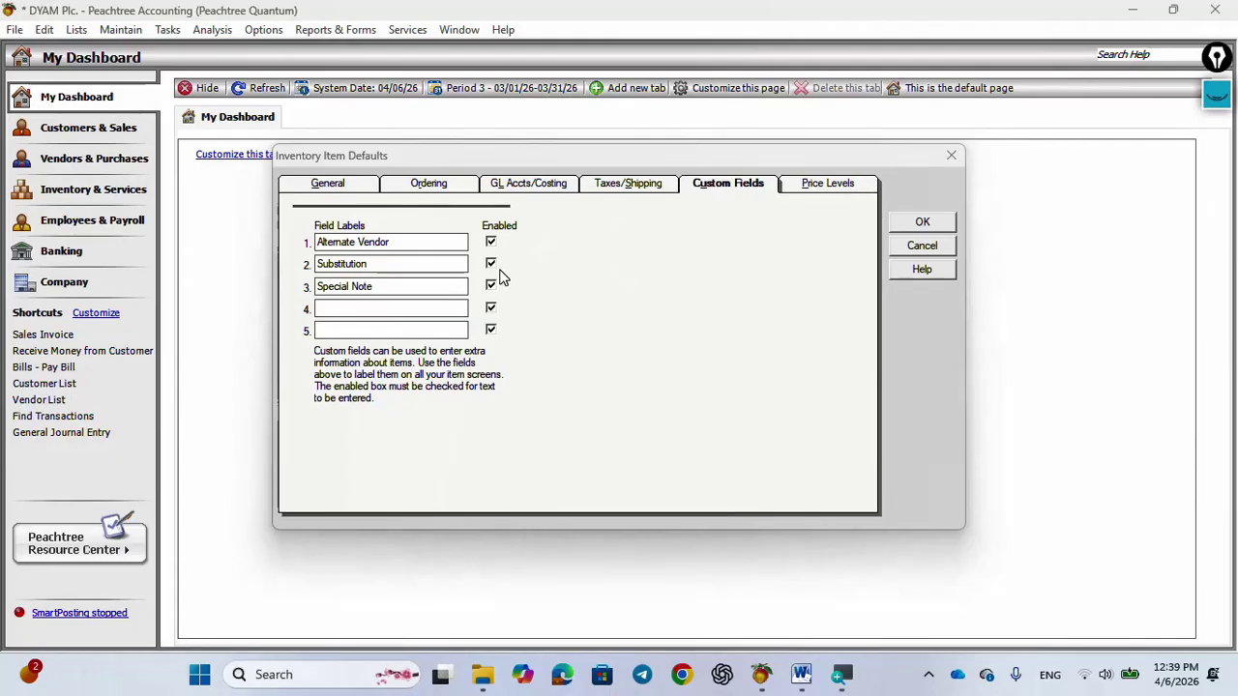
Label the fourth custom field Expiry Date and disable the fifth custom field
left_click(379, 308)
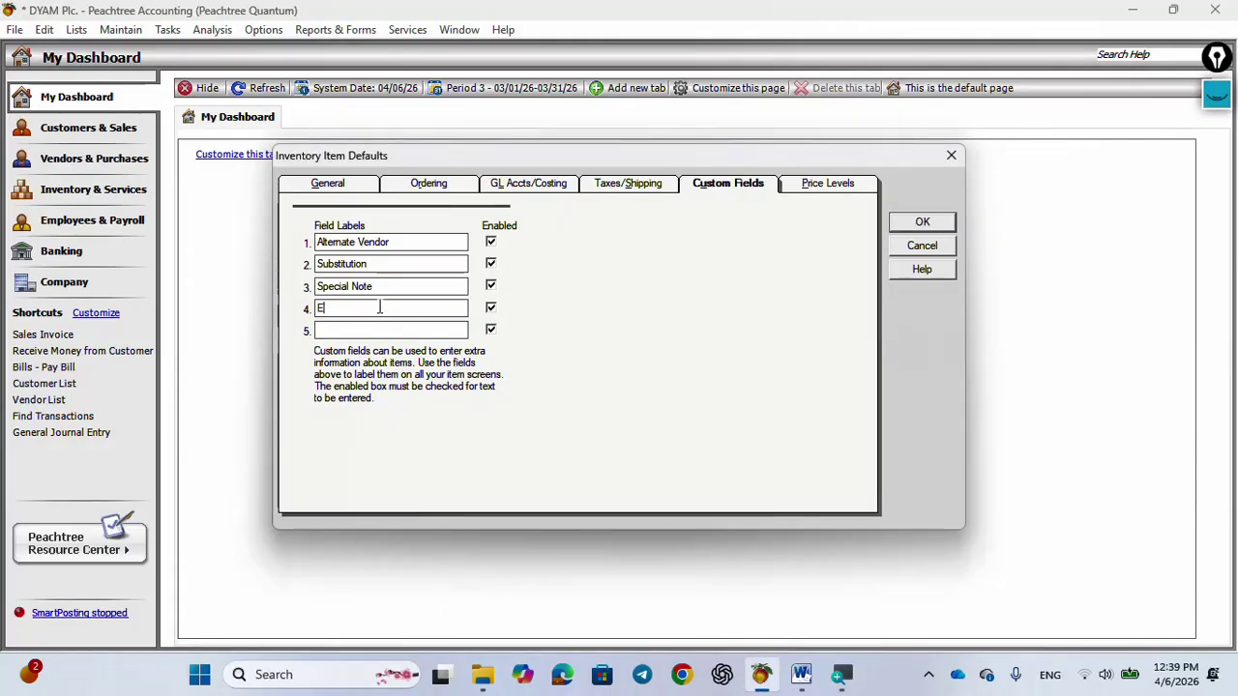
type("Expiry Date")
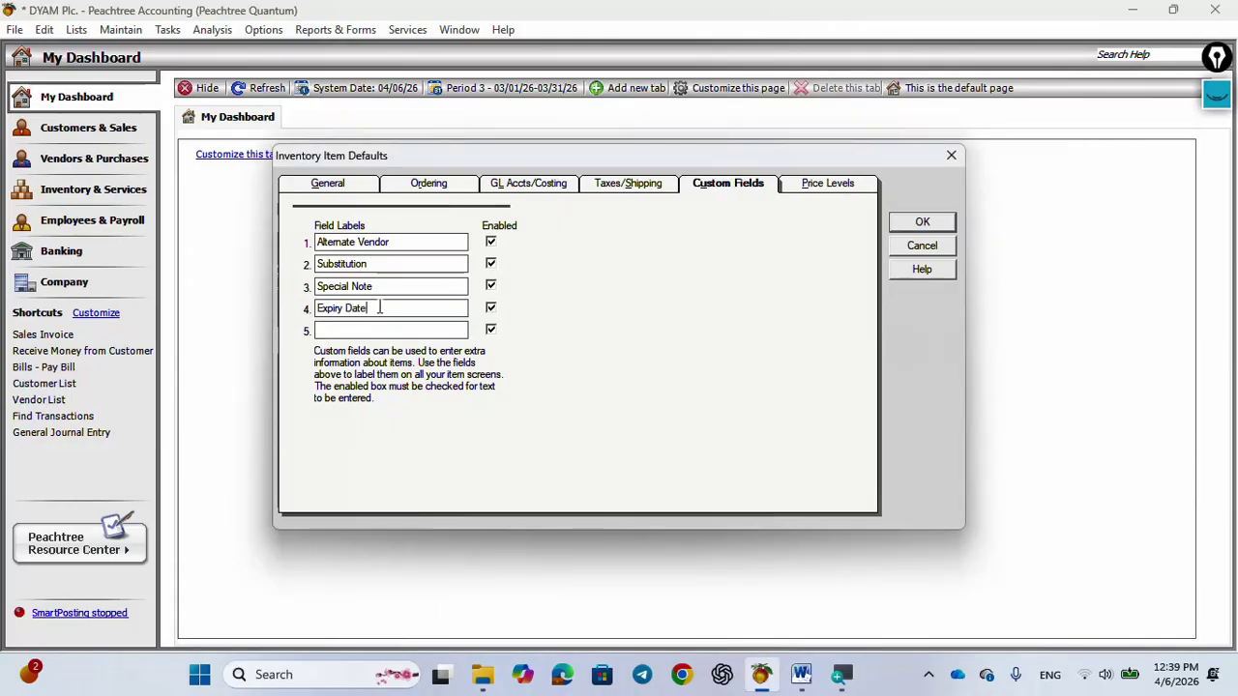
left_click(491, 329)
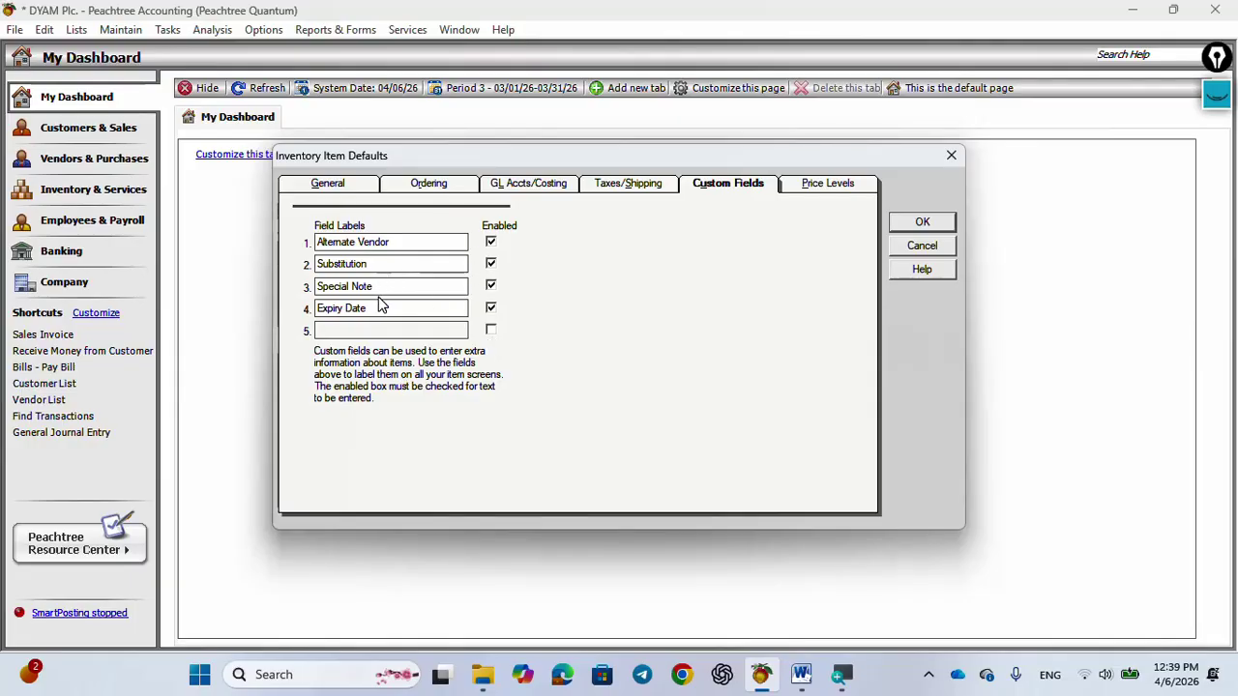
Disable price levels 2 to 10 in the inventory item defaults, leaving only Price Level 1 enabled
left_click(824, 184)
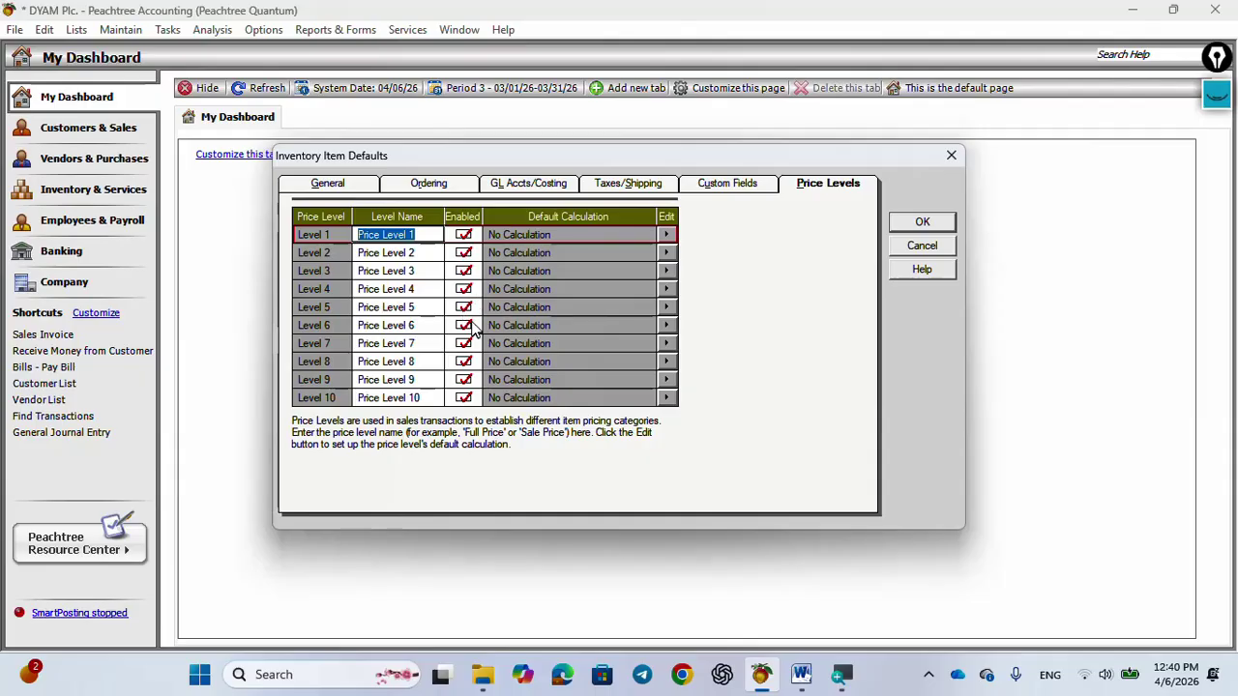
left_click(464, 253)
left_click(463, 270)
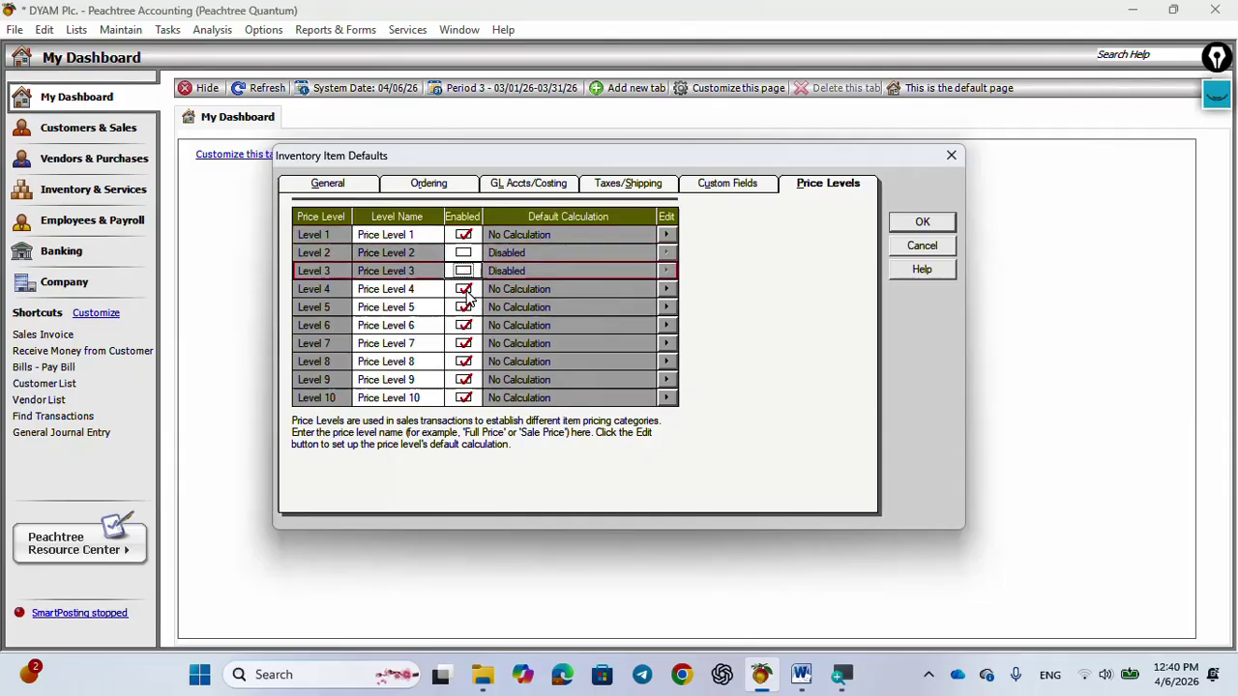
left_click(465, 290)
left_click(464, 308)
left_click(465, 326)
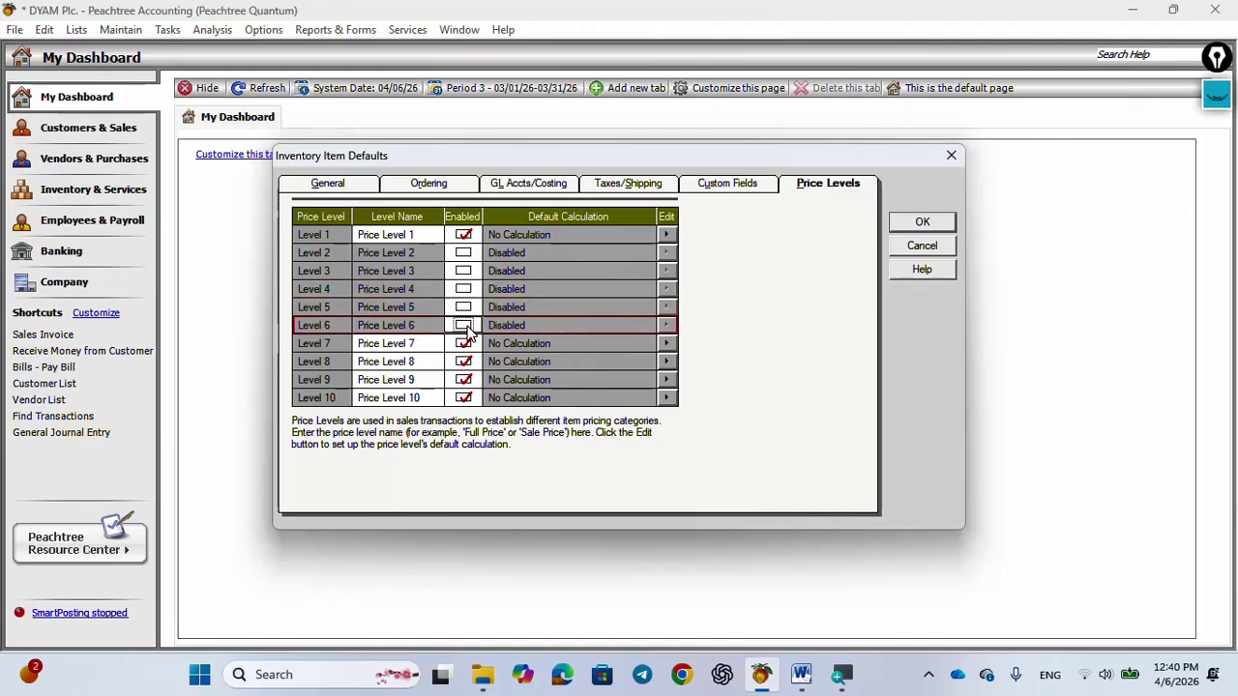
left_click(464, 344)
left_click(464, 362)
left_click(464, 380)
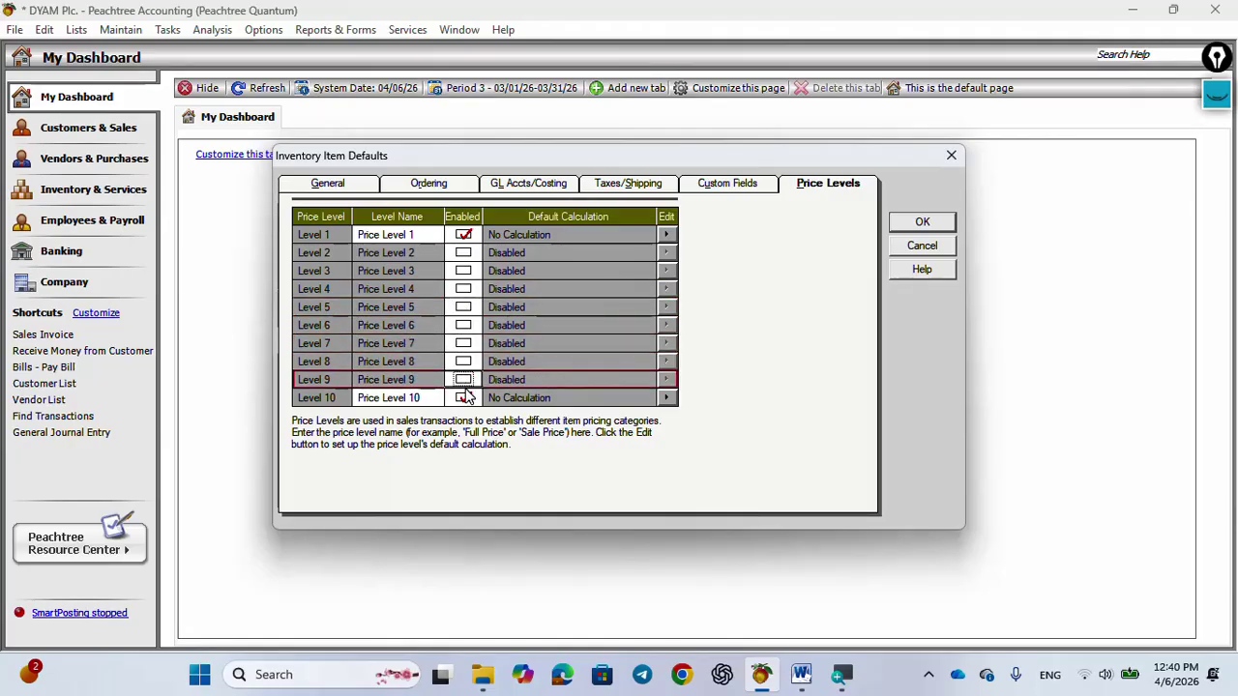
left_click(465, 397)
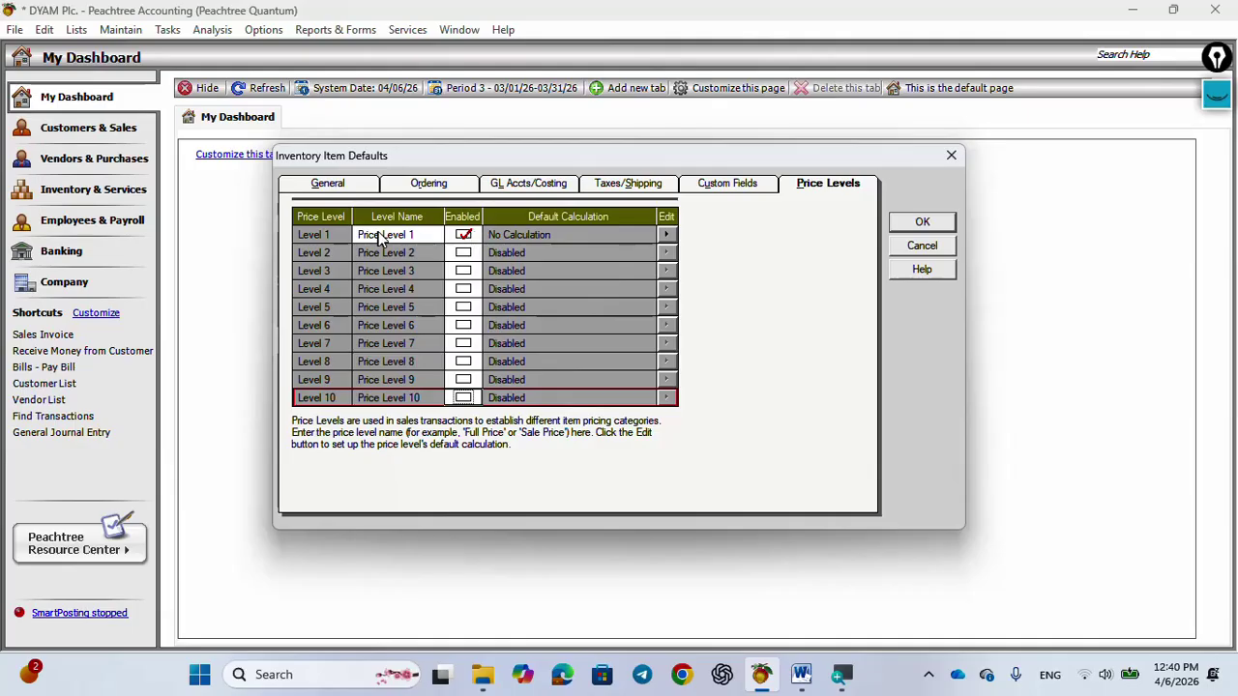
Review the inventory item defaults for price levels, custom fields, taxes and shipping, GL accounts and costing, ordering and general options
left_click(354, 189)
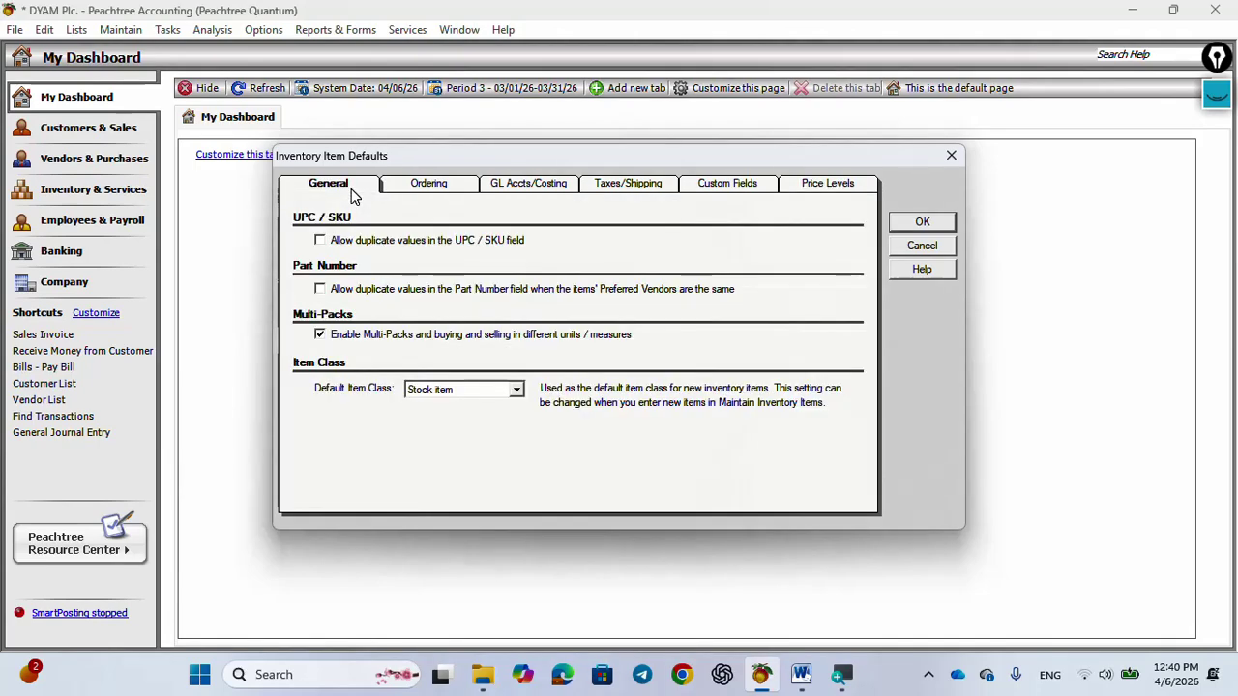
left_click(839, 183)
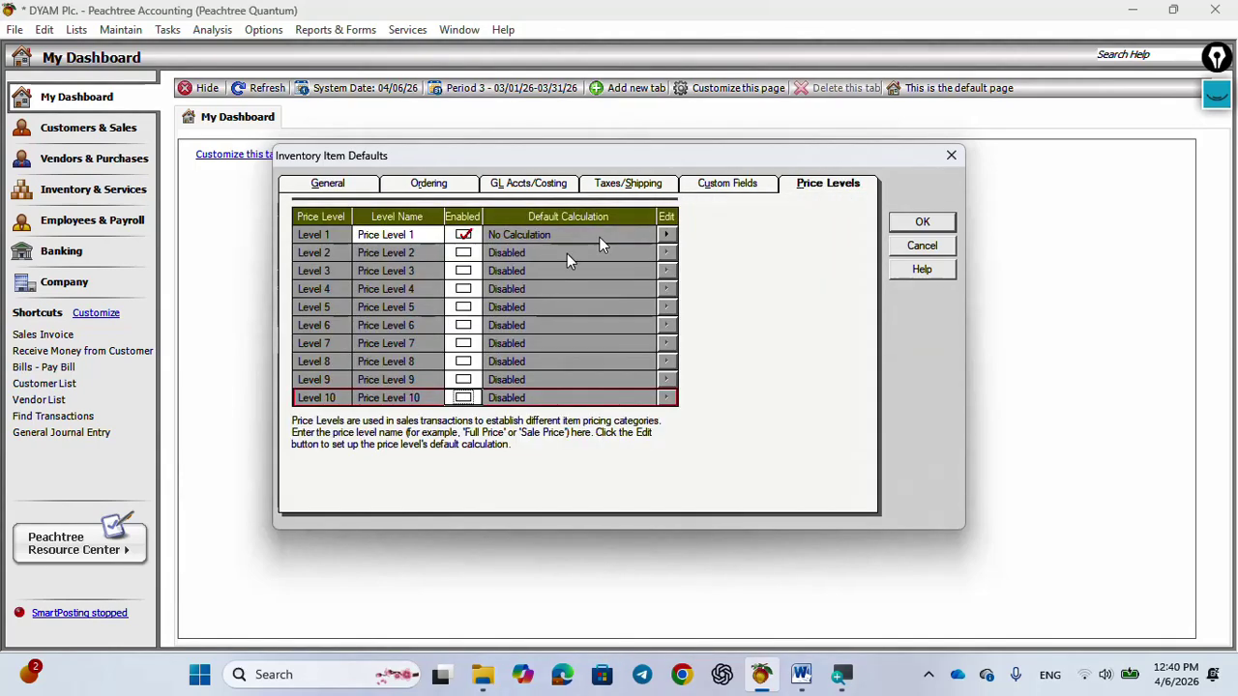
left_click(466, 254)
left_click(467, 272)
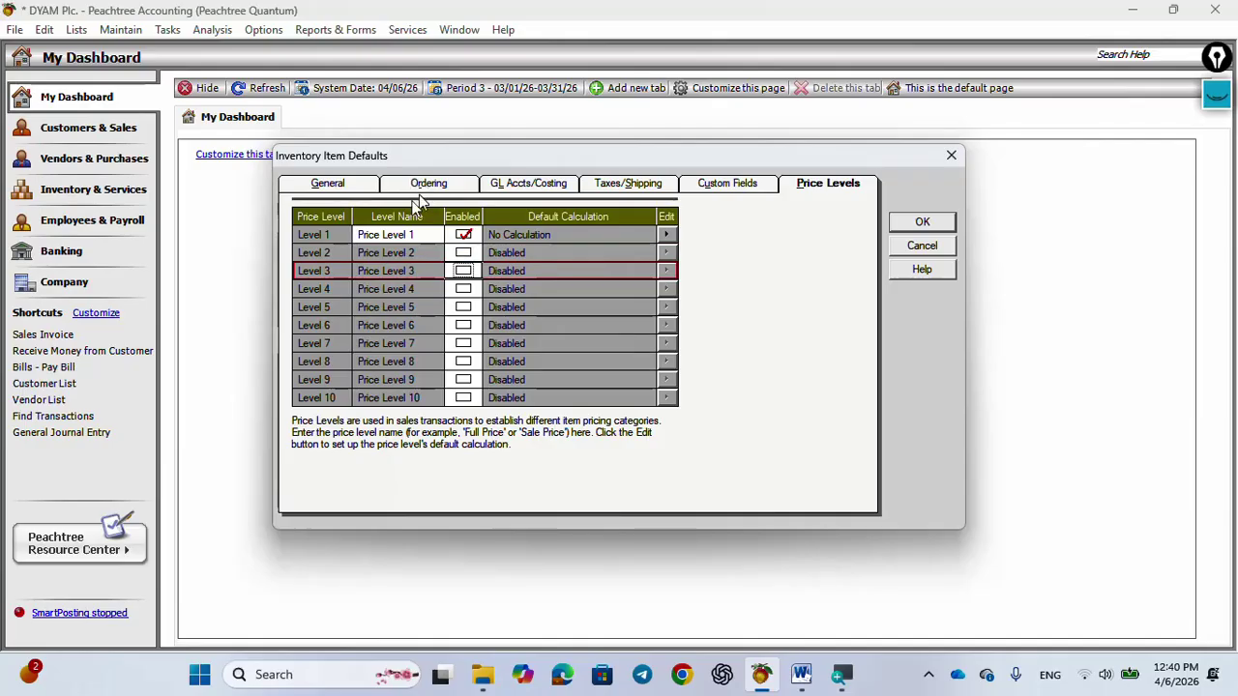
left_click(732, 187)
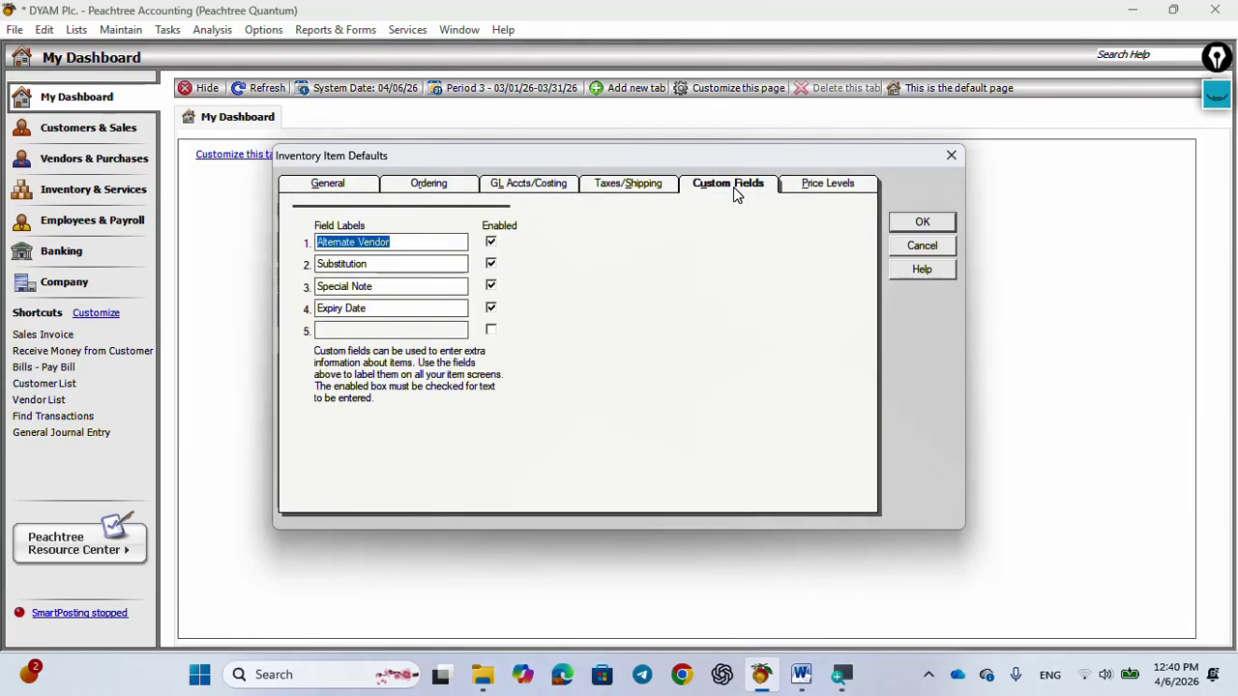
left_click(624, 187)
left_click(535, 185)
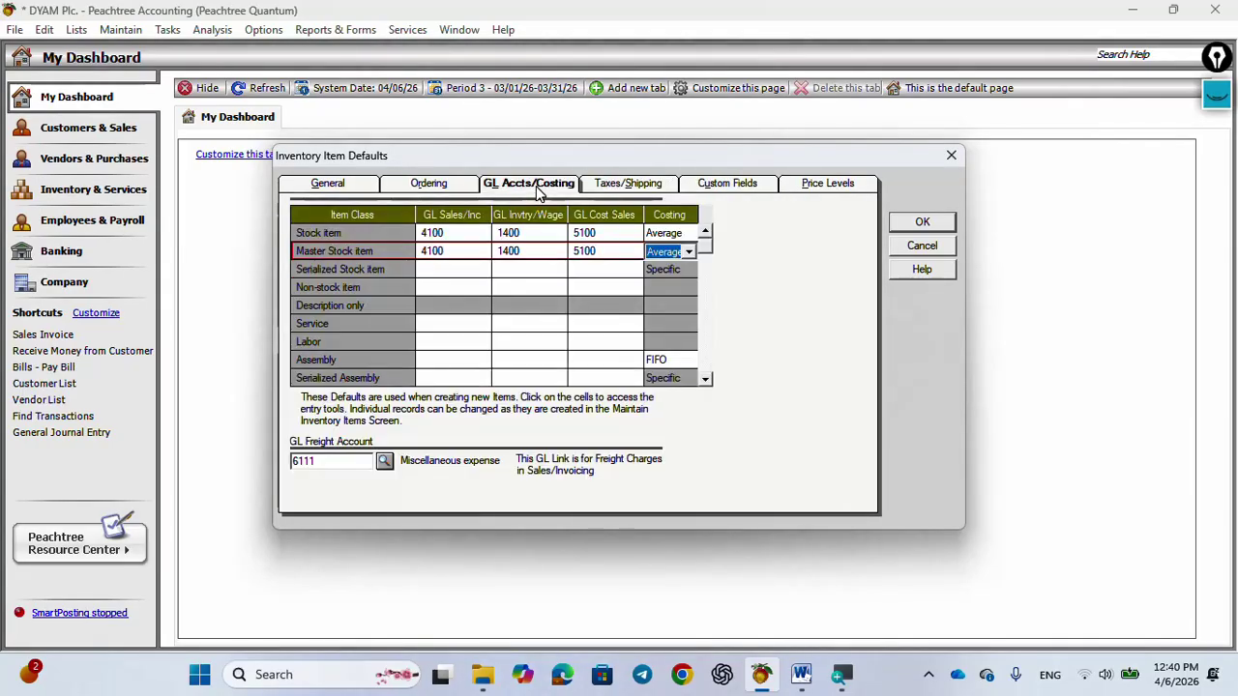
left_click(448, 190)
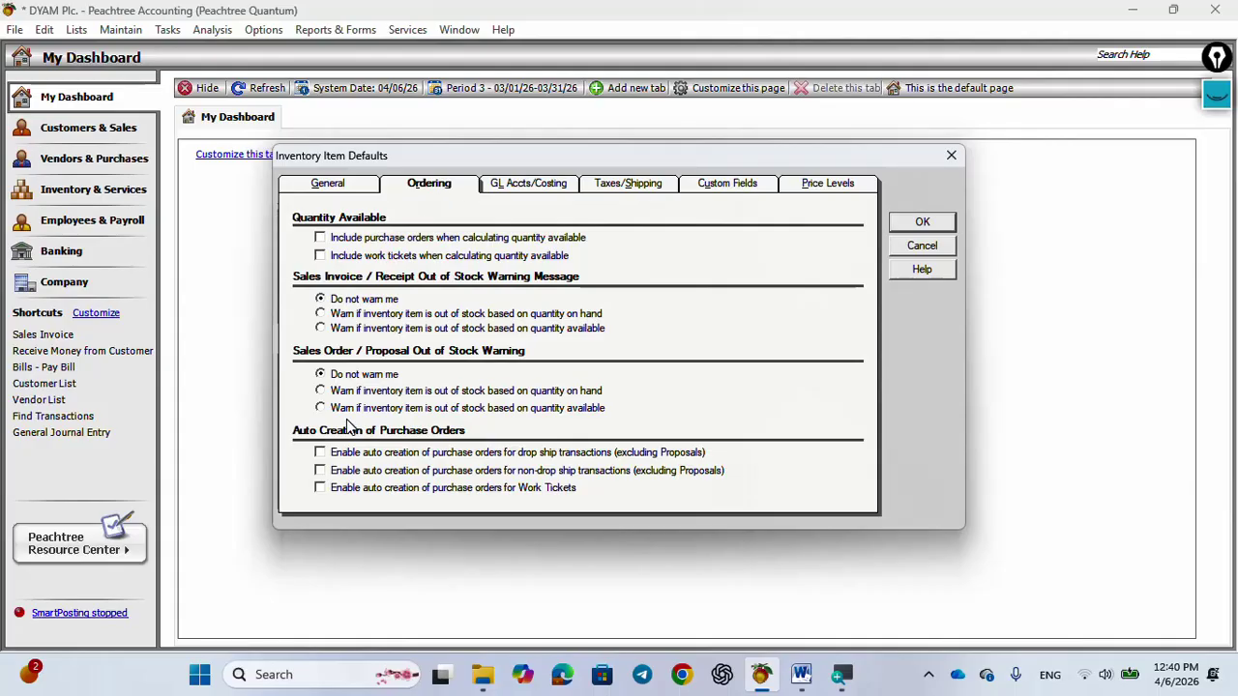
left_click(354, 190)
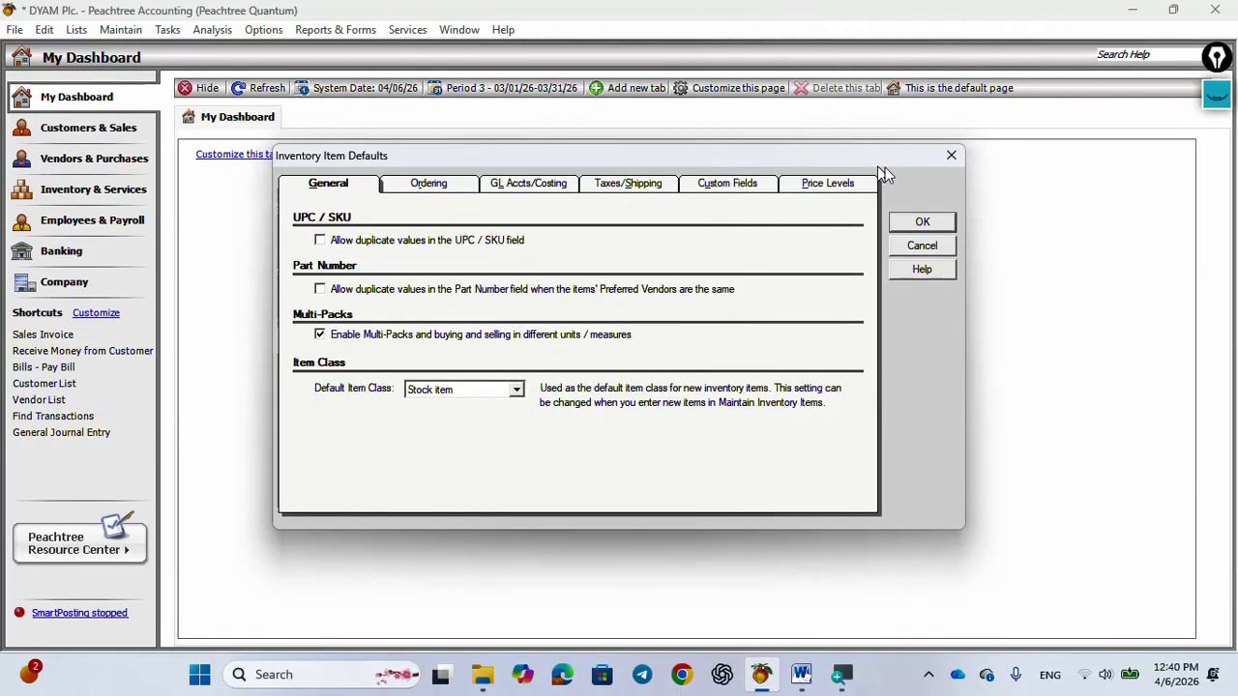
Draw a short pink pen mark beside the OK button and save the inventory item defaults
left_click(1217, 94)
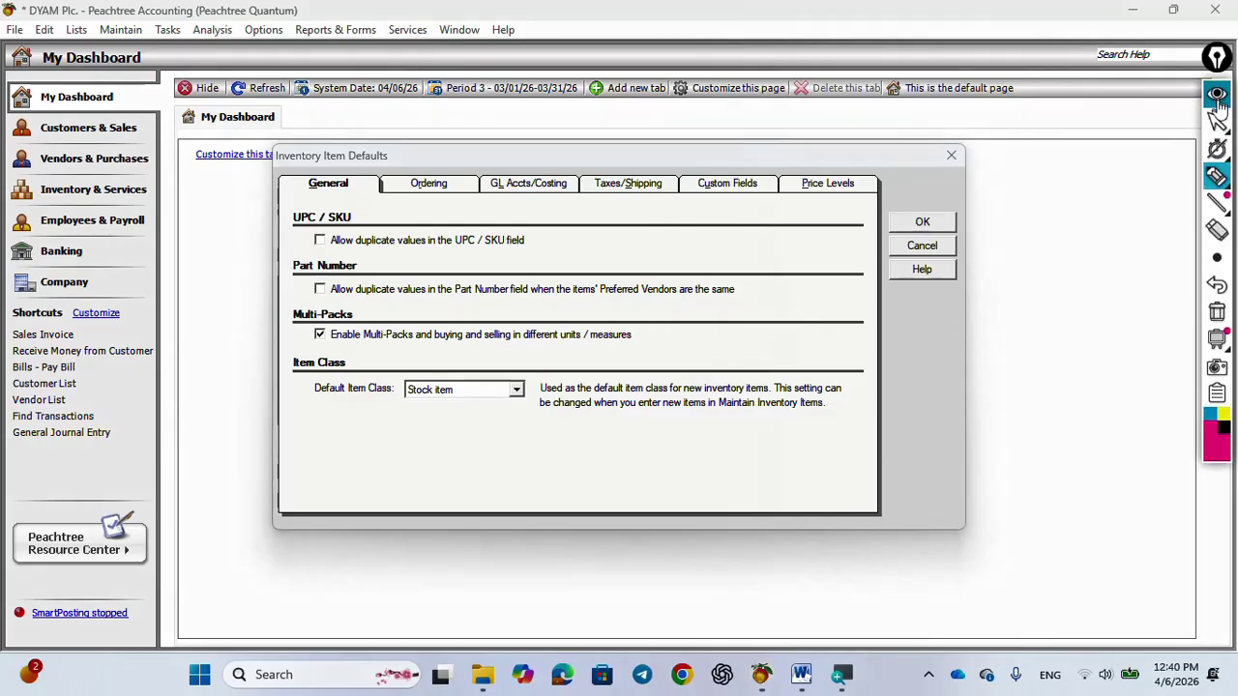
left_click(1217, 178)
left_click_drag(957, 219, 989, 206)
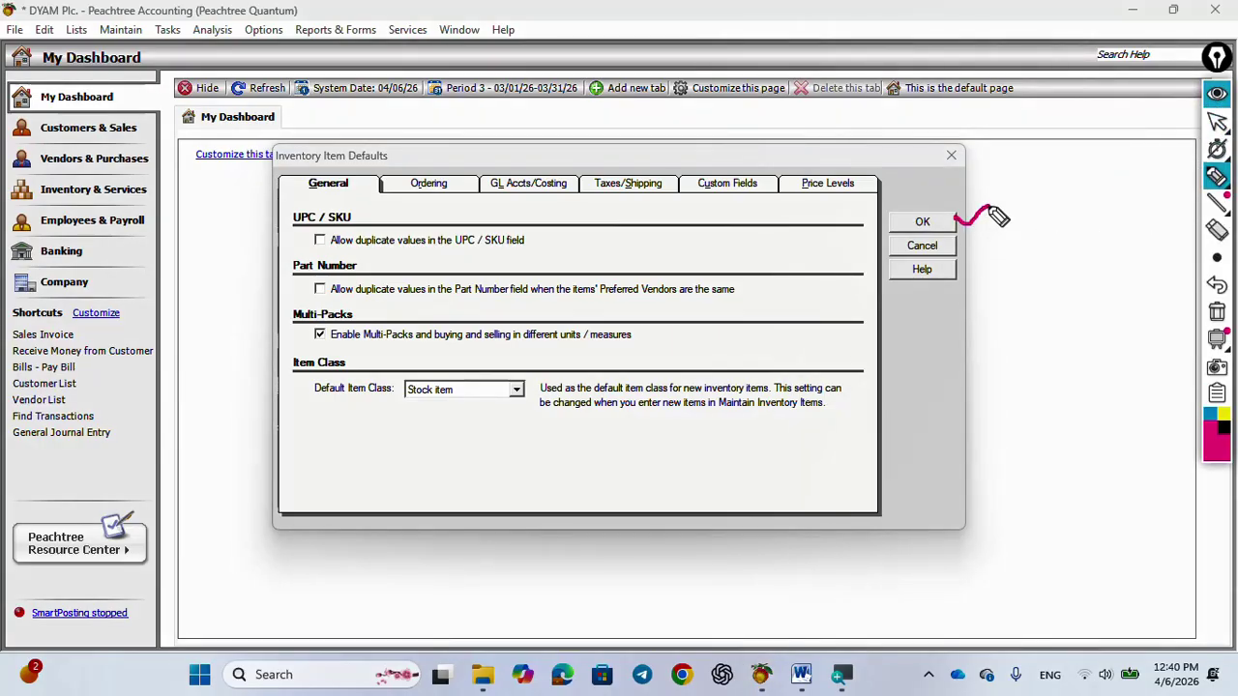
left_click(1220, 124)
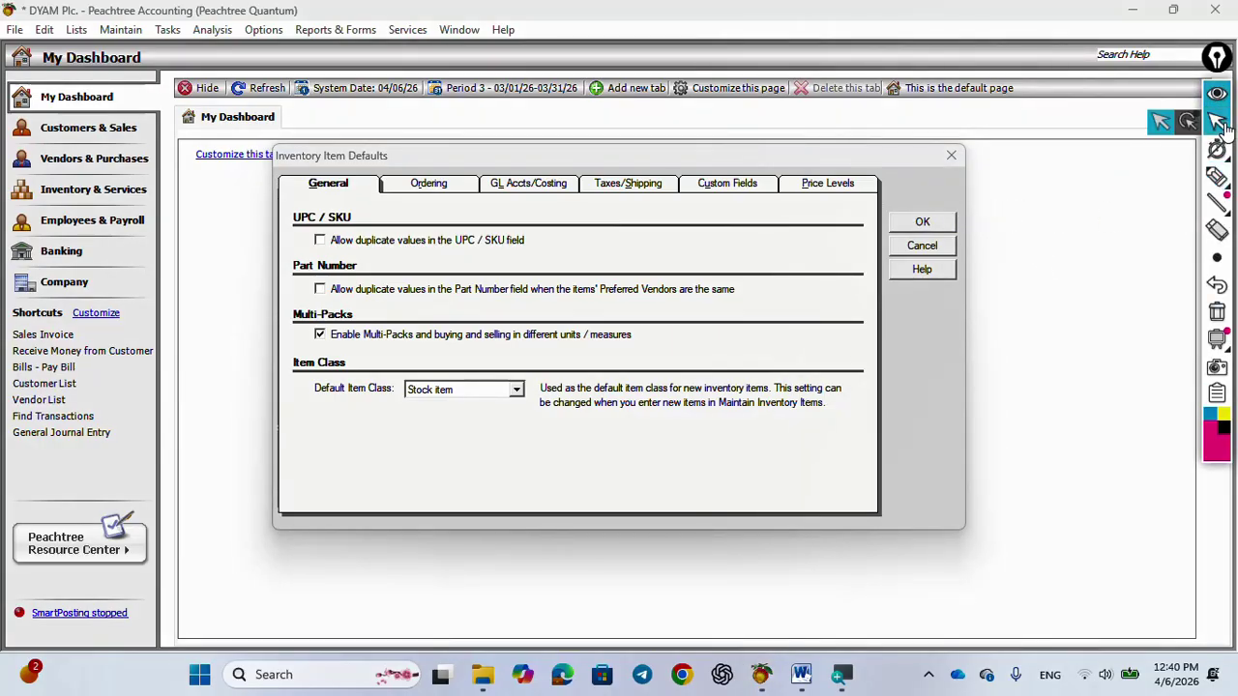
left_click(922, 224)
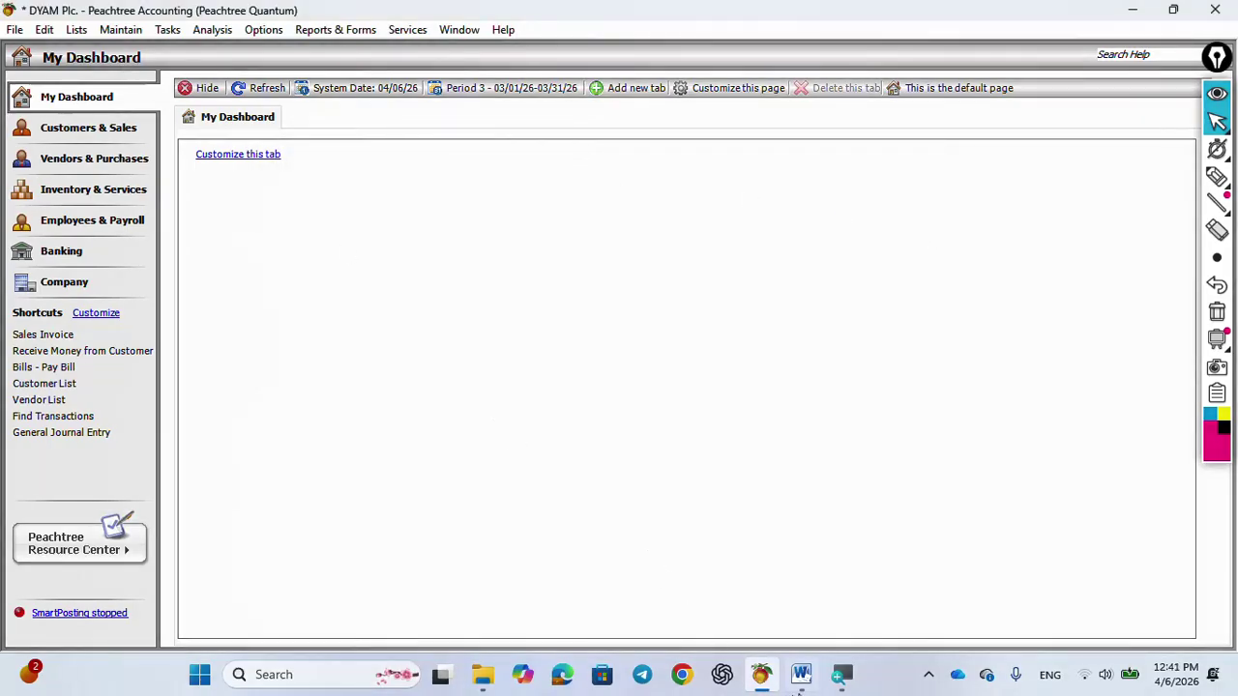
Switch to the Word project document, tick the five stock item IDs C-001 to W-002 in pink and clear the ink
left_click(801, 674)
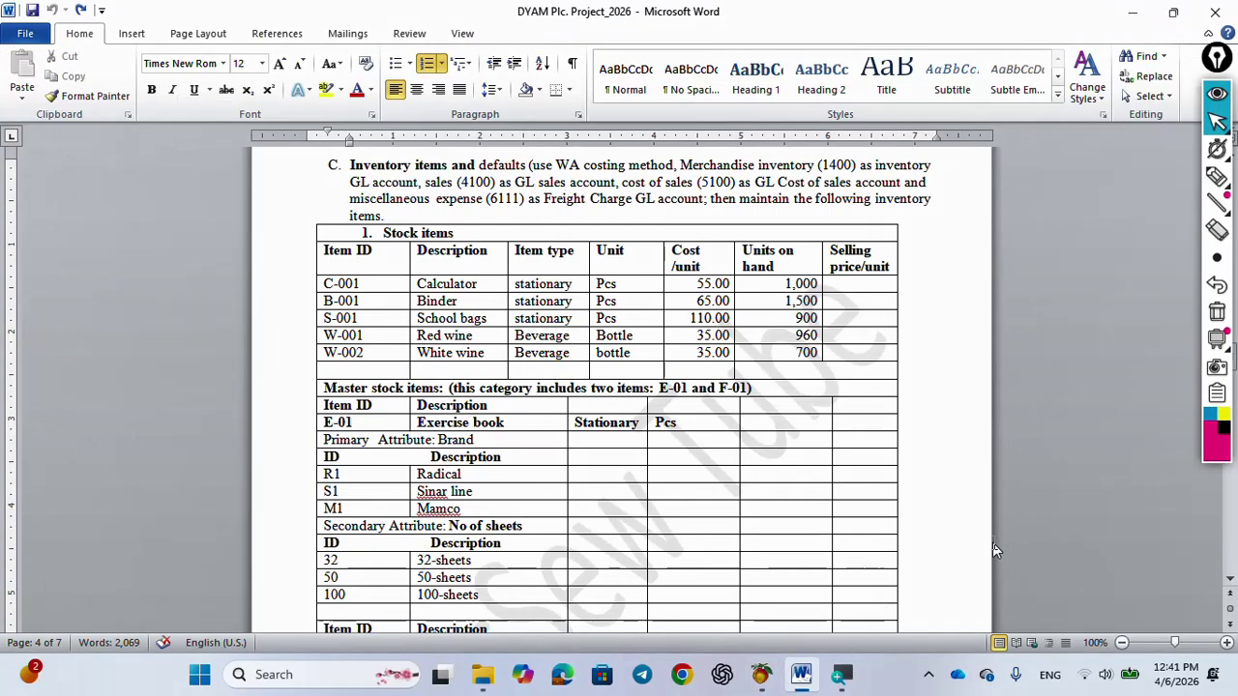
left_click(1217, 177)
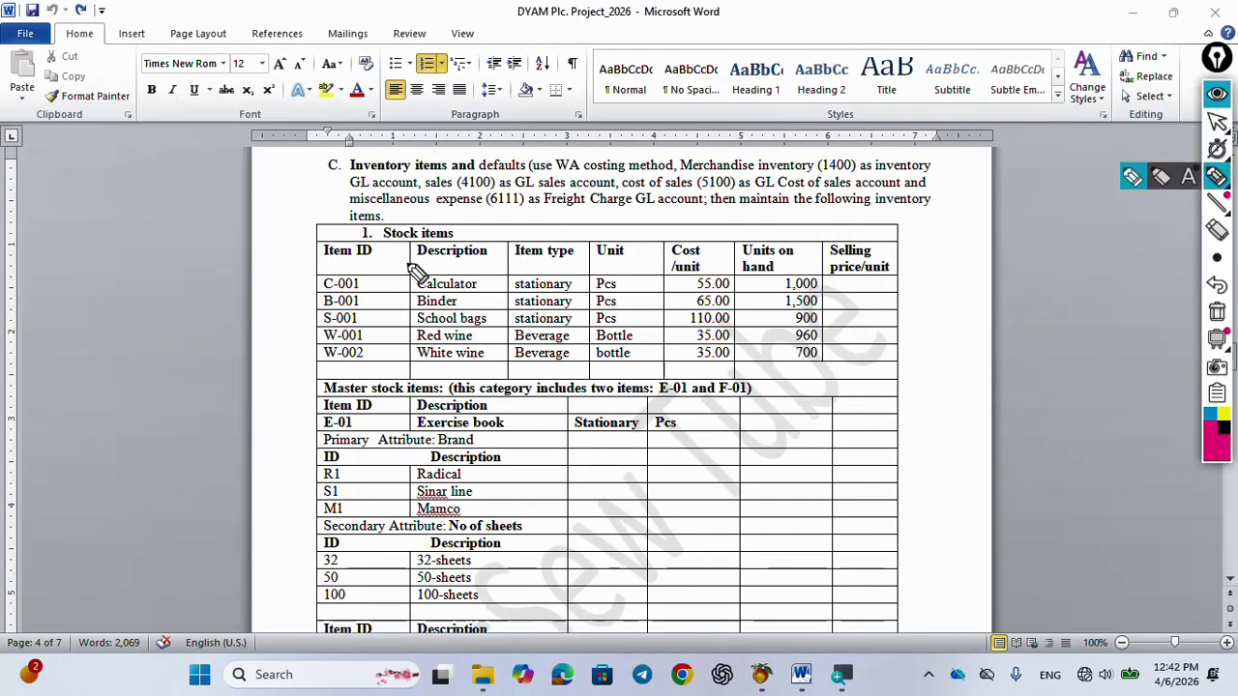
left_click_drag(377, 282, 402, 275)
mouse_move(379, 298)
left_mouse_down()
mouse_move(403, 292)
mouse_move(406, 310)
left_mouse_up()
mouse_move(391, 335)
left_mouse_down()
mouse_move(404, 330)
mouse_move(414, 365)
left_mouse_up()
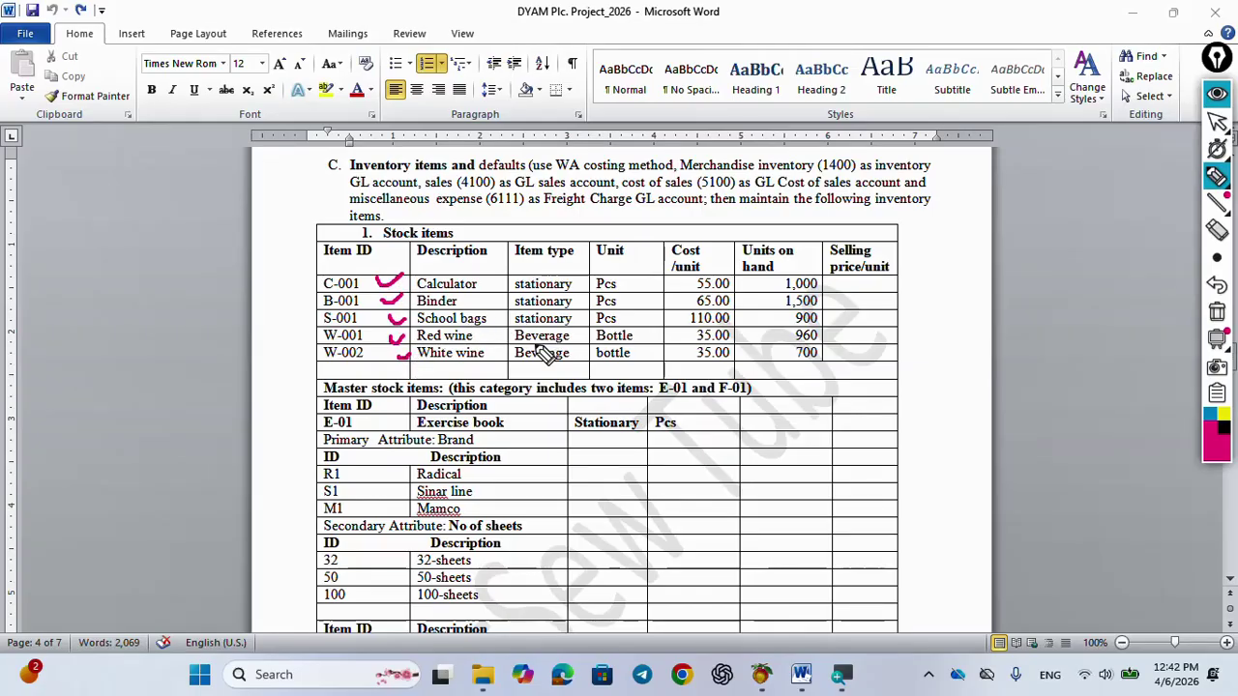
left_click(1220, 314)
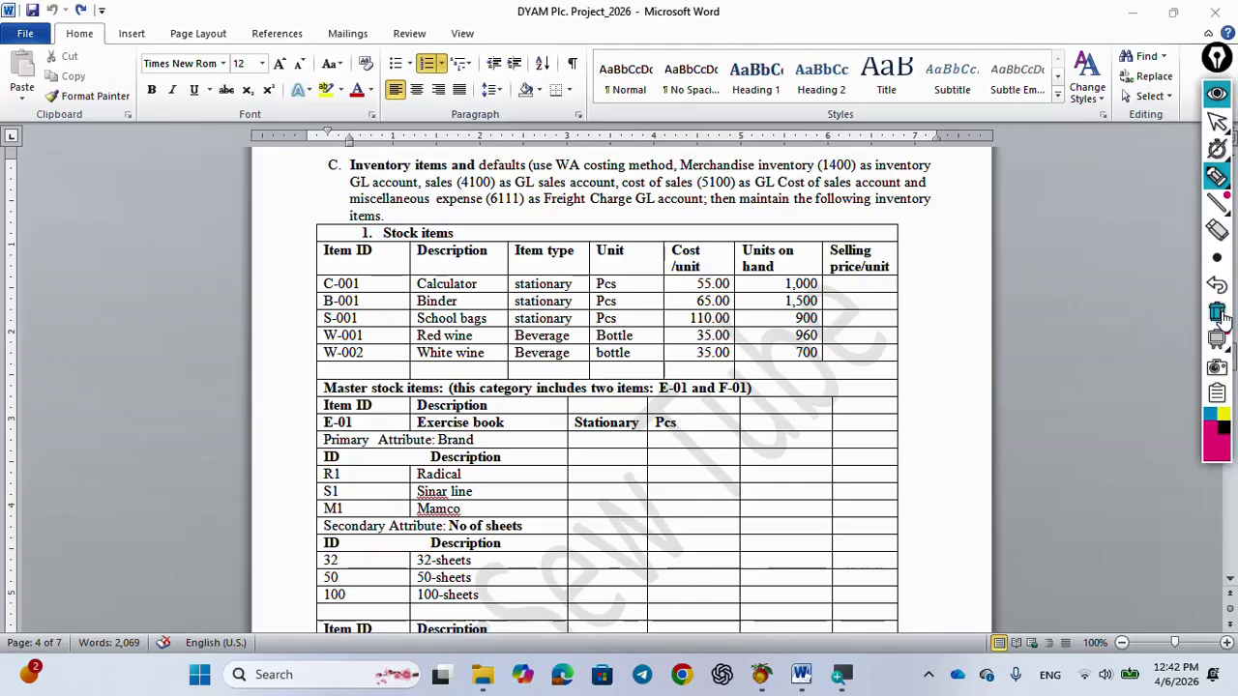
left_click(1217, 93)
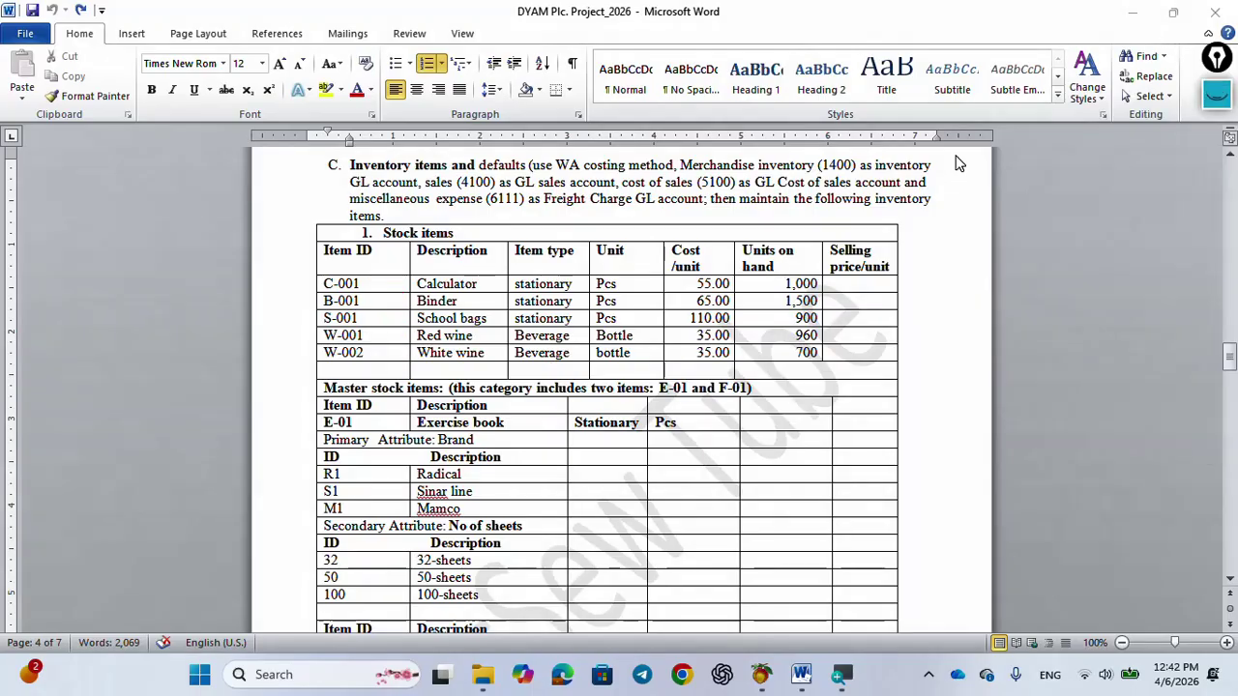
Switch back to Peachtree, open Maintain Inventory Items and move its window to the middle of the screen
key("alt+Tab")
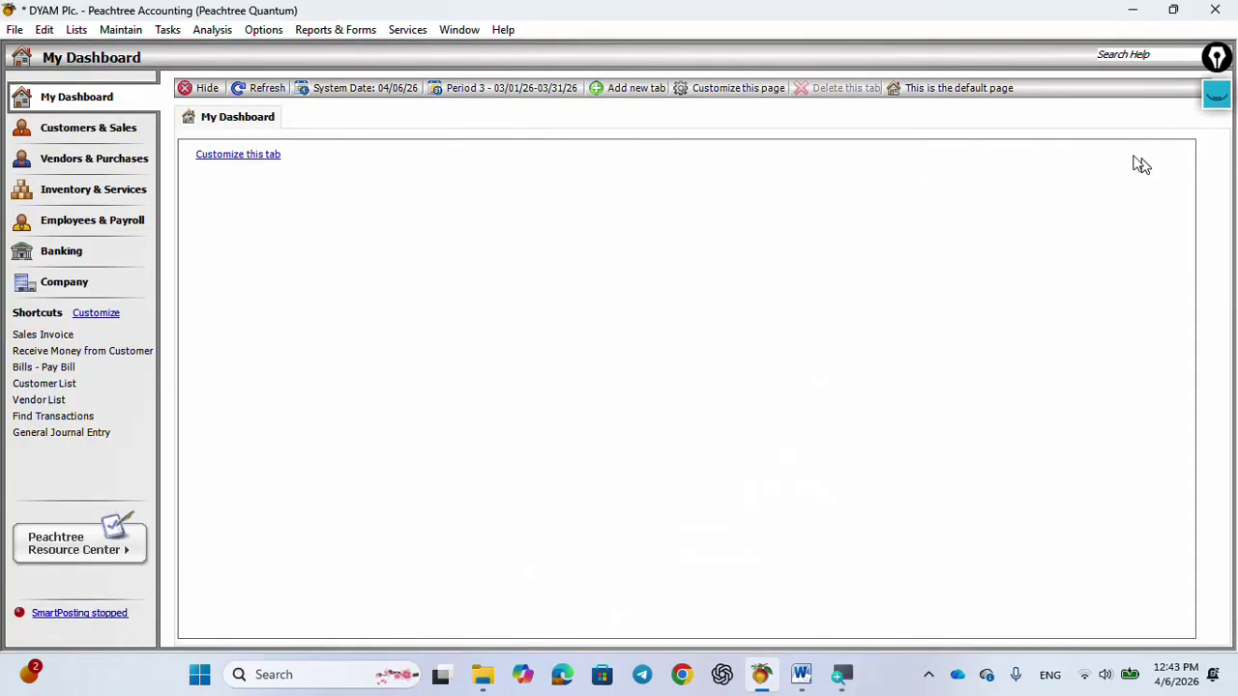
left_click(1214, 113)
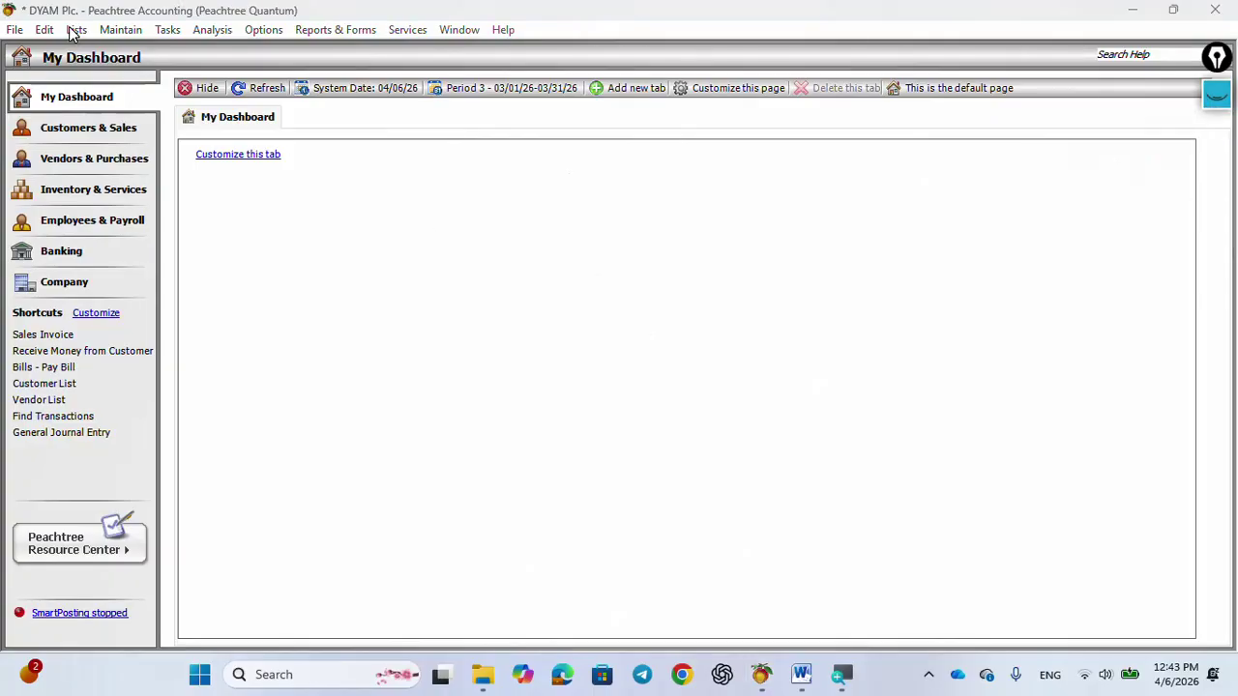
left_click(132, 32)
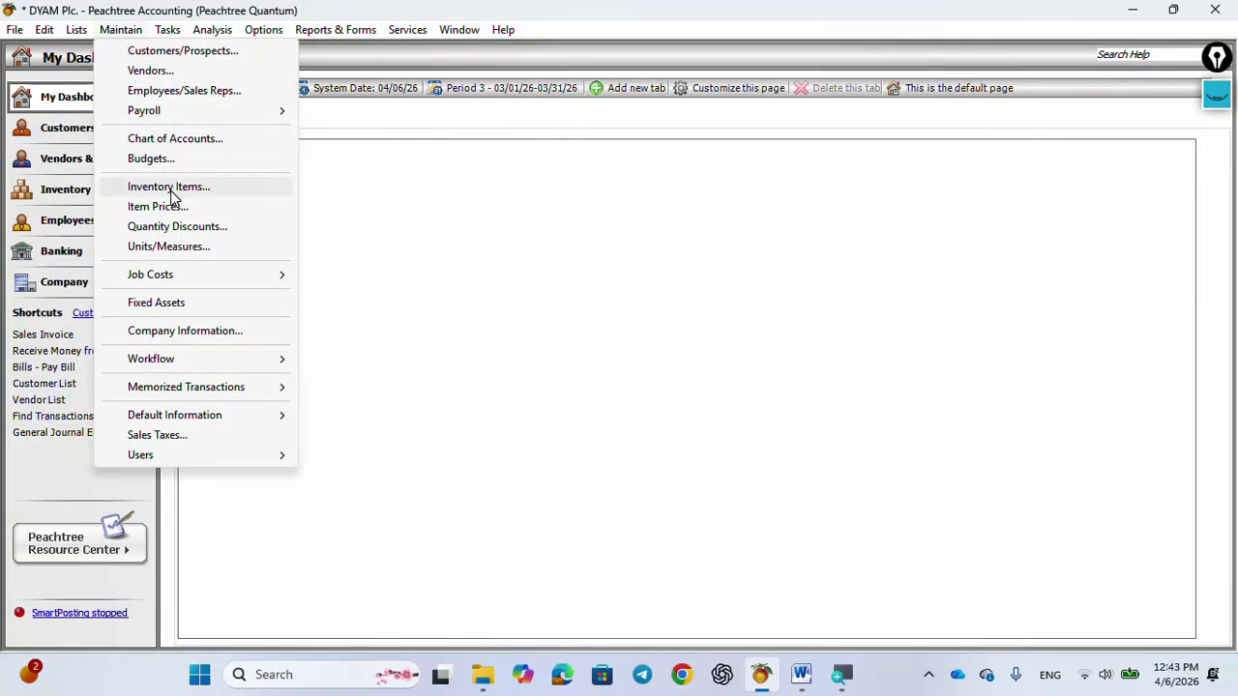
left_click(172, 193)
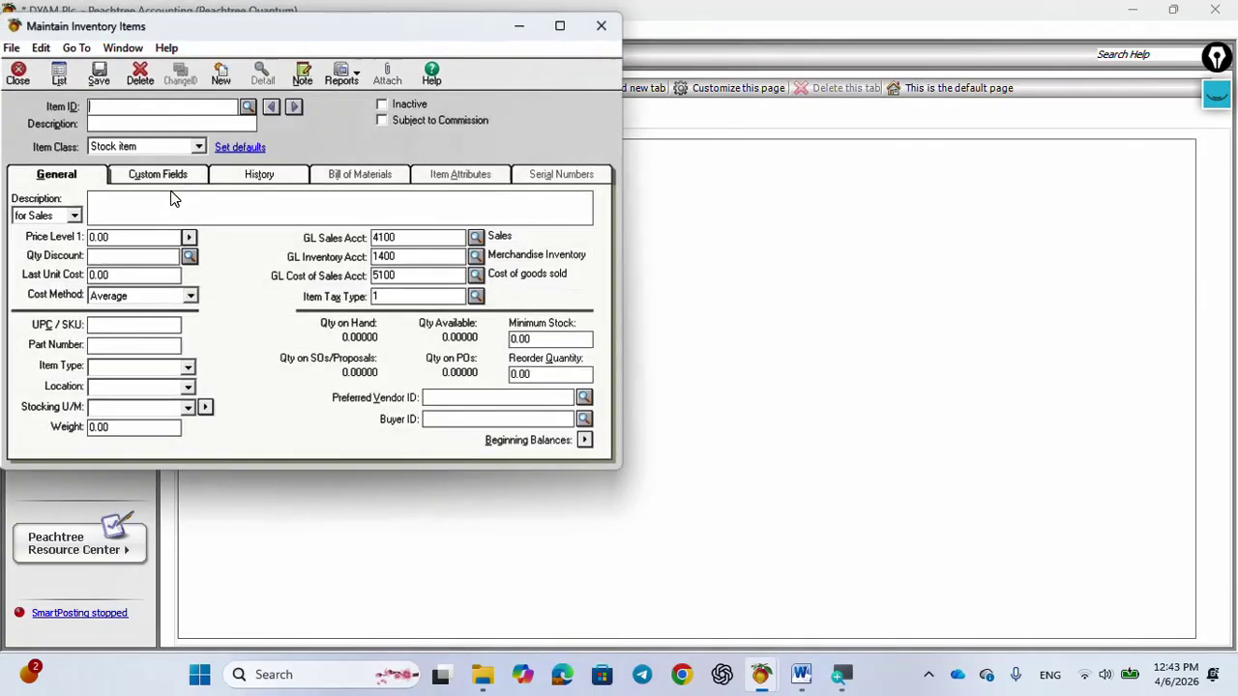
left_click_drag(453, 31, 829, 64)
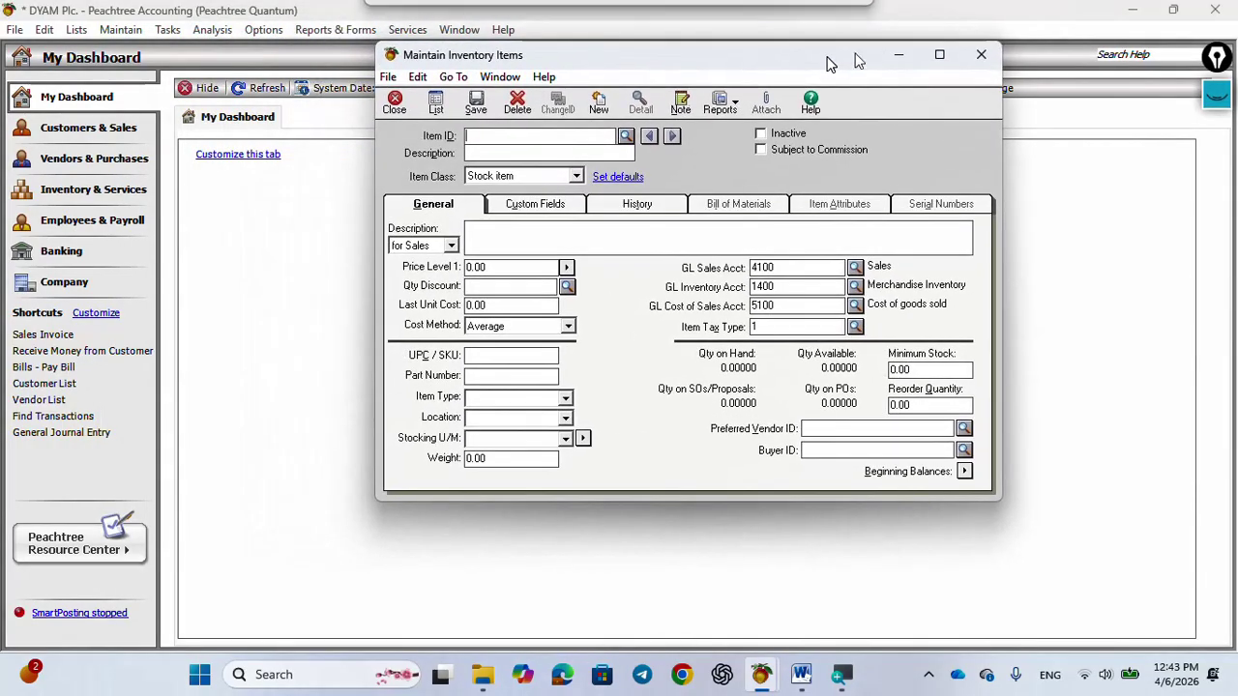
Tick the sales, inventory and cost of sales accounts and the Average cost method in pink, and clear the ink
left_click(1217, 94)
left_click(1217, 176)
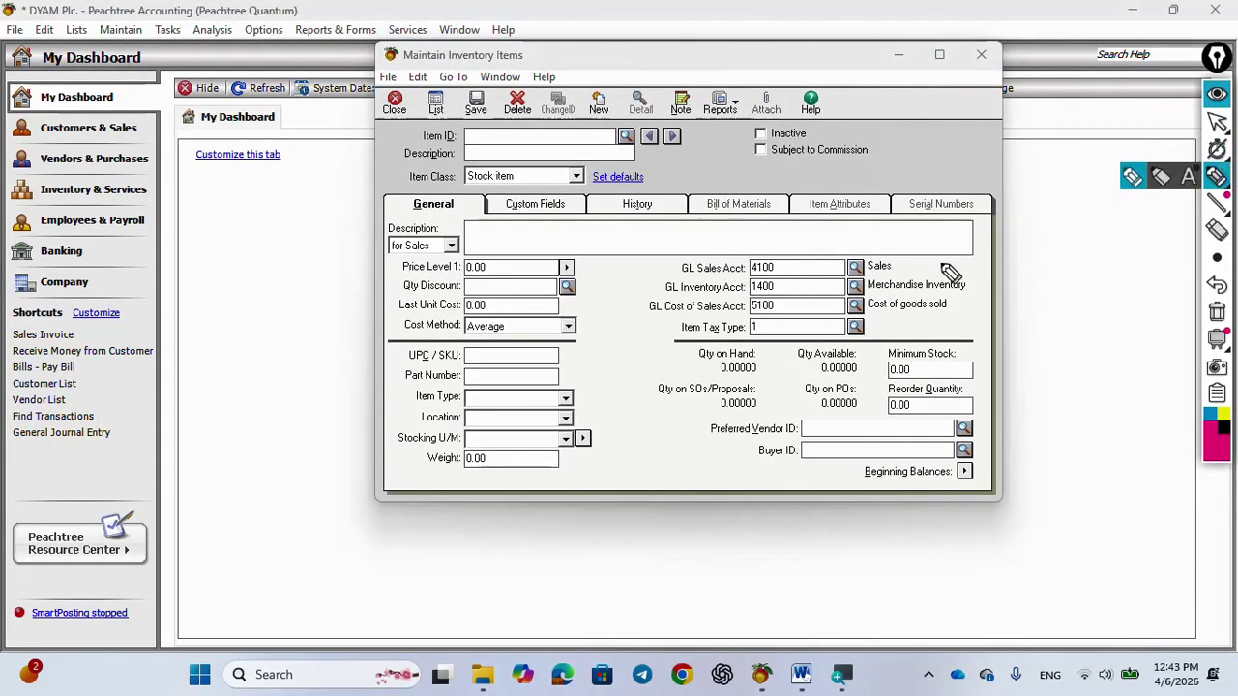
mouse_move(896, 270)
left_mouse_down()
mouse_move(932, 259)
mouse_move(962, 289)
mouse_move(980, 276)
mouse_move(958, 313)
mouse_move(970, 297)
left_mouse_up()
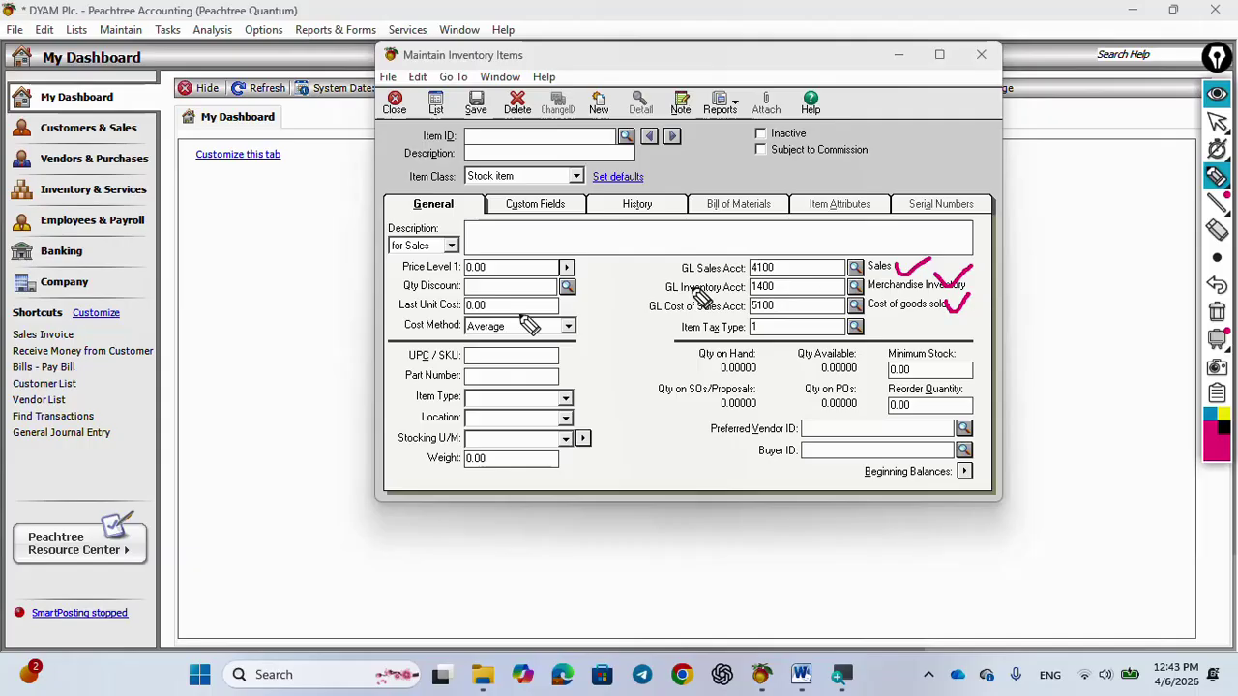
left_click_drag(584, 325, 610, 321)
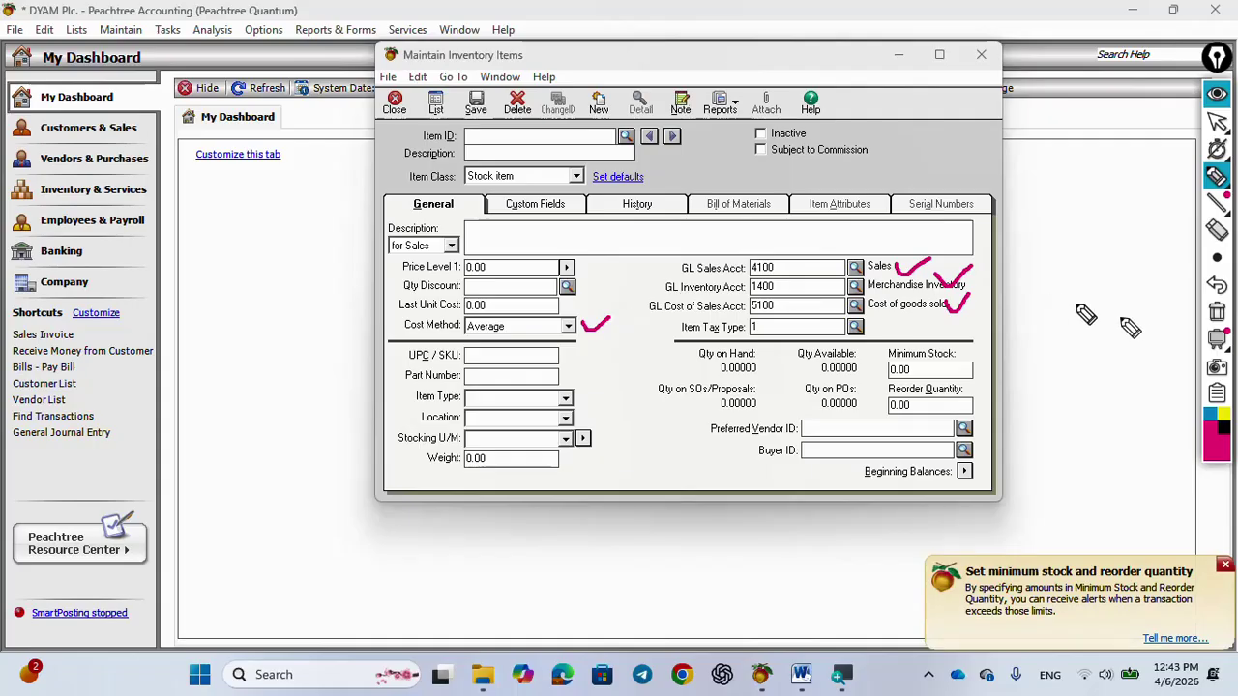
mouse_move(1221, 337)
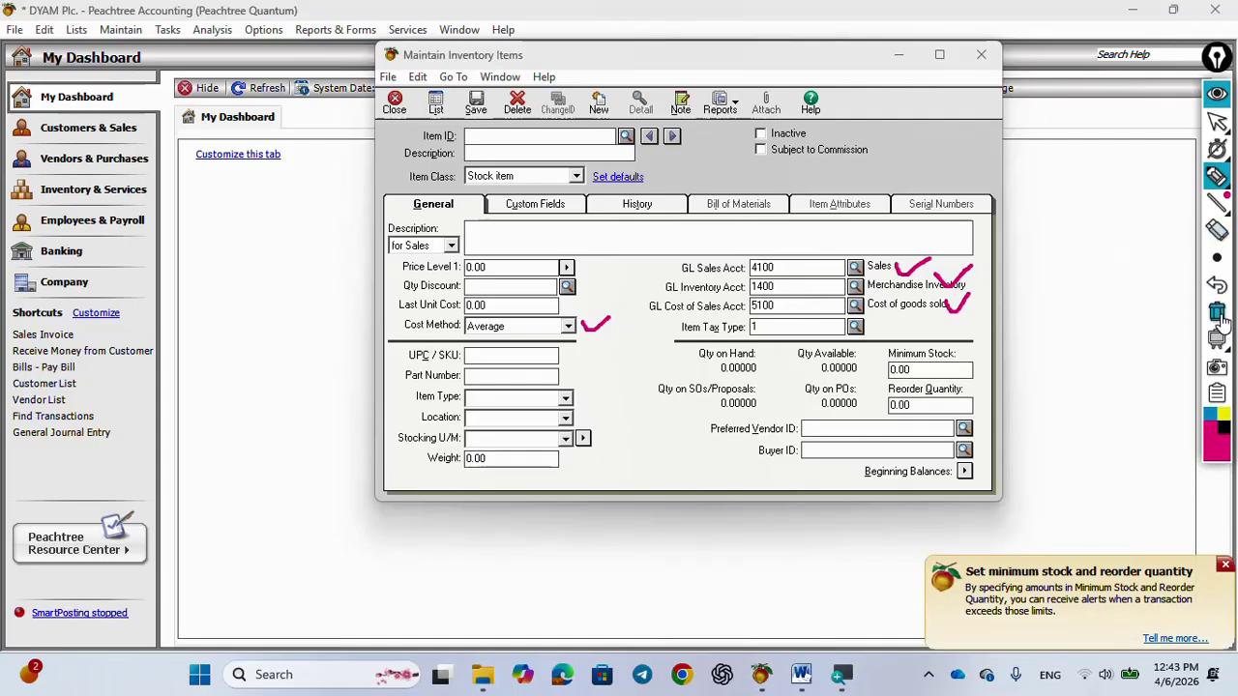
left_click(1217, 312)
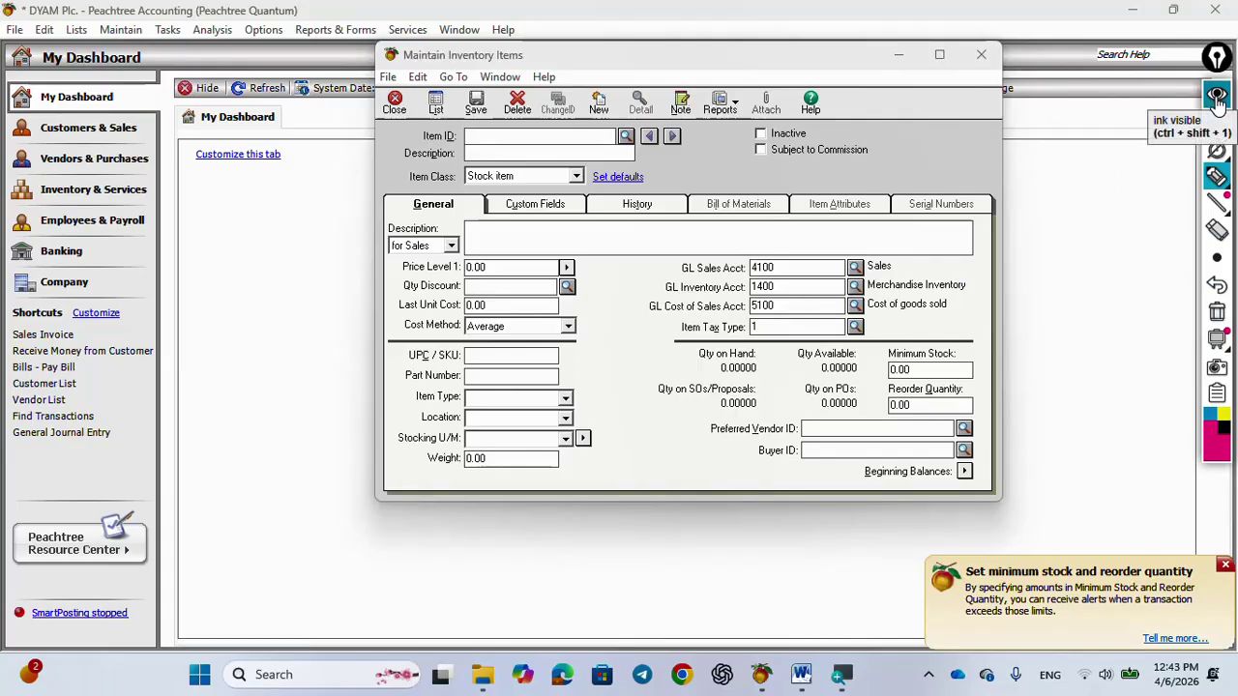
left_click(1217, 105)
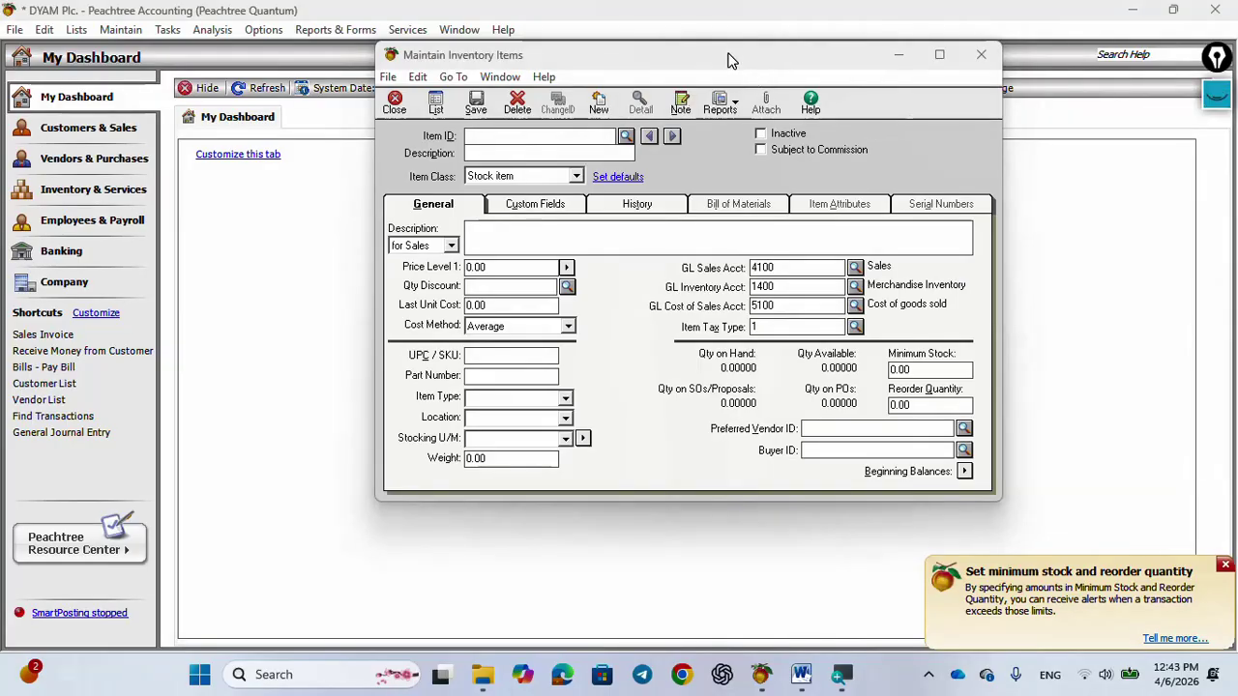
Move the Maintain Inventory Items window aside, tick Item ID, Description, Item Class, Item Type and Location in pink, and clear the ink
left_click_drag(726, 55, 535, 55)
left_click(1216, 97)
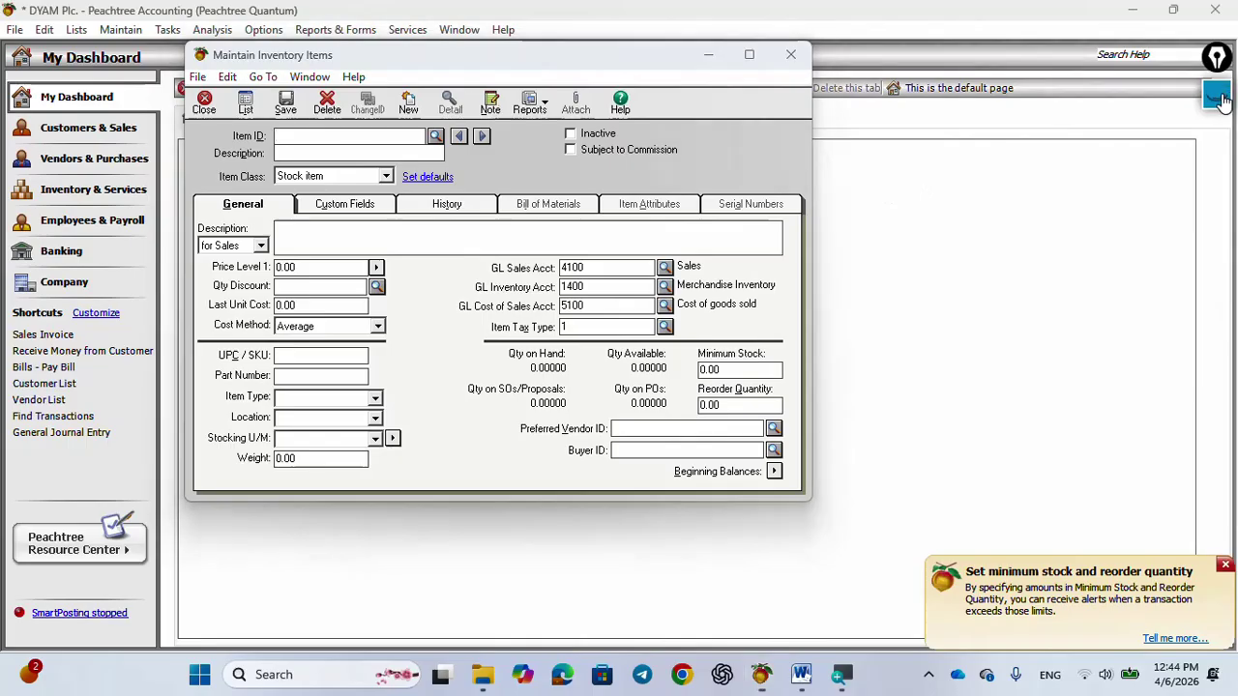
mouse_move(1214, 176)
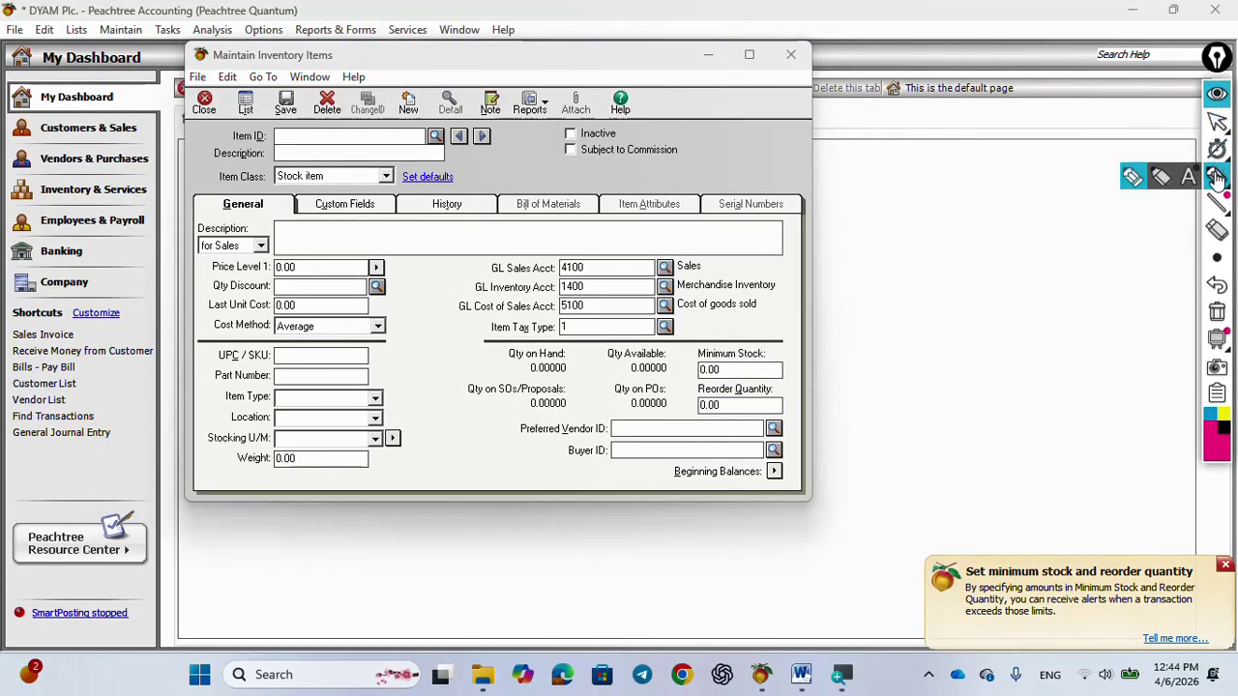
mouse_move(206, 137)
left_mouse_down()
mouse_move(232, 127)
mouse_move(217, 155)
mouse_move(230, 172)
left_mouse_up()
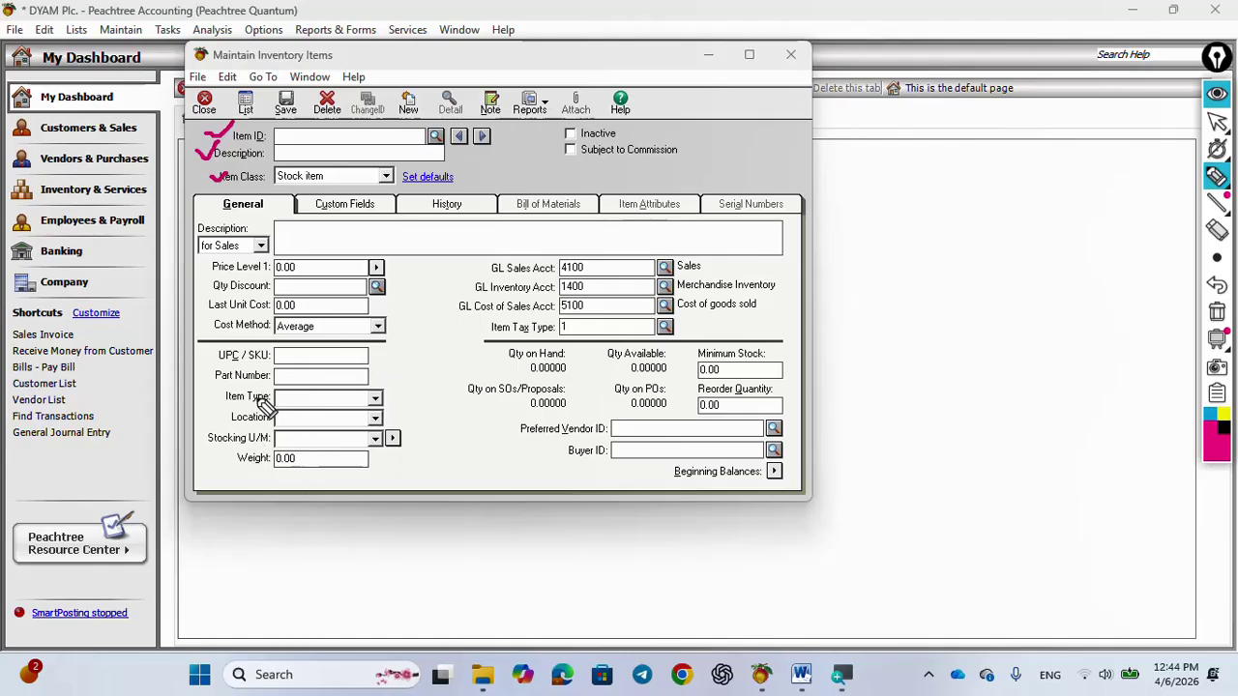
mouse_move(387, 399)
left_mouse_down()
mouse_move(408, 403)
mouse_move(399, 419)
mouse_move(411, 406)
left_mouse_up()
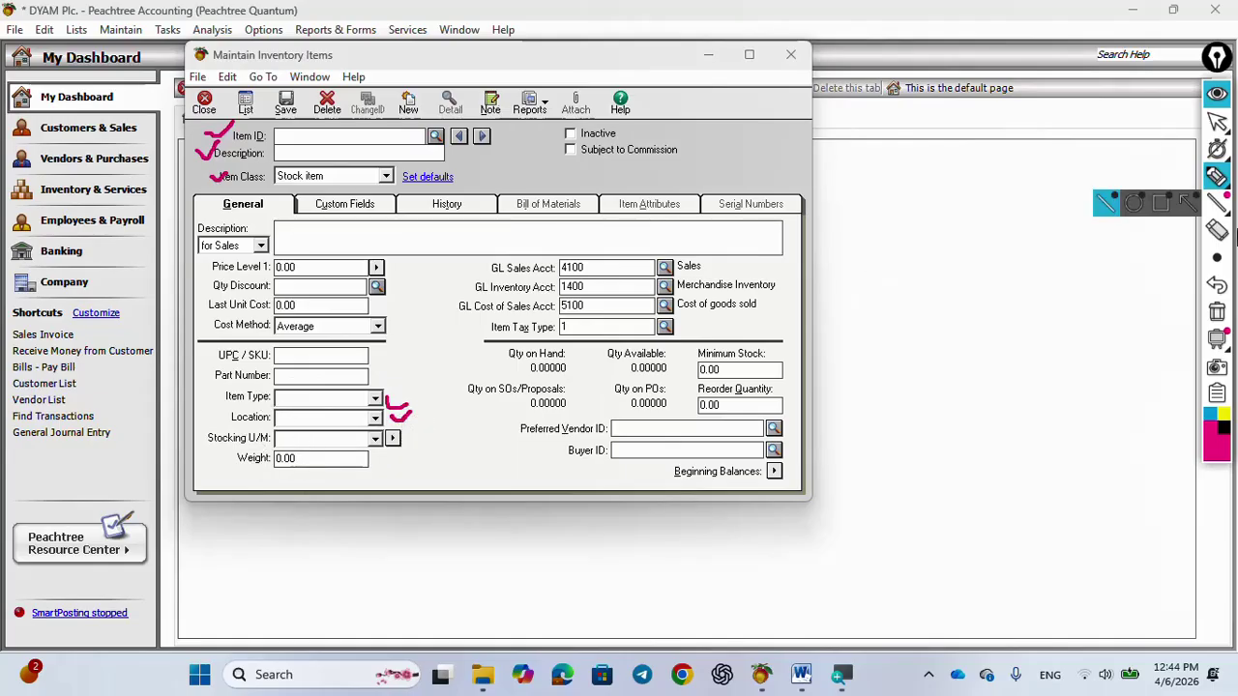
left_click(1217, 319)
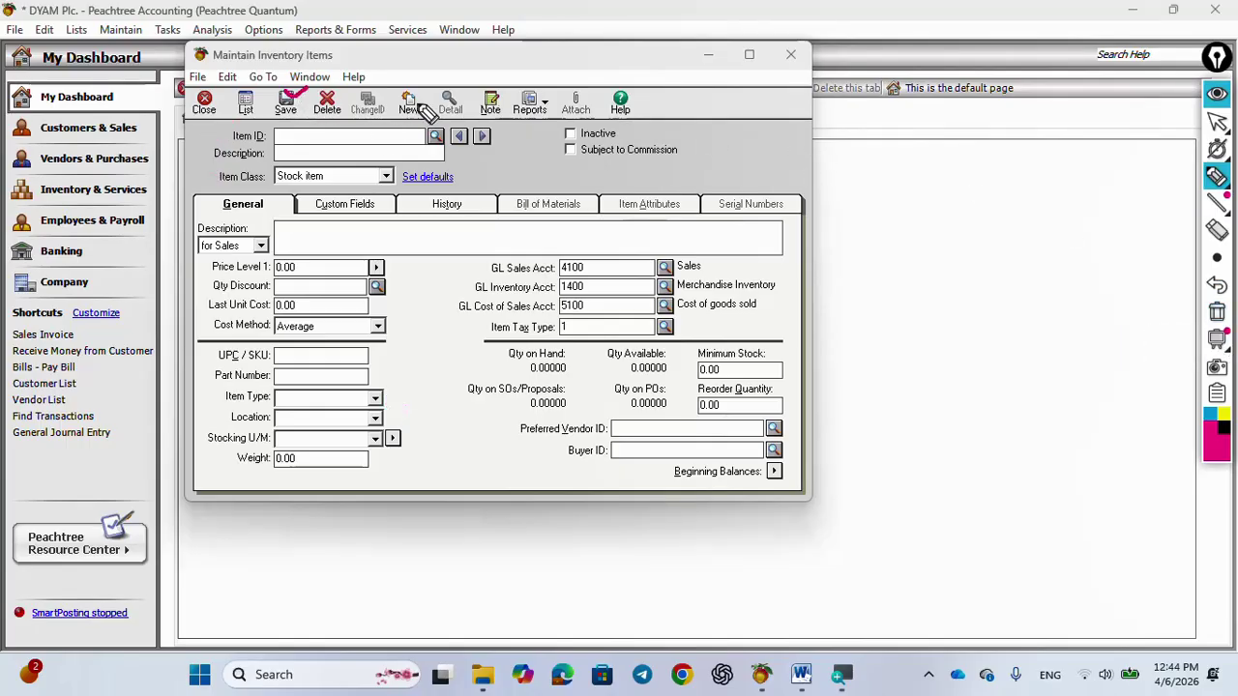
Tick the Save and New commands in pink, clear the ink and return to the normal pointer
left_click_drag(412, 92, 437, 89)
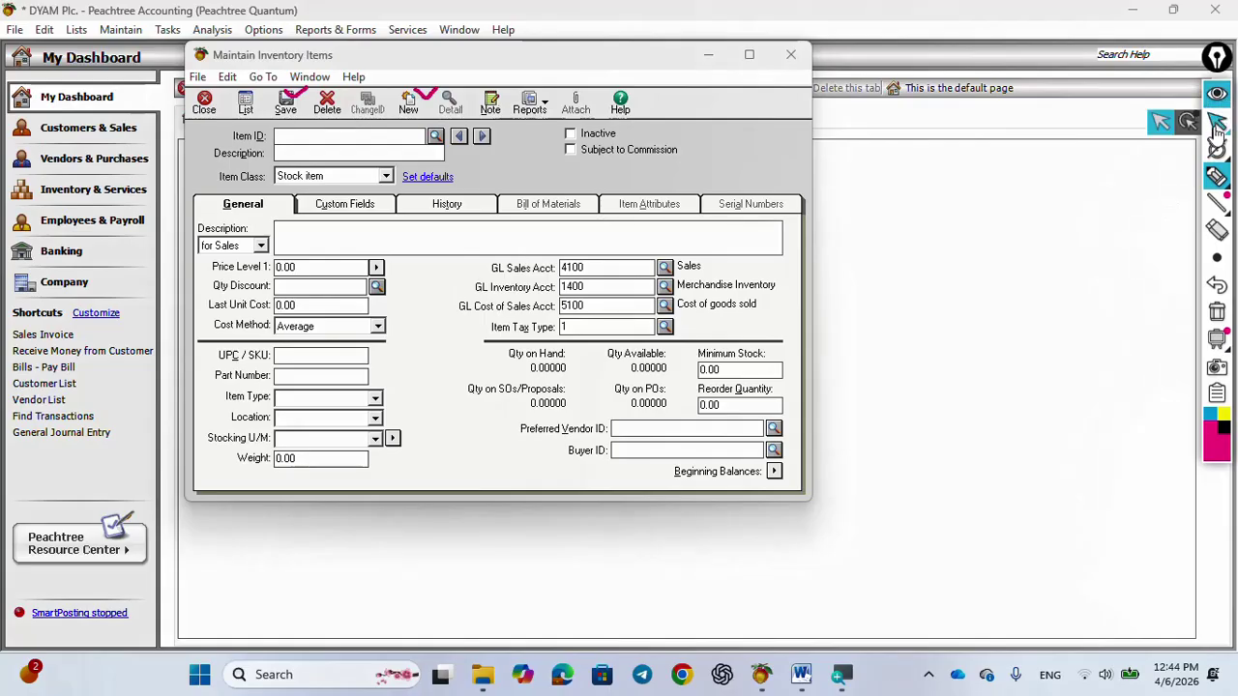
left_click(1217, 312)
mouse_move(1217, 339)
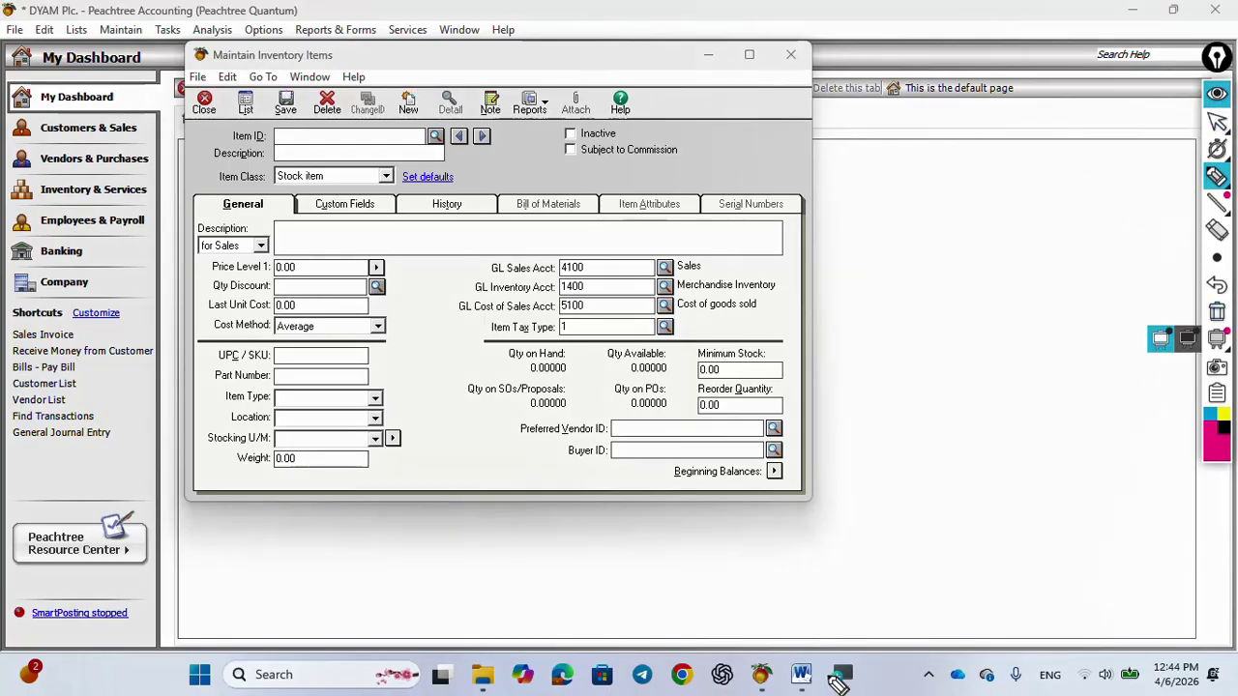
left_click(1217, 128)
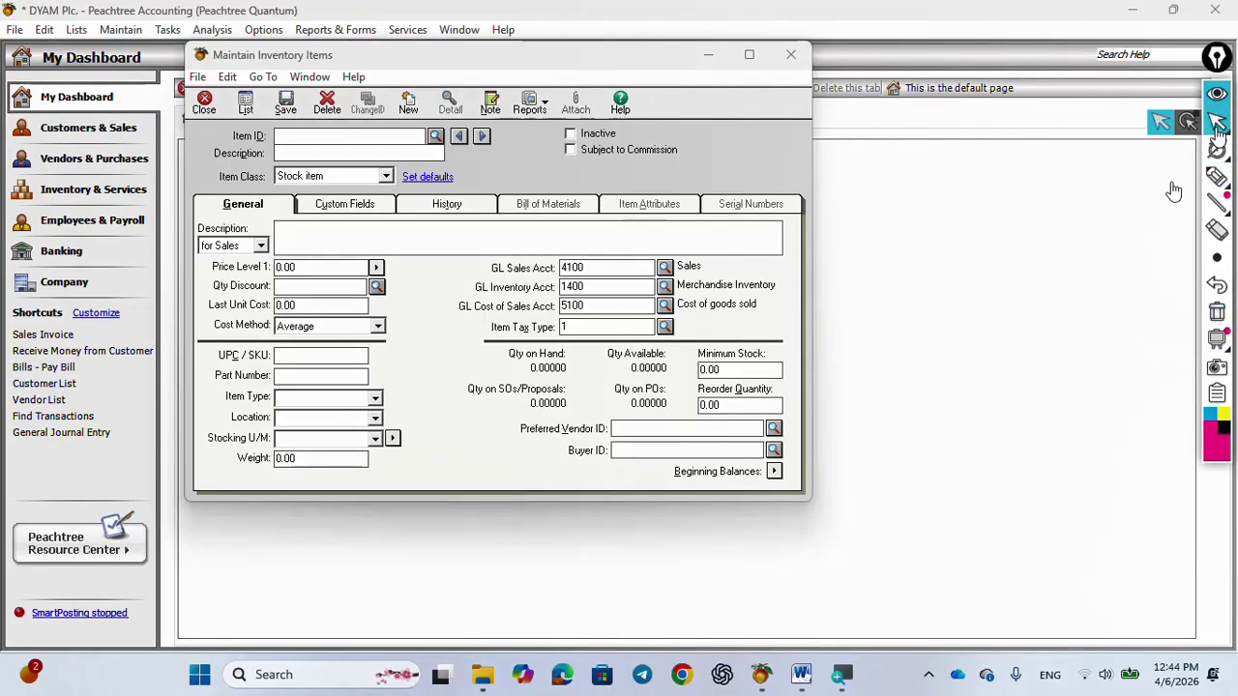
Check the stock items table in the Word document, and enter item C-001 with description Calculator in Peachtree
left_click(809, 683)
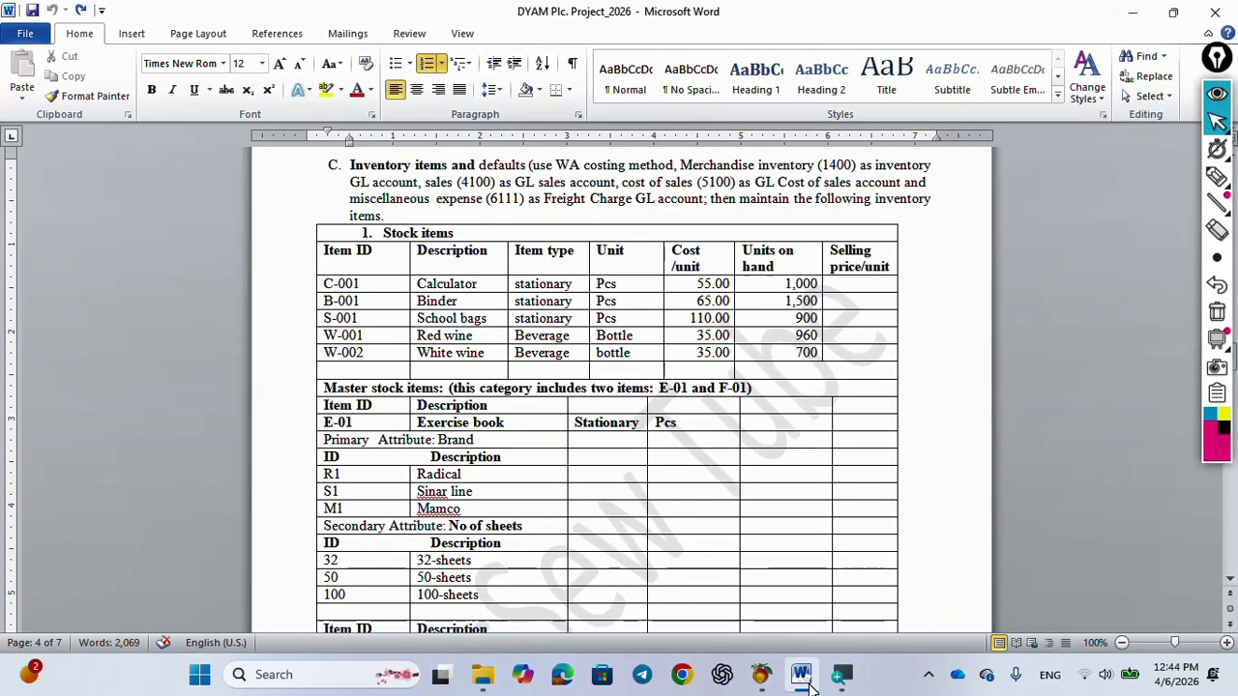
left_click(761, 674)
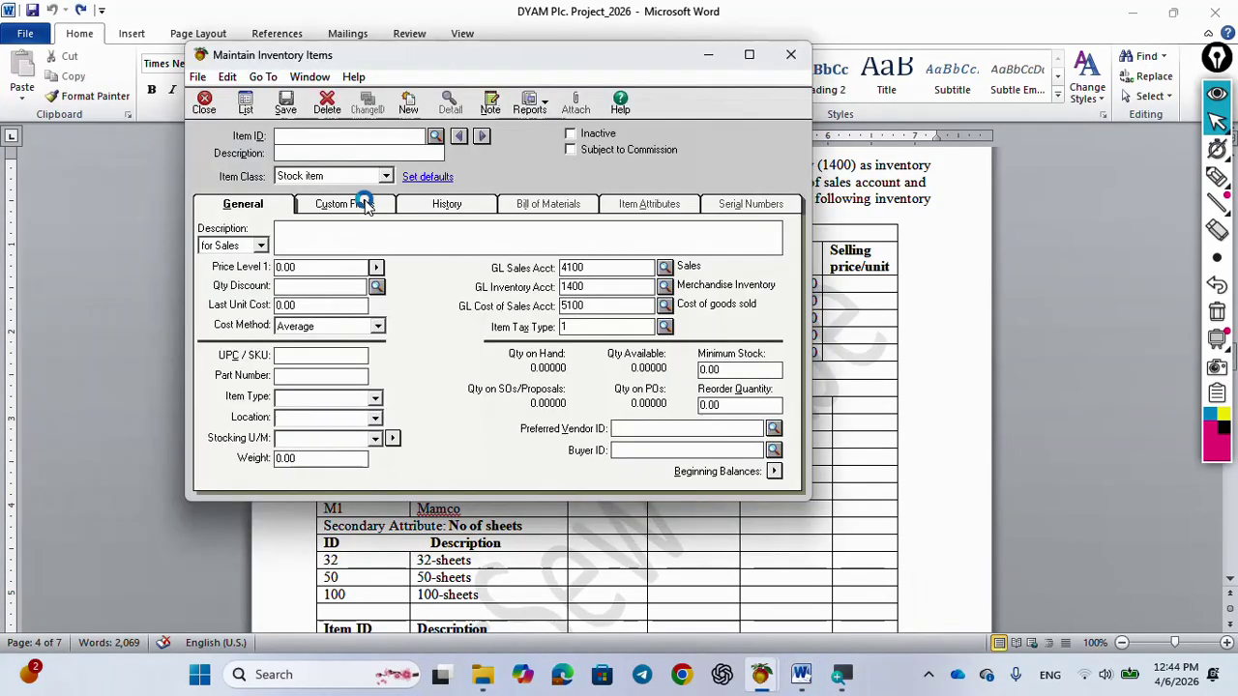
type("C-001")
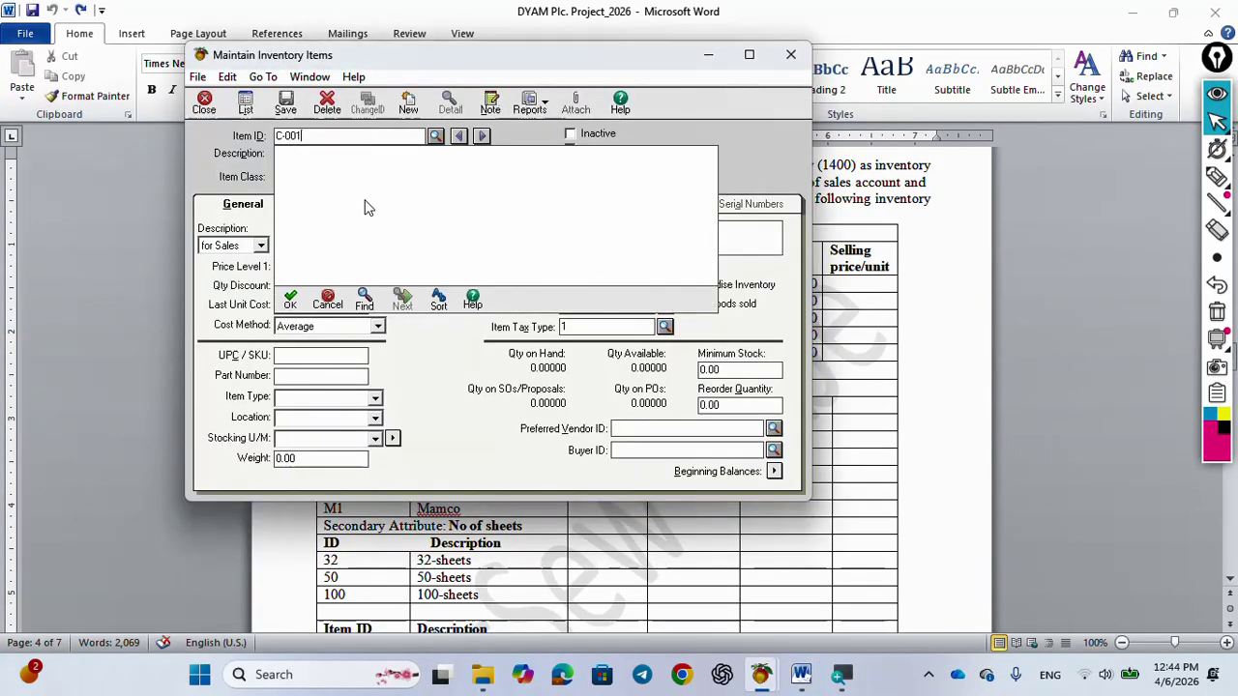
key("Tab")
type("Cal")
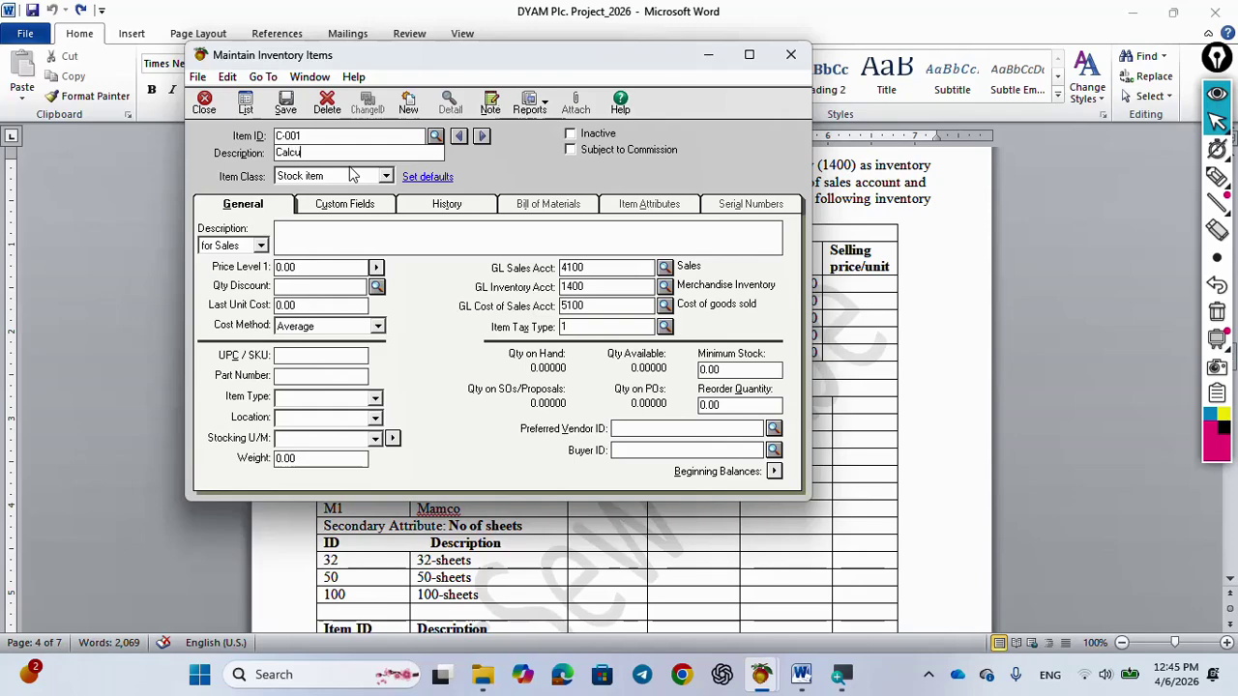
type("culator")
Set the calculator's item type to Stationa and stocking unit to pcs, save it and start a new item
left_click(375, 398)
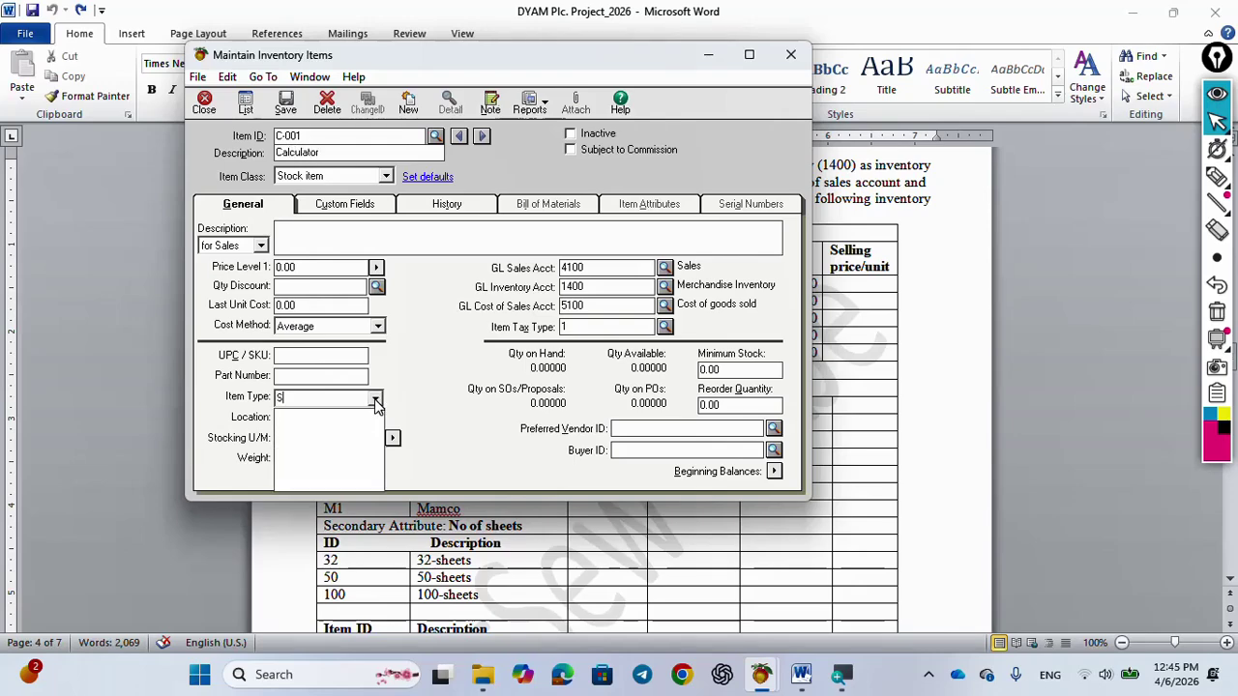
type("Stationa")
left_click(375, 439)
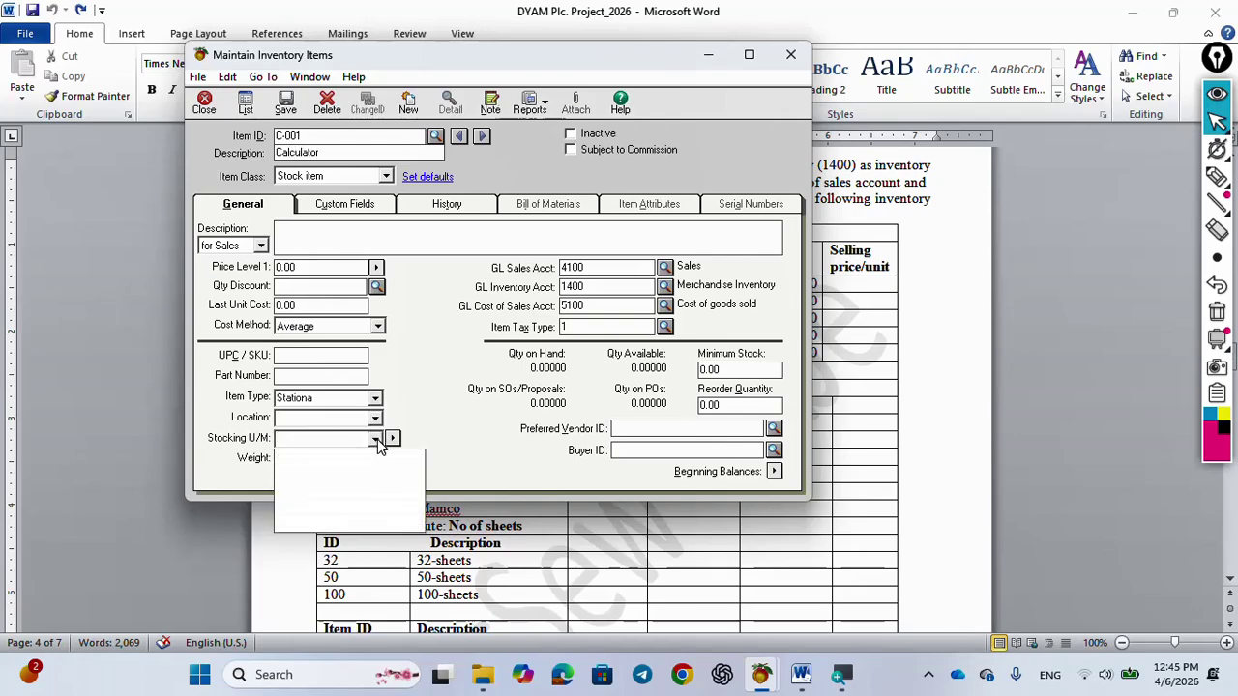
type("pcs")
key("alt+Tab")
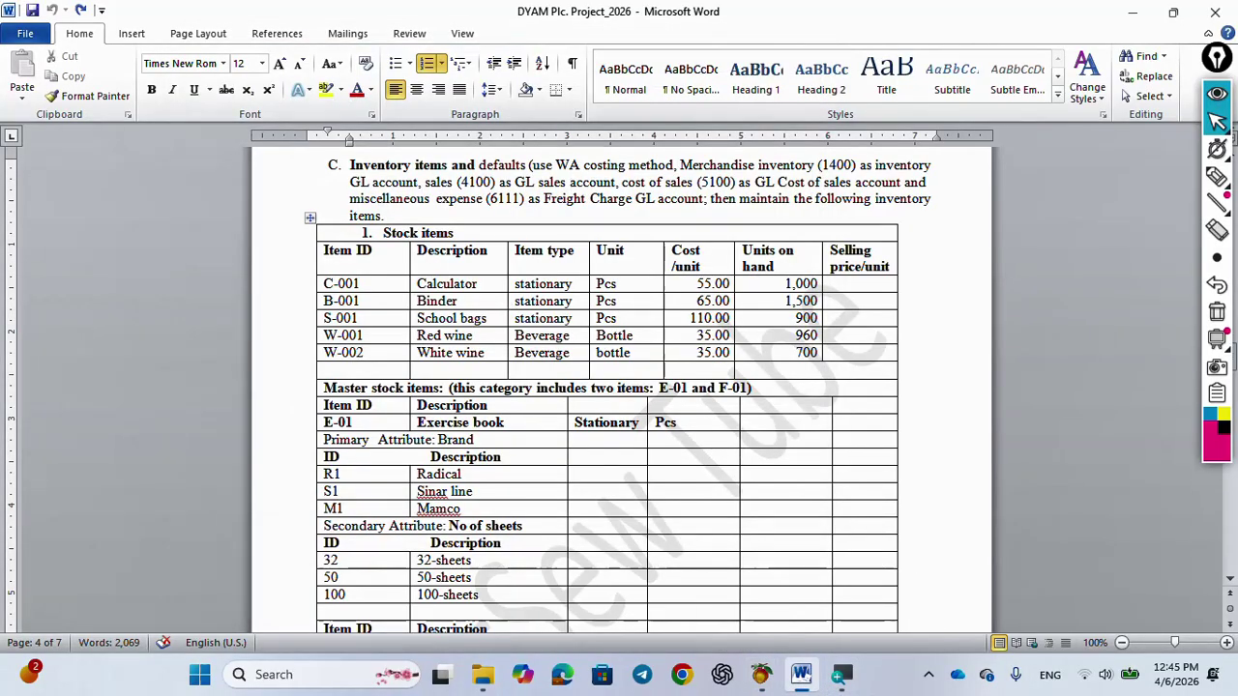
key("alt+Tab")
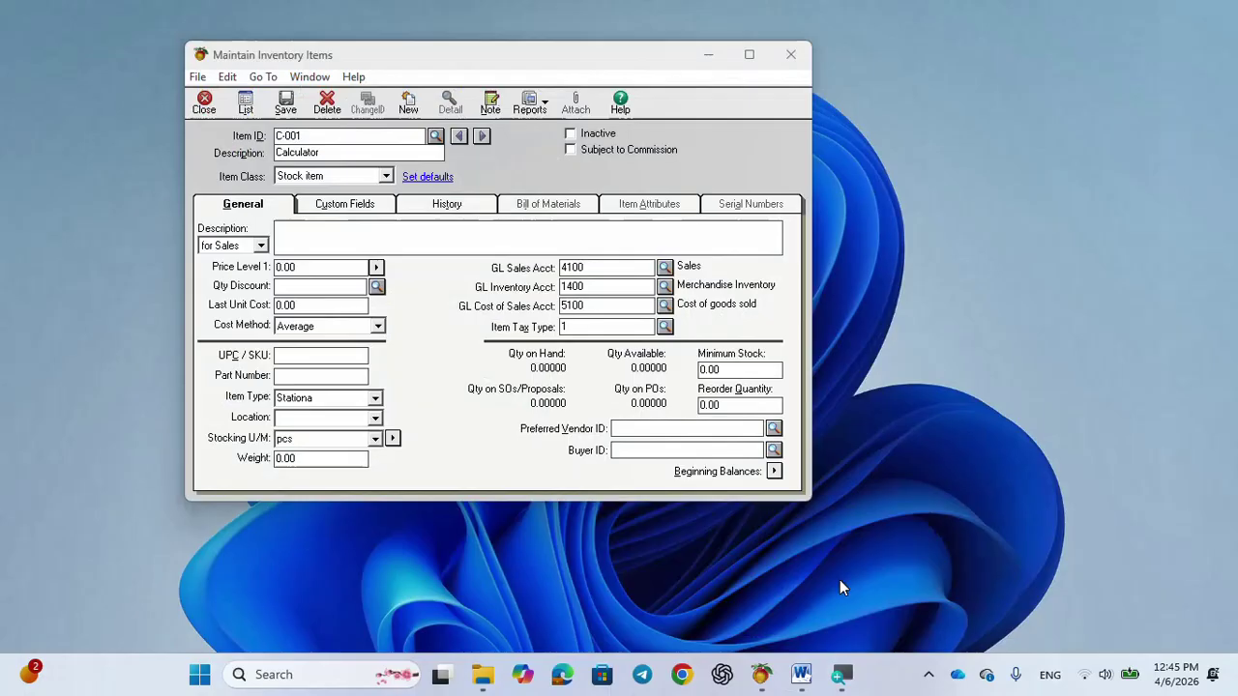
left_click(287, 103)
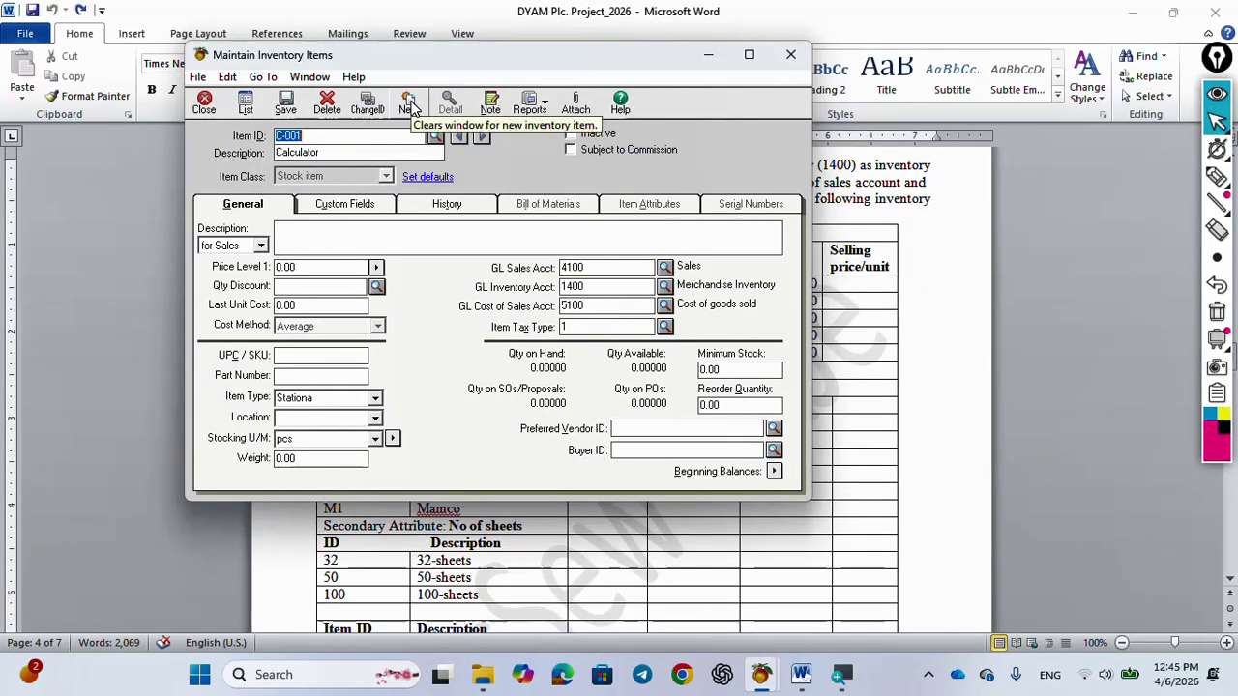
left_click(409, 107)
Look up the next stock item in the Word table and enter item B-001 with description Binder
mouse_move(799, 667)
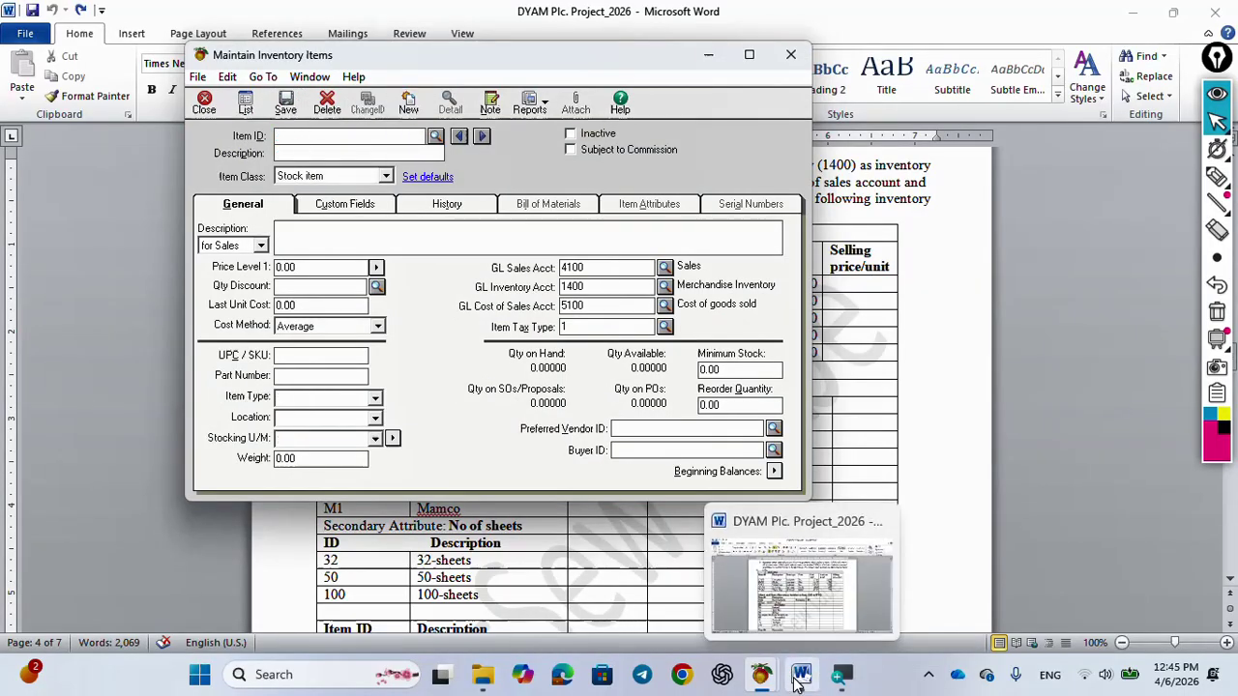
mouse_move(818, 617)
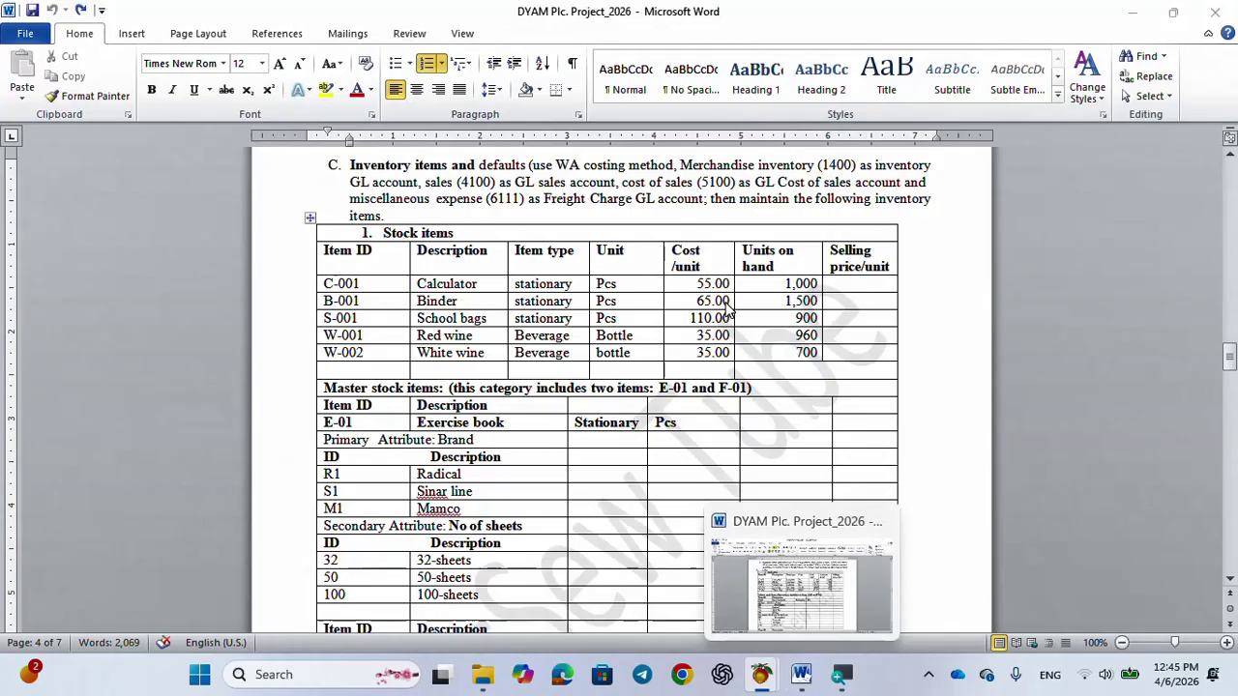
type("B")
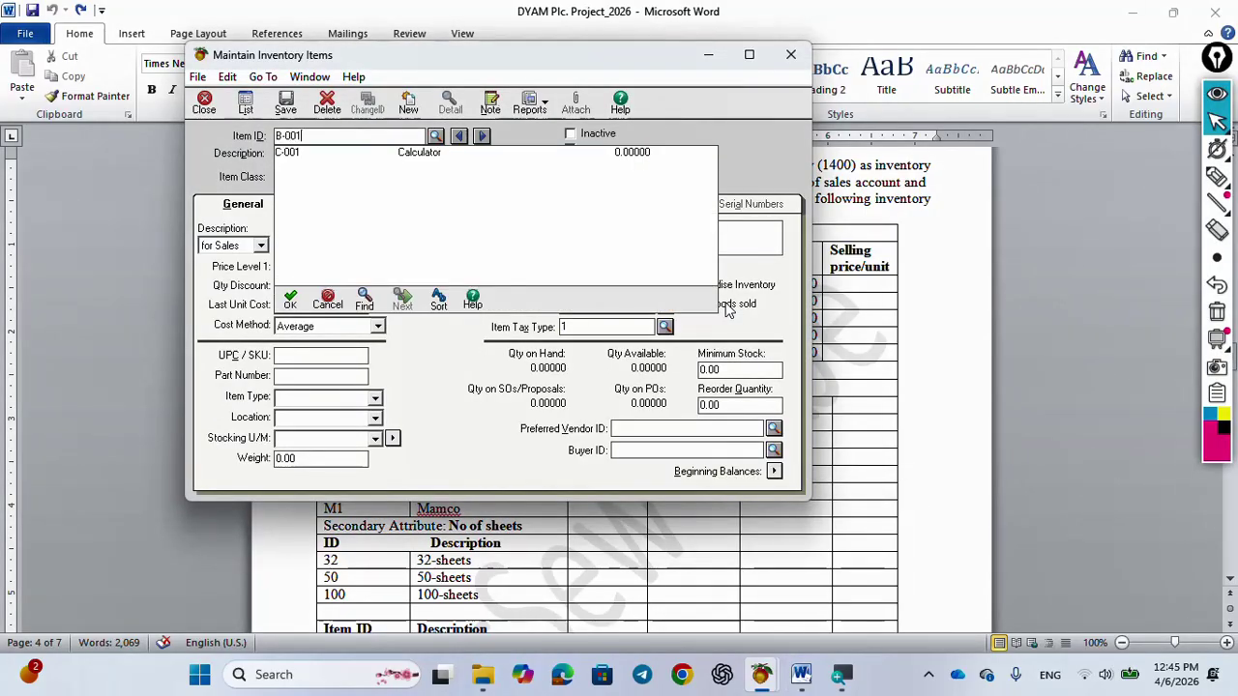
type("-001")
key("Tab")
type("Bi")
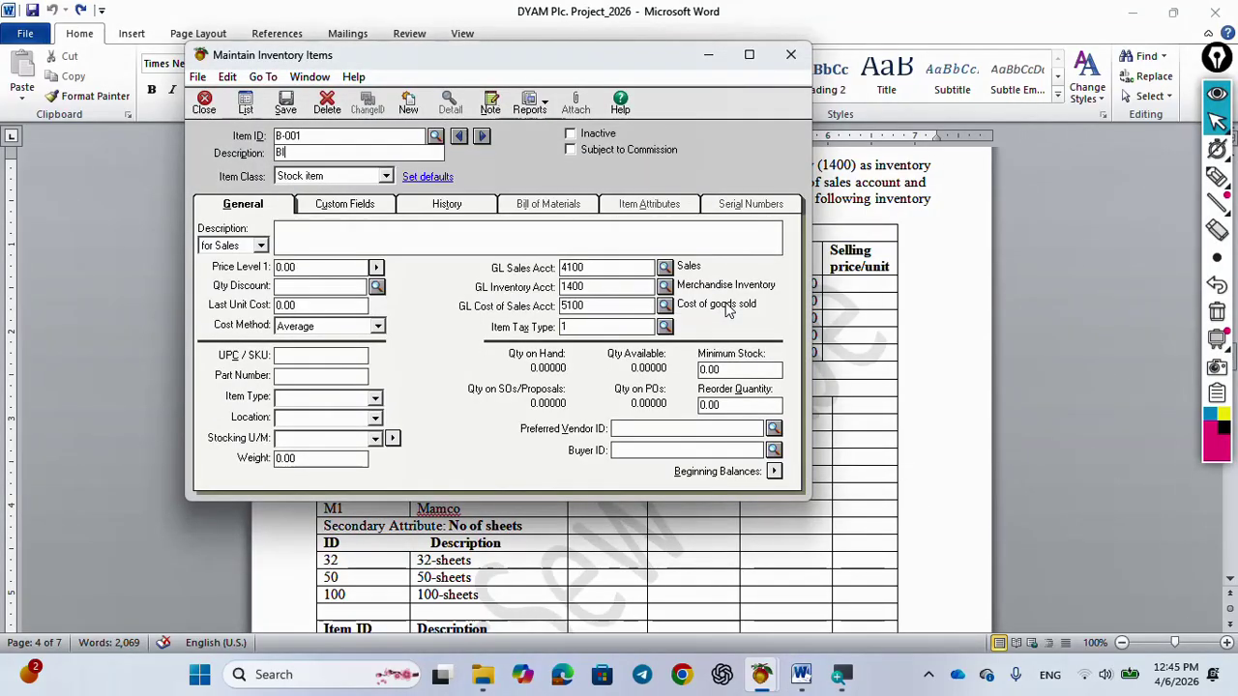
type("nder")
Assign the binder item type Stationa and stocking unit pcs, and save the item
left_click(363, 415)
type("Stationa")
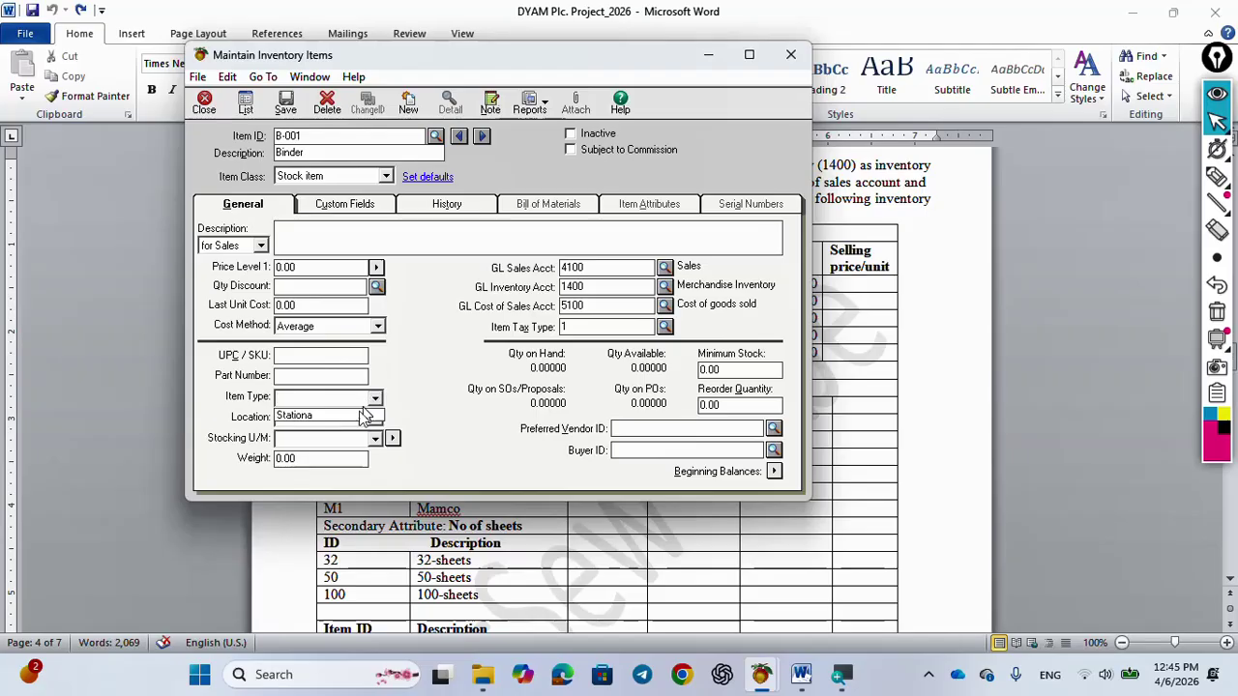
key("Return")
left_click(374, 438)
left_click(356, 455)
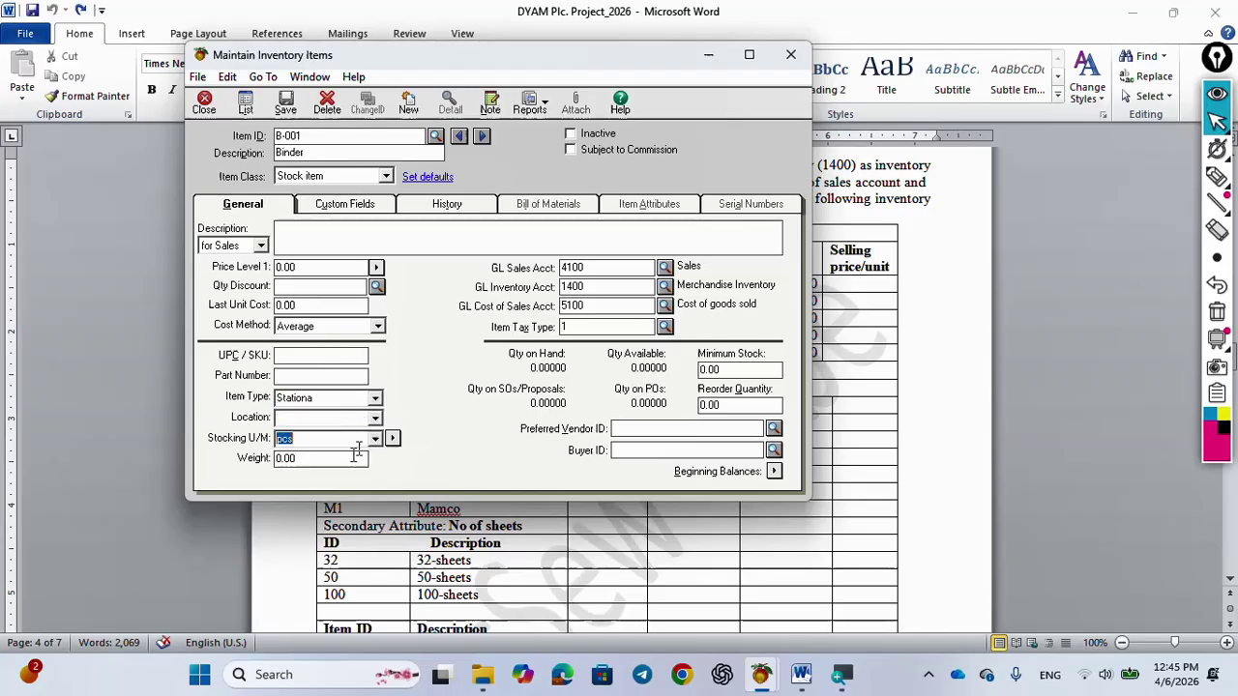
left_click(299, 112)
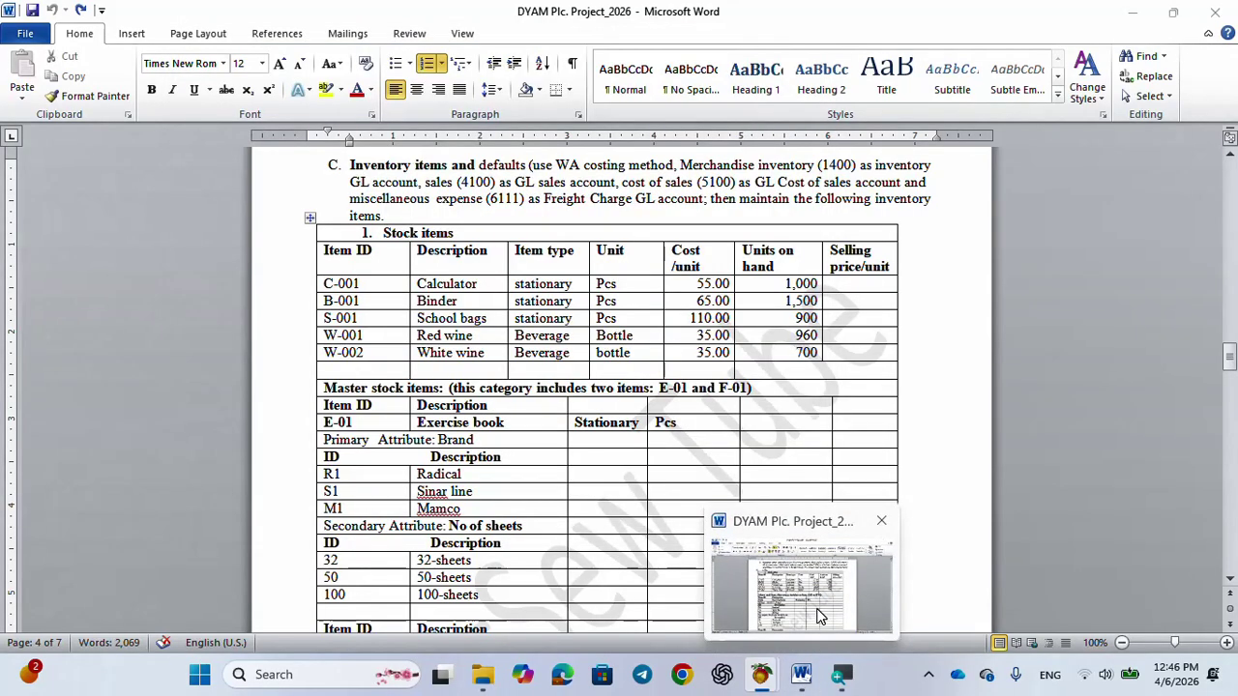
Create and save item S-001 described as School Bag, with item type Stationa and stocking unit pcs
type("S-001")
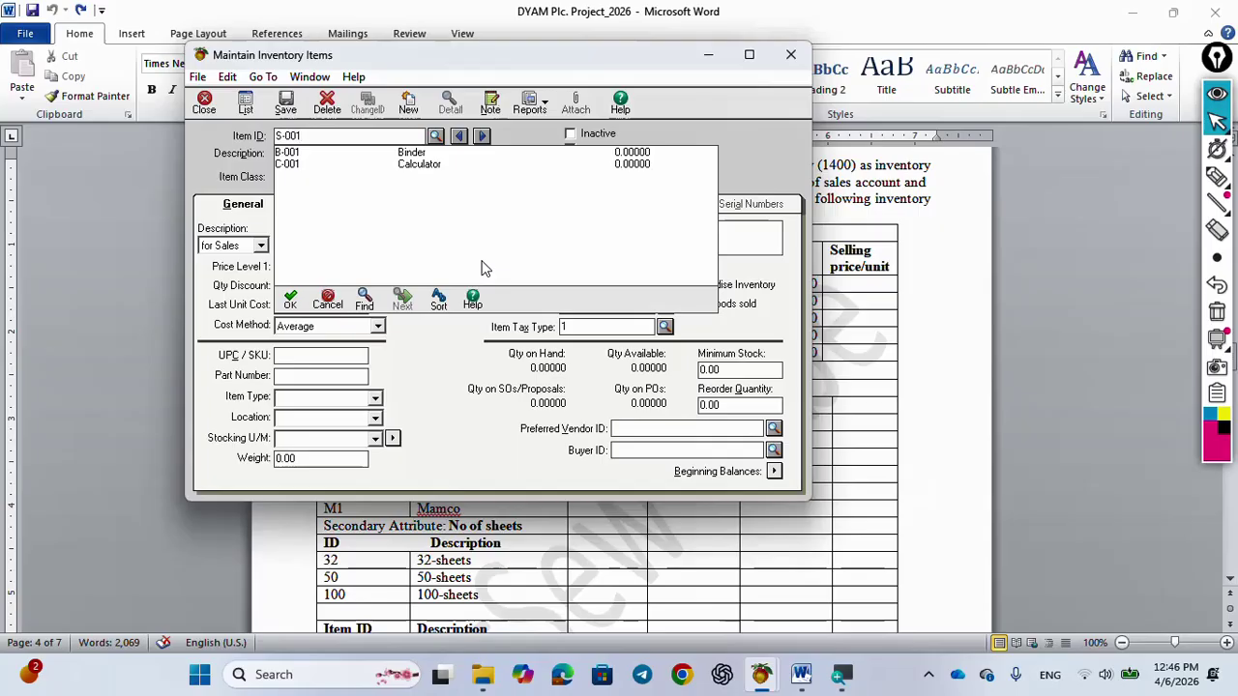
key("Tab")
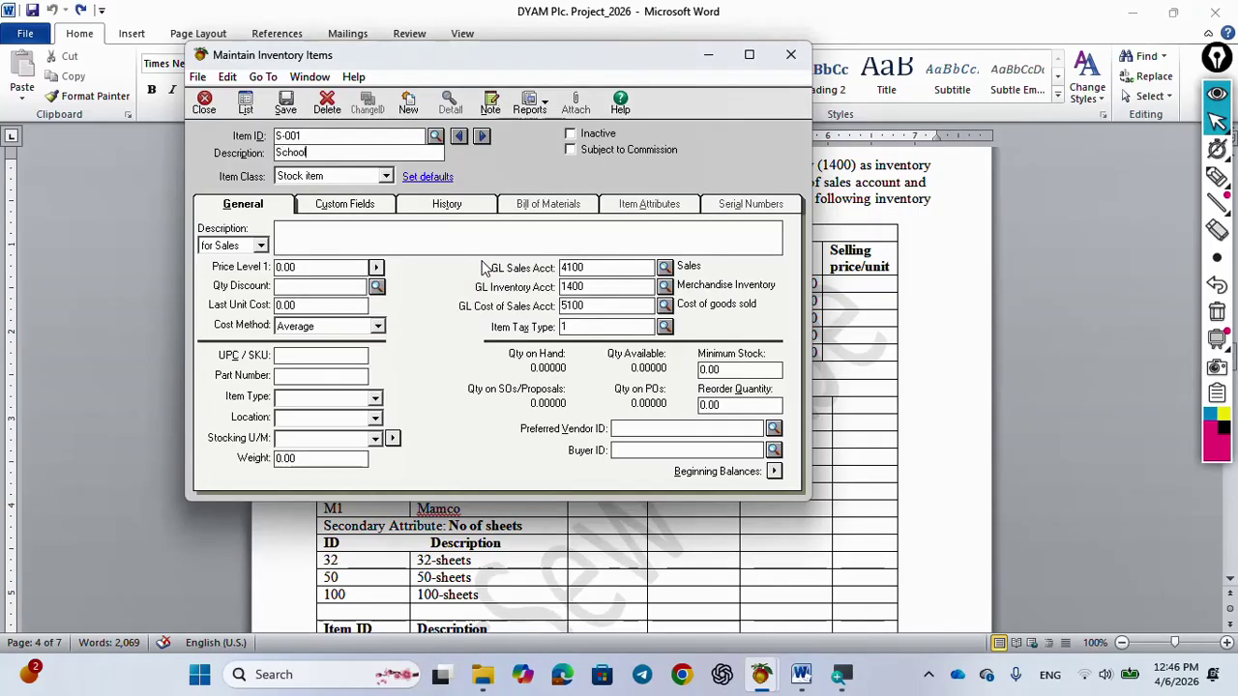
type("School Bag")
left_click(375, 398)
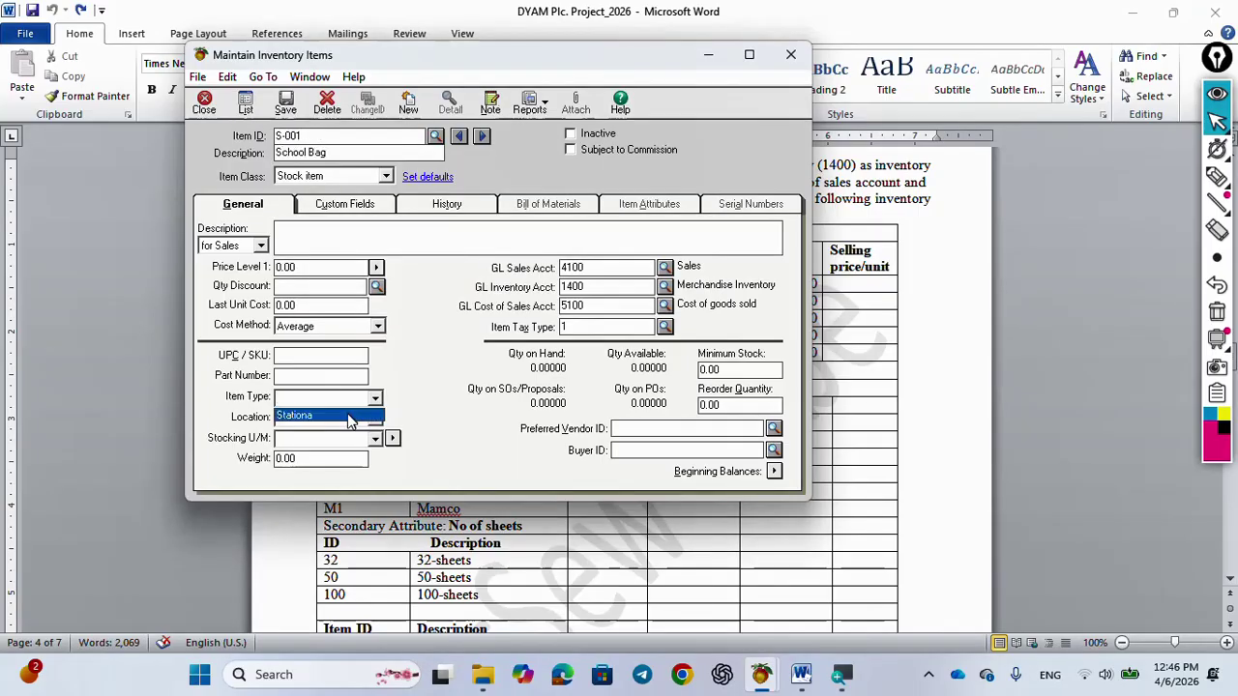
left_click(356, 416)
left_click(326, 457)
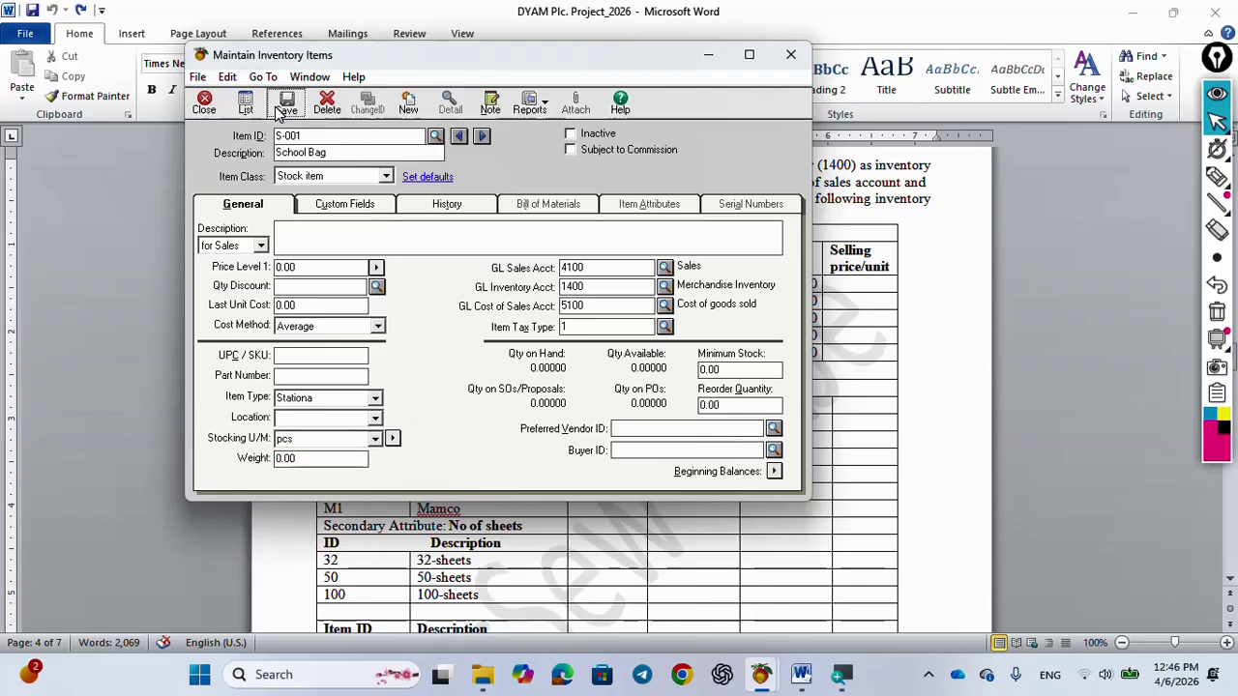
left_click(286, 104)
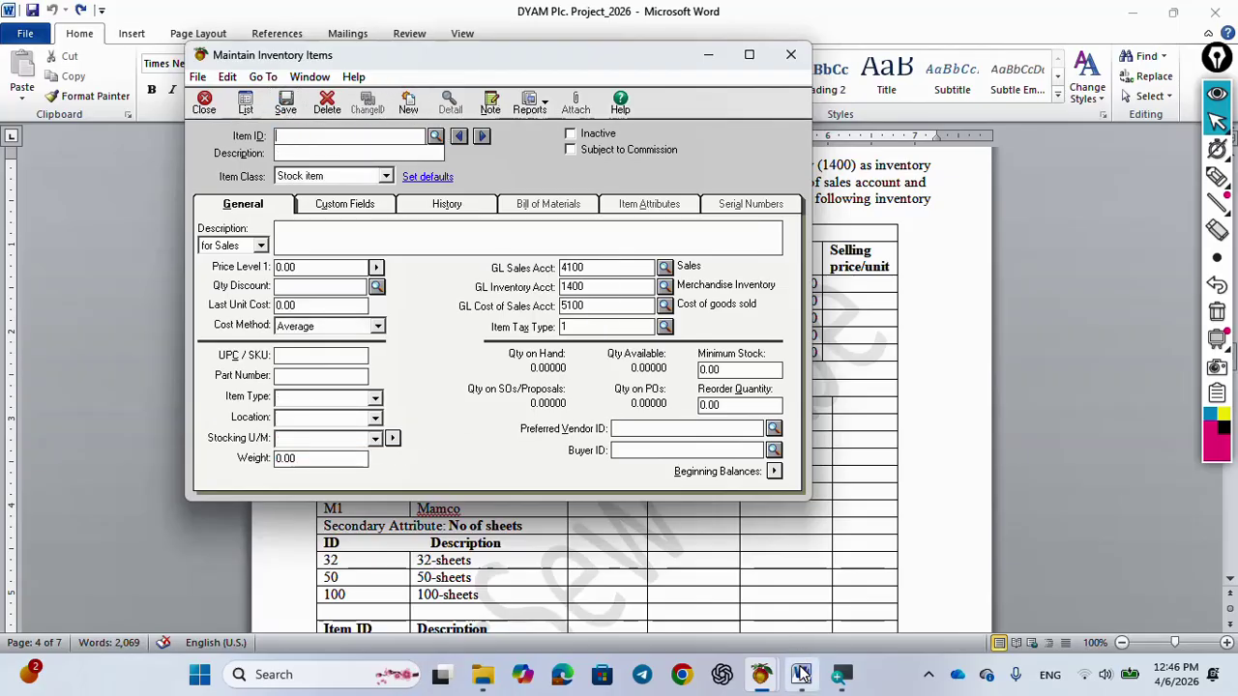
Look up the wine item in the Word table and enter item R-001 with description Red Wine
mouse_move(801, 674)
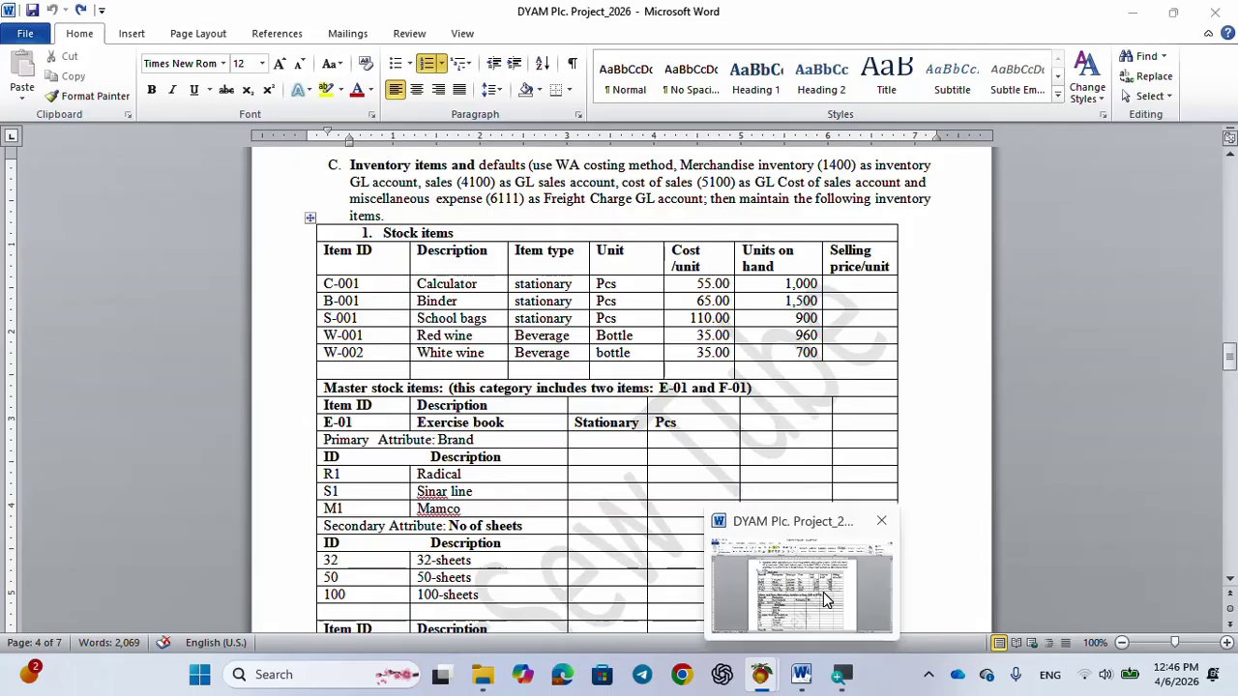
left_click(827, 600)
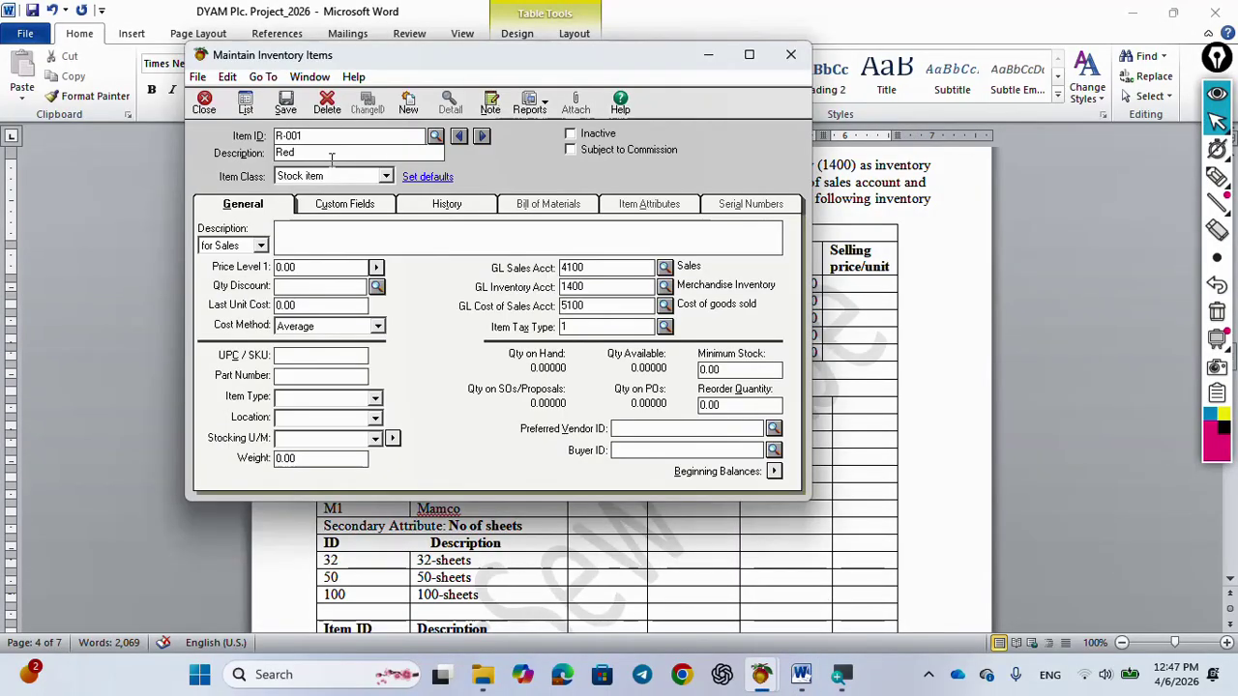
type("Wine")
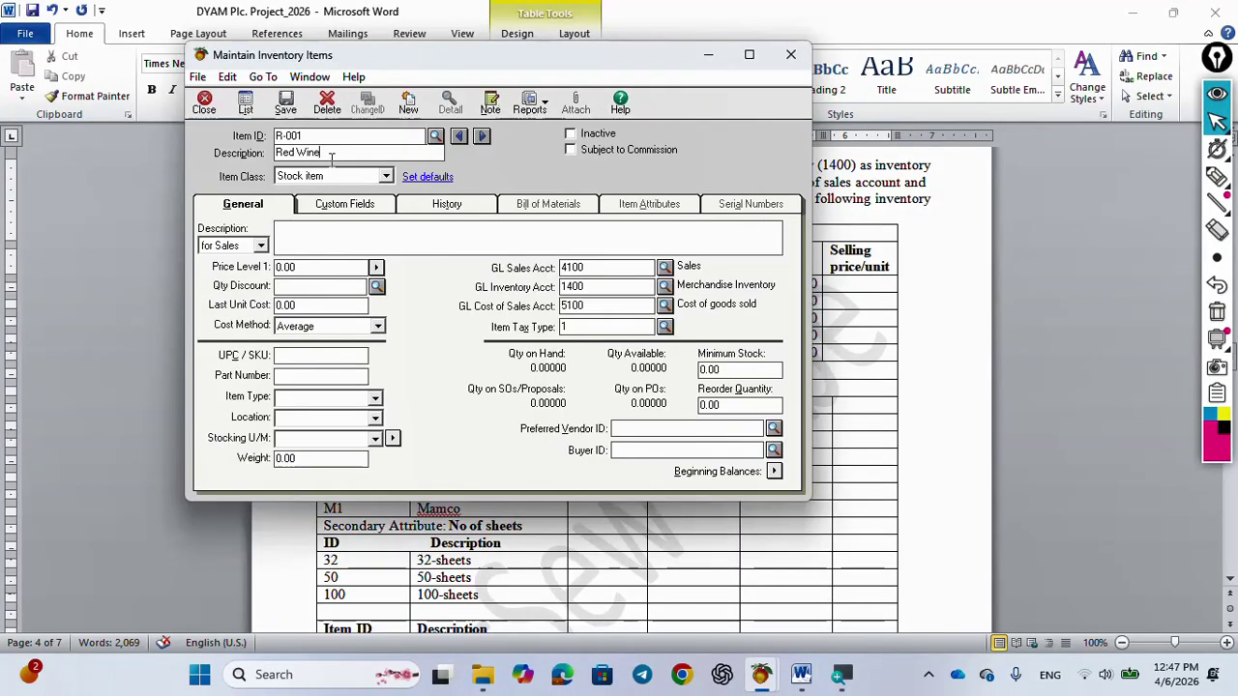
Set the wine's item type to Beverage and stocking unit to Bottle, and save the item
left_click(311, 399)
type("Be")
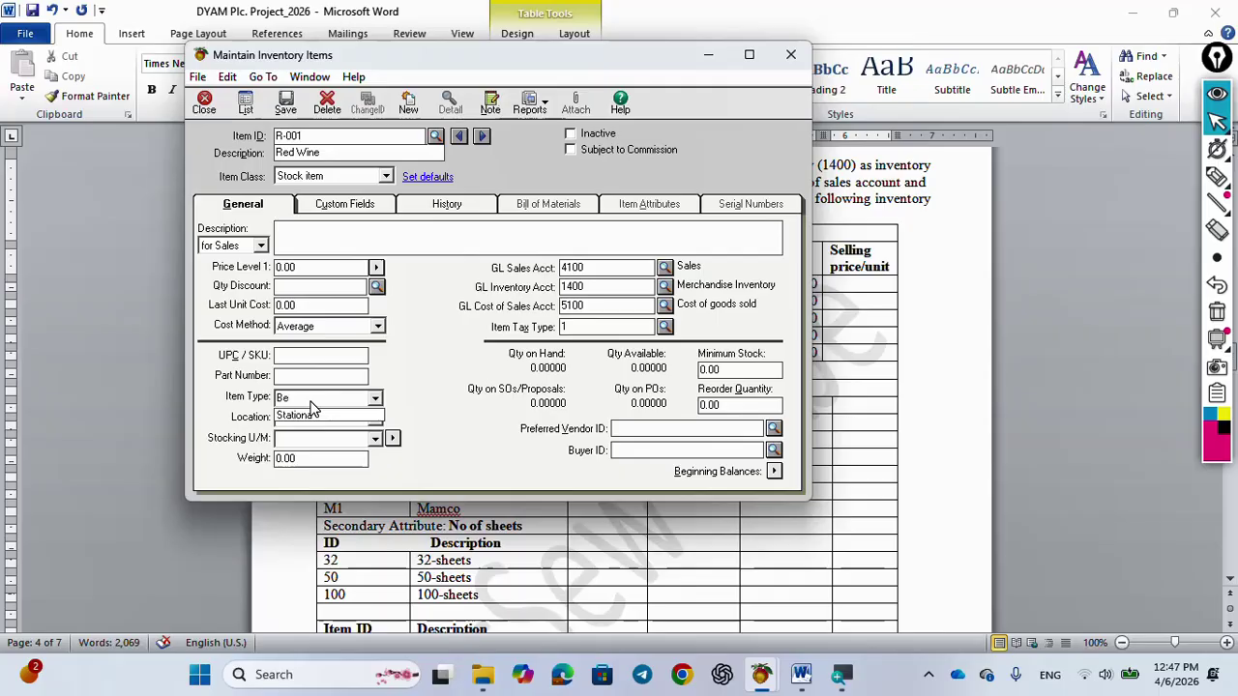
type("verage")
key("Return")
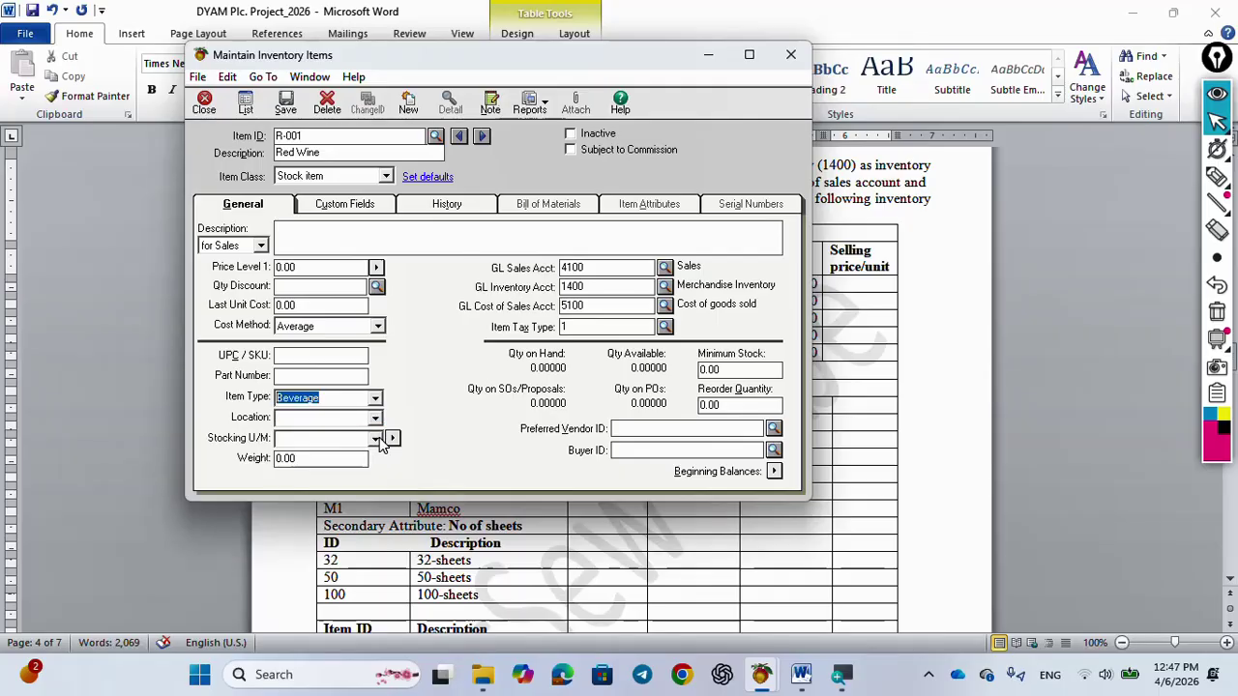
left_click(348, 439)
left_click(287, 103)
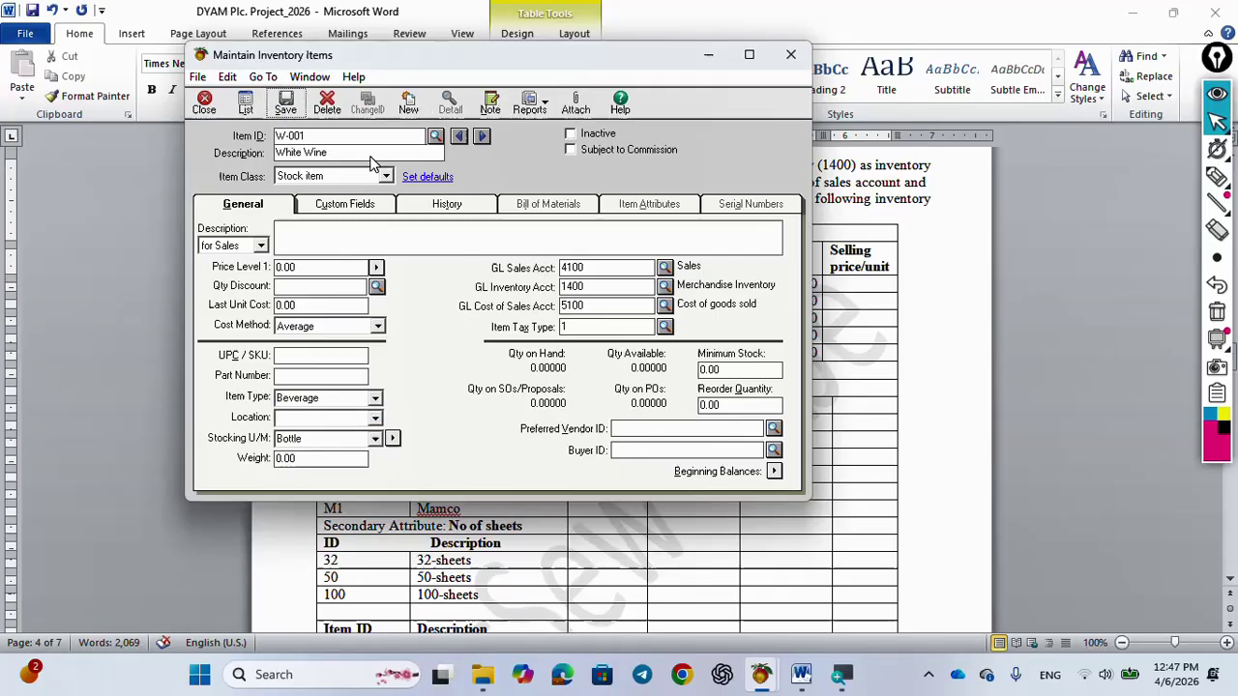
Check the stock items and master stock items tables in the Word document, and return to the white wine record in Peachtree
left_click(802, 676)
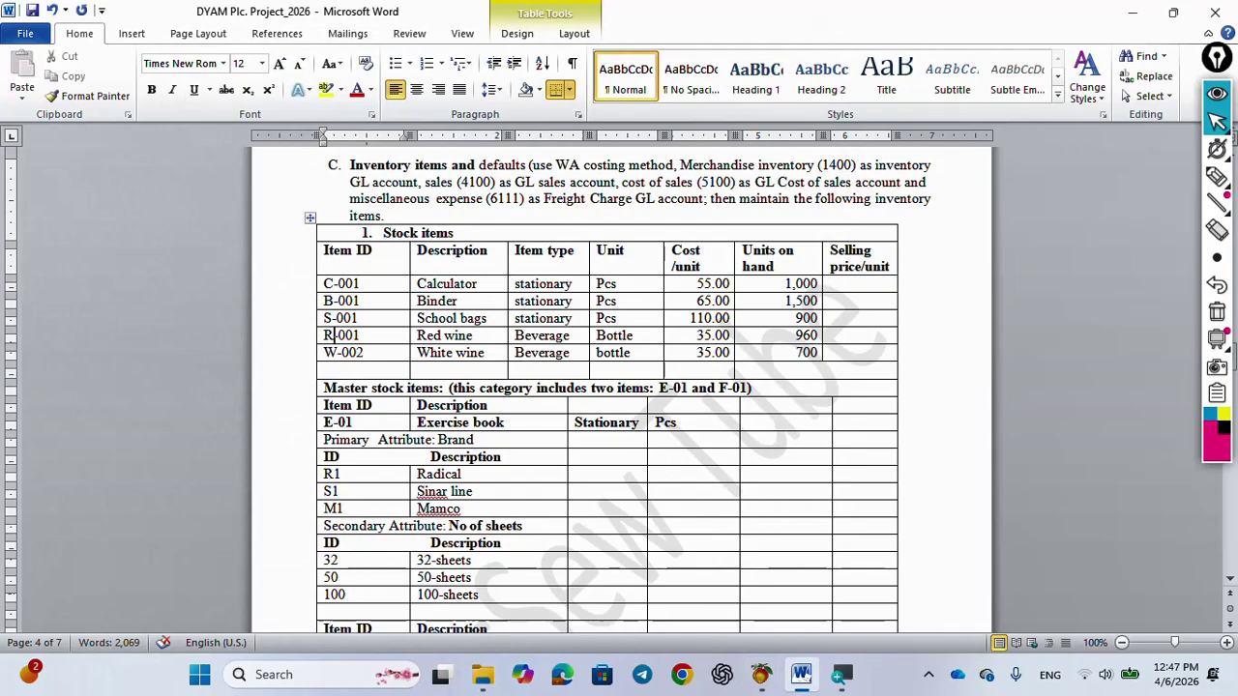
scroll(619, 389, "down", 1)
mouse_move(760, 683)
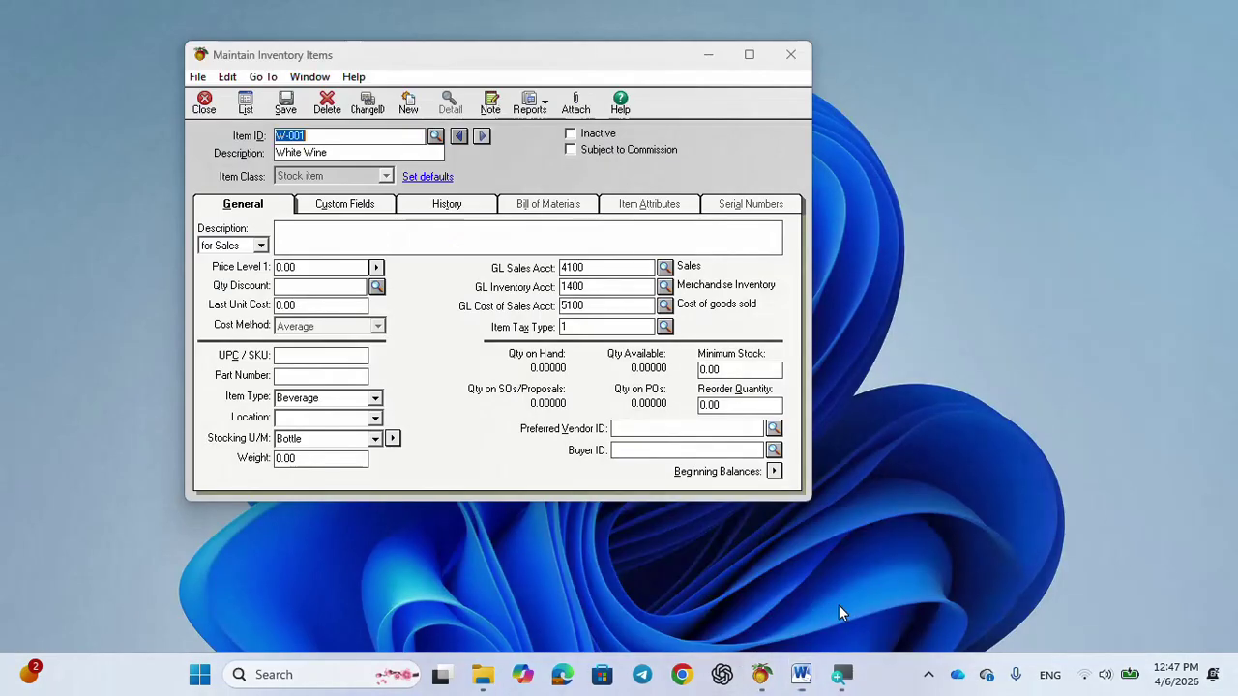
left_click(859, 592)
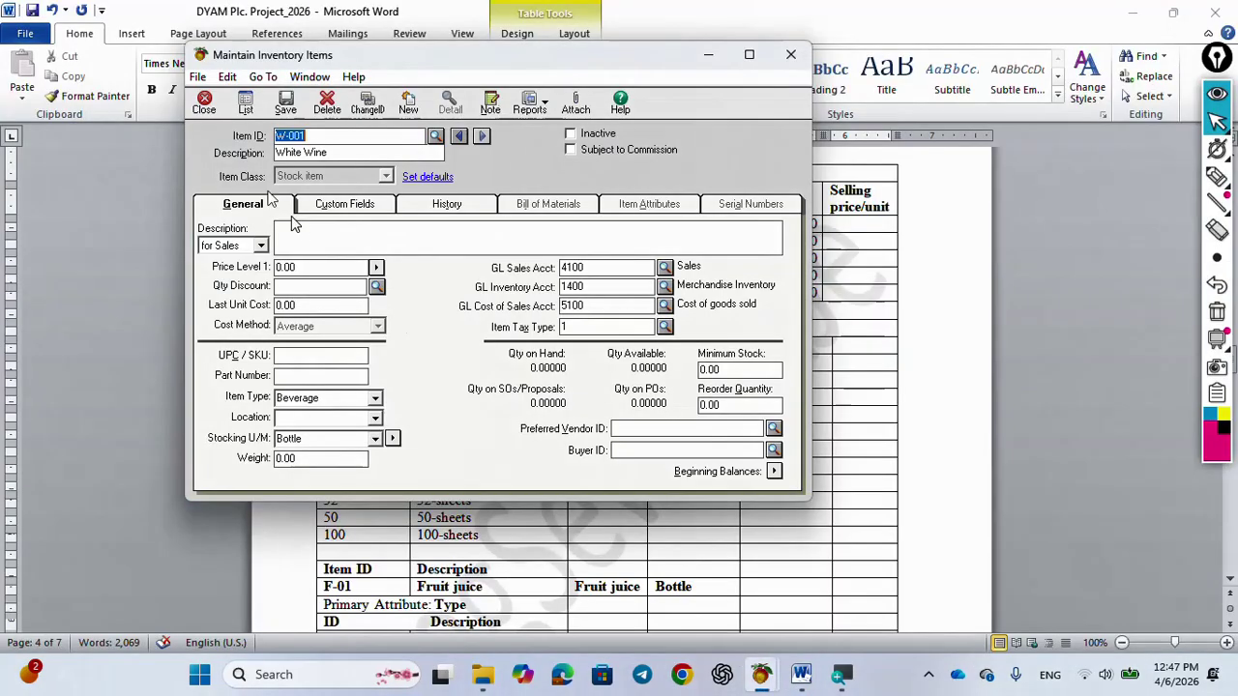
Review the saved stock items in the Inventory List, and close both the list and the item maintenance window
left_click(248, 107)
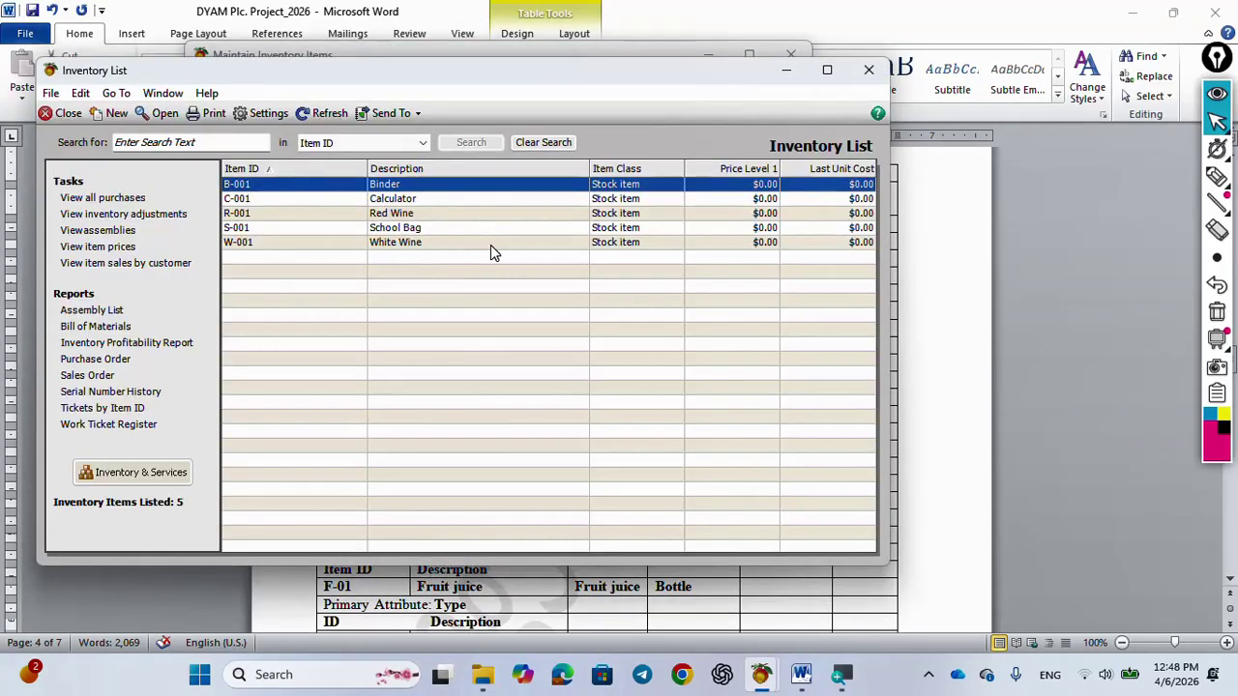
left_click(63, 114)
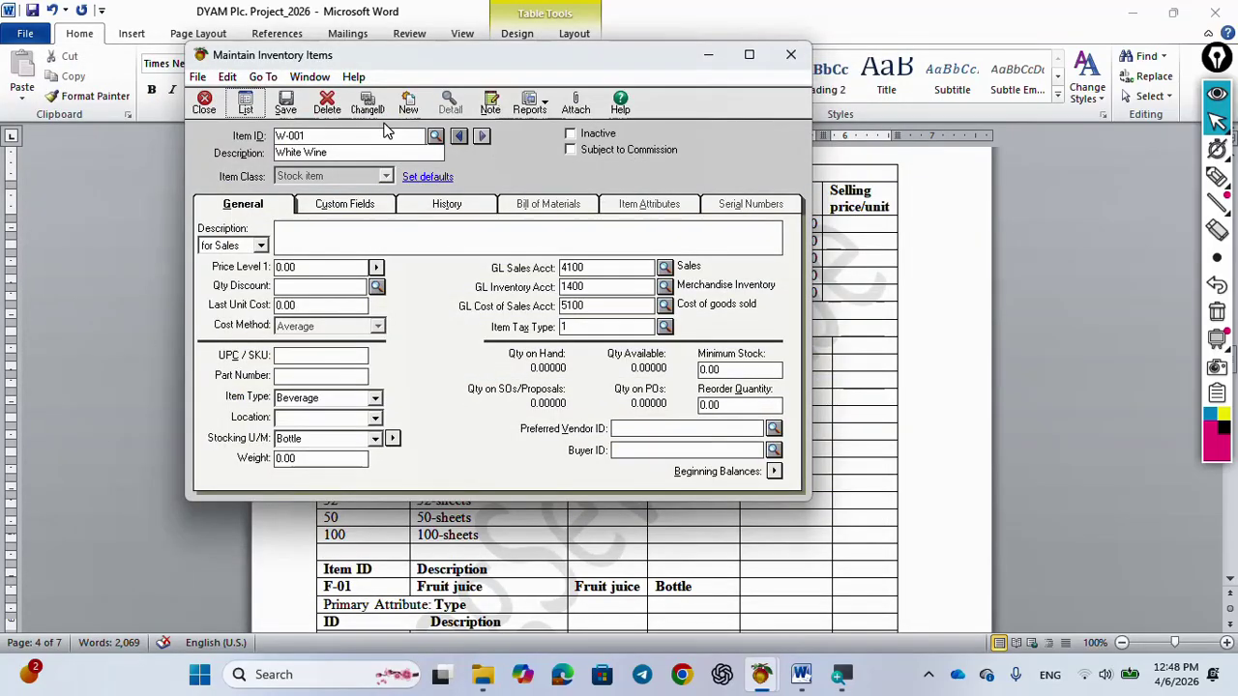
left_click(205, 104)
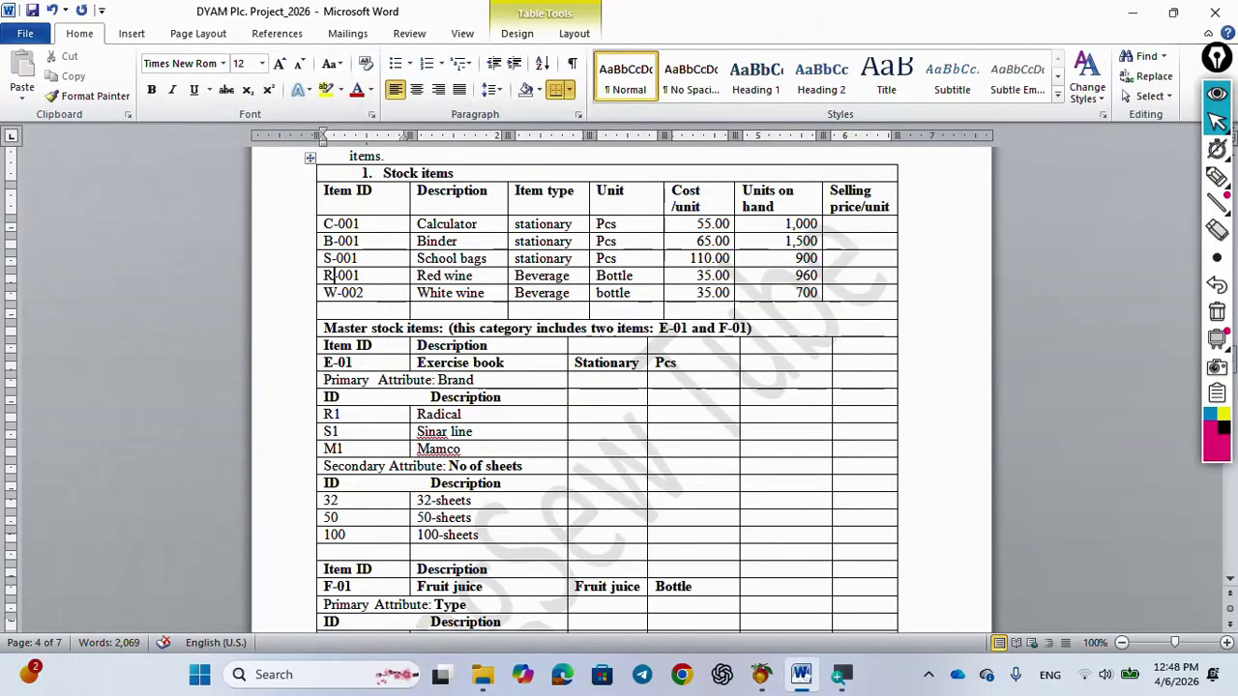